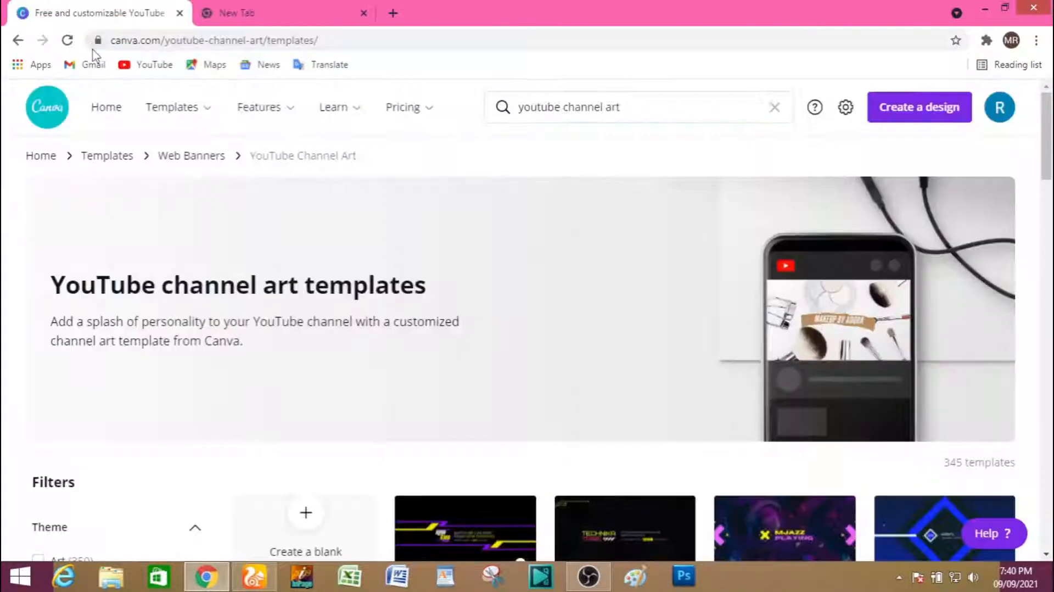
mouse_move(177, 125)
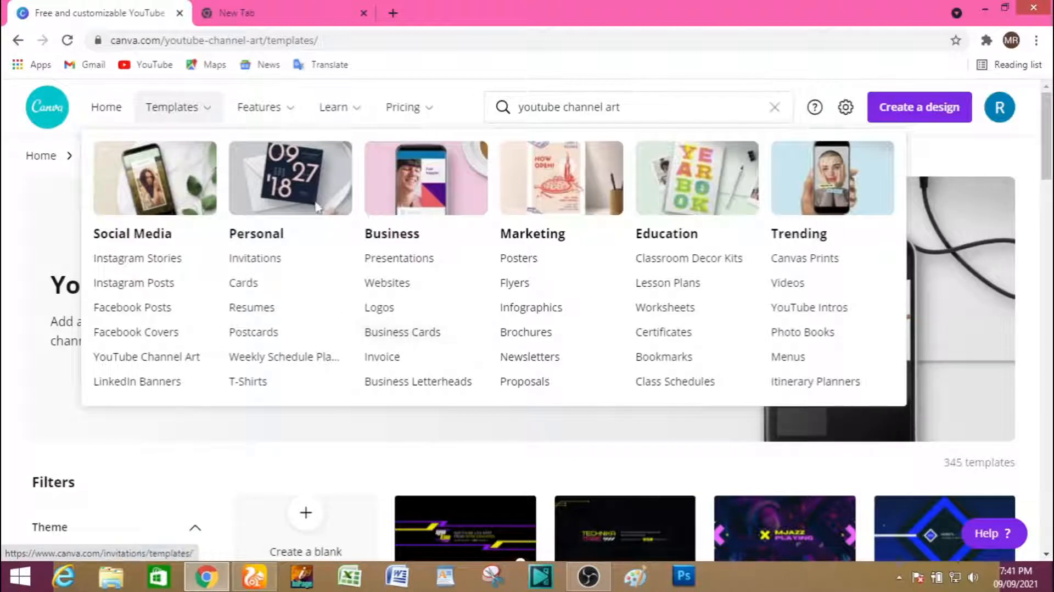
click(277, 114)
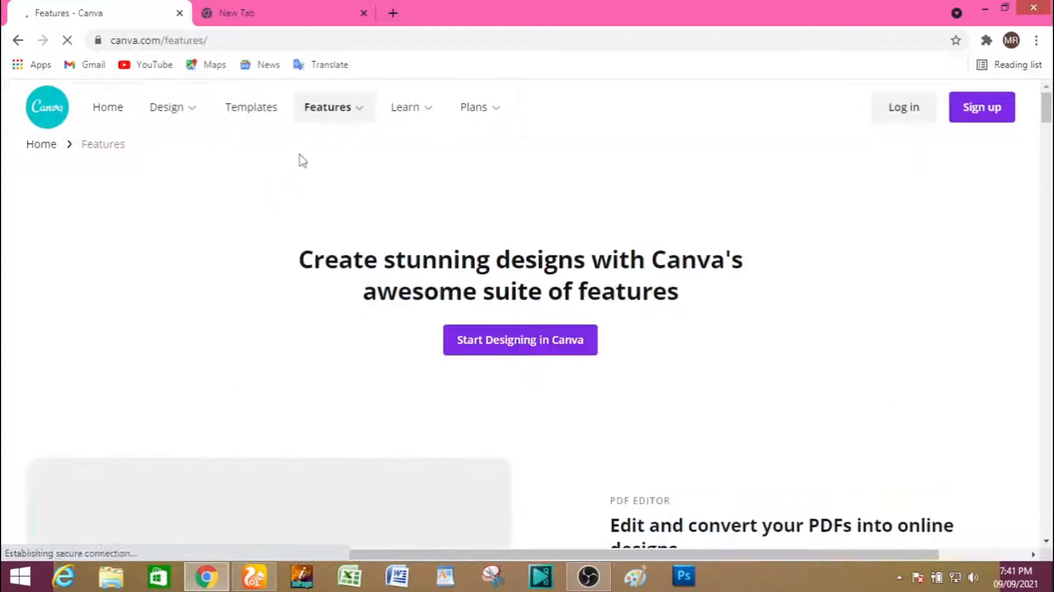
mouse_move(323, 117)
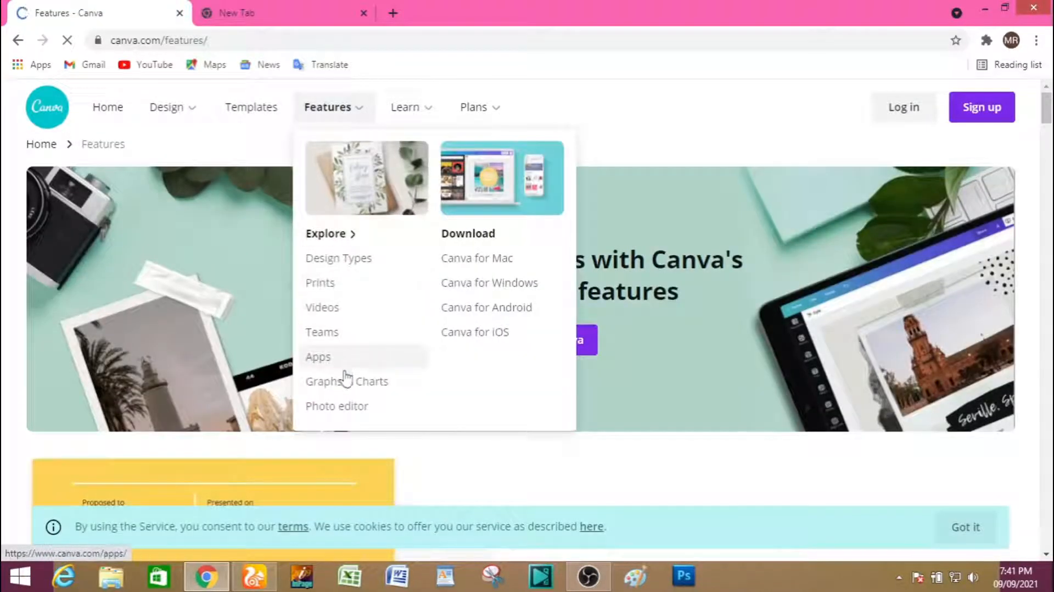
mouse_move(391, 127)
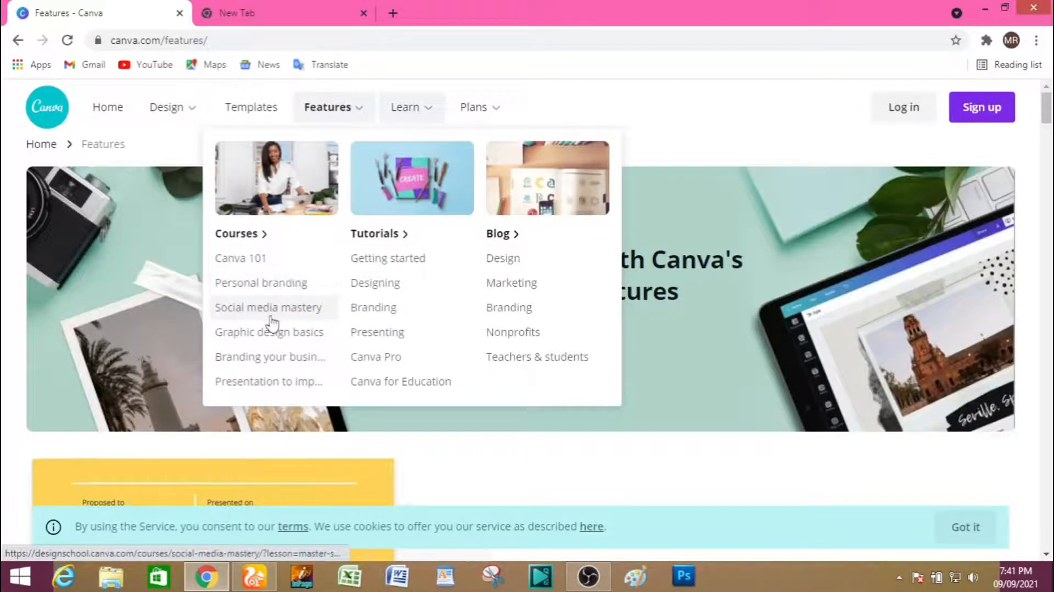
mouse_move(473, 113)
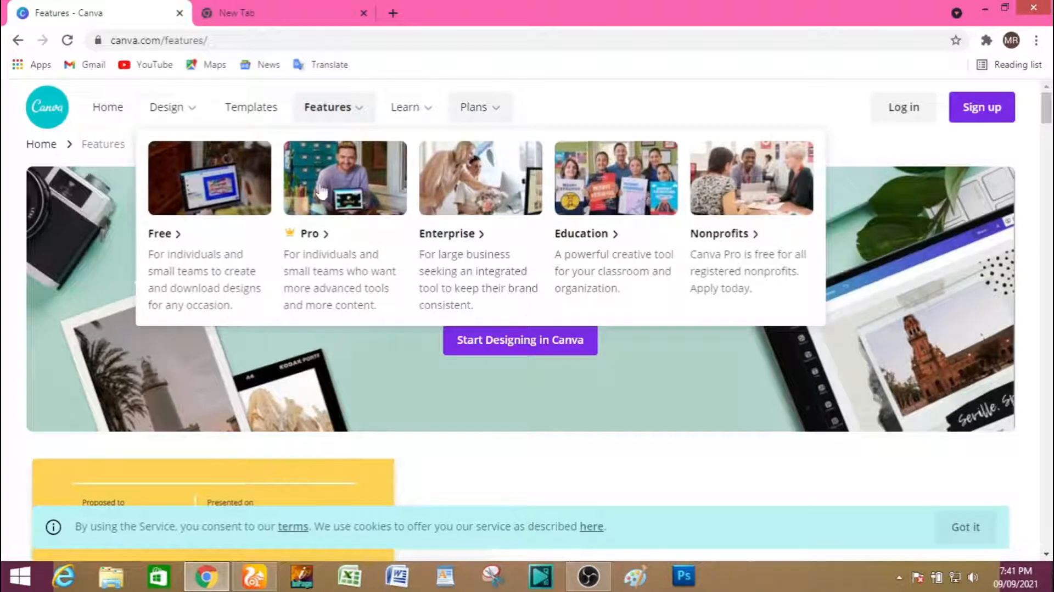
Go to the Logos design category and create a new blank logo design.
mouse_move(157, 110)
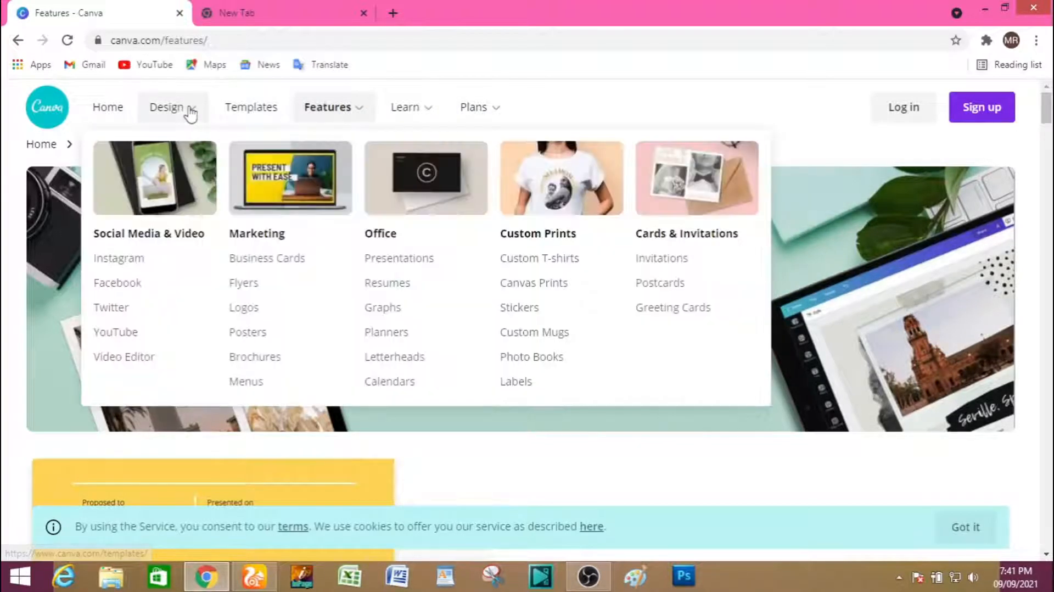
click(269, 310)
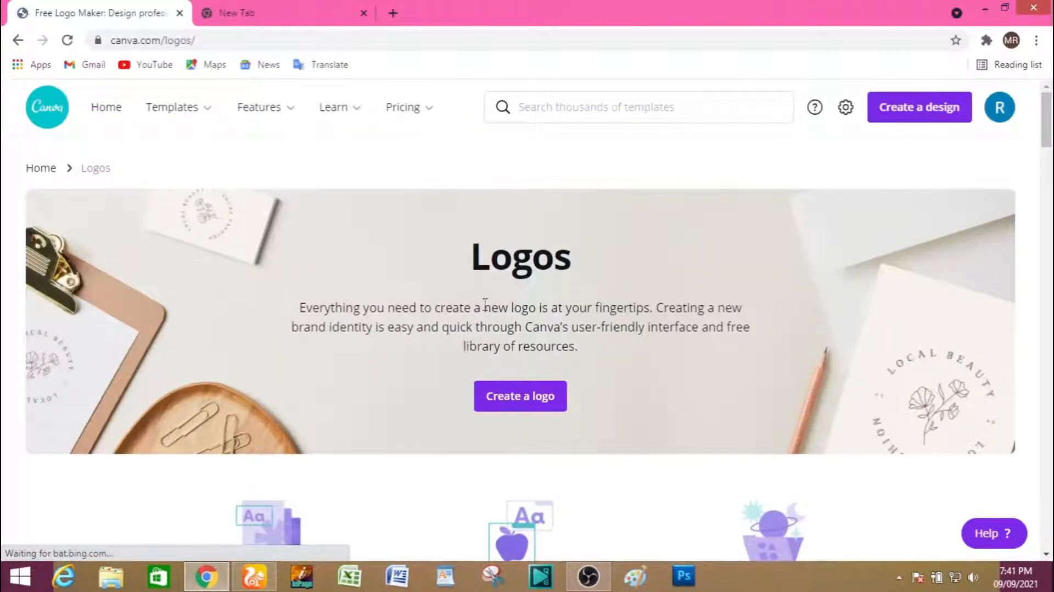
click(514, 405)
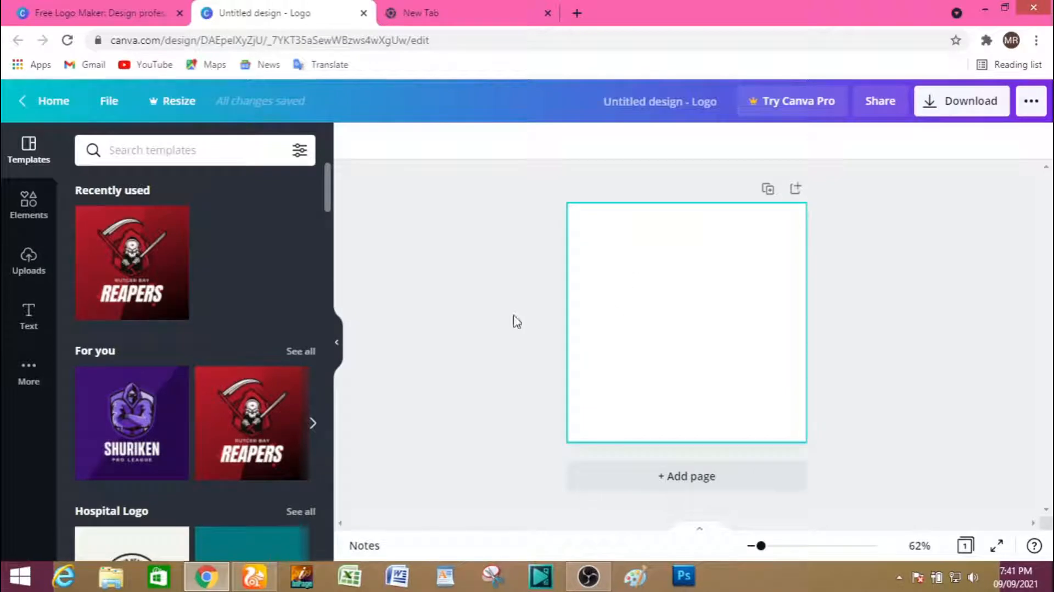
Apply the Liberi Youth Clinic hospital logo template and open the font search for its curved YOUR HEALTH text.
scroll(212, 292, down, 6)
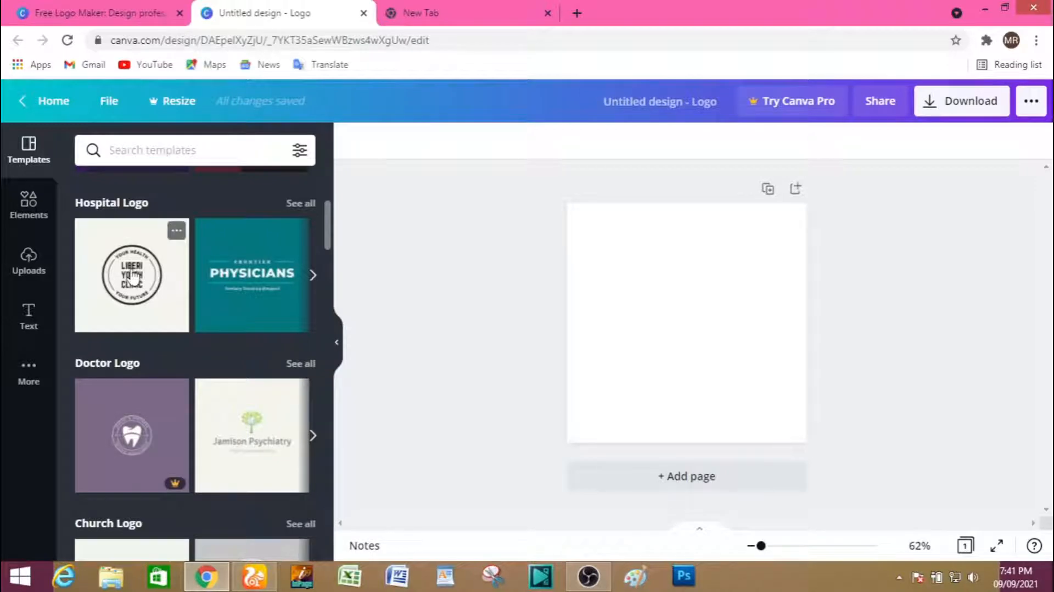
click(141, 285)
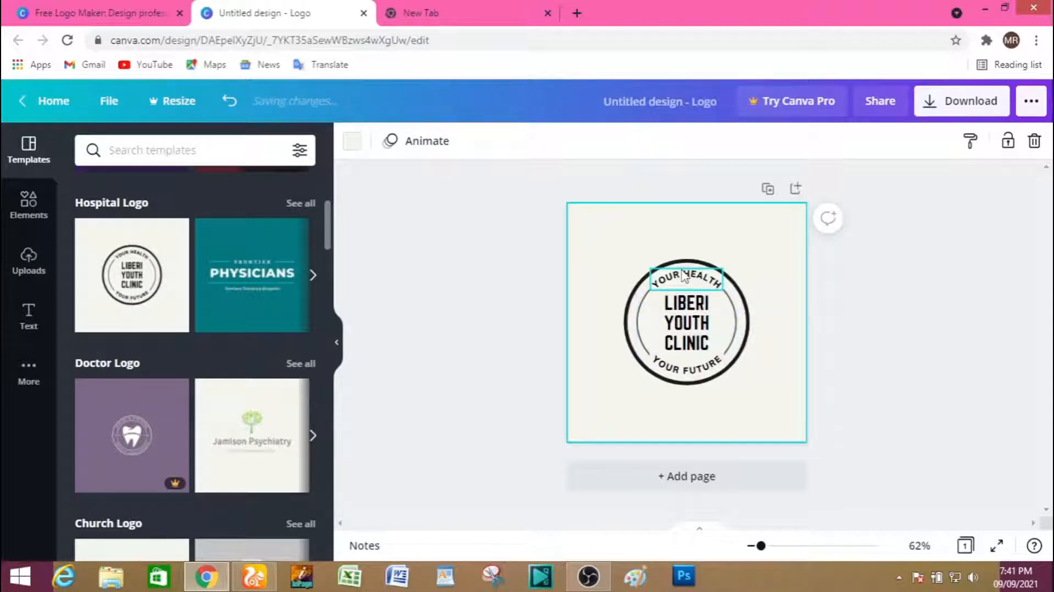
click(685, 276)
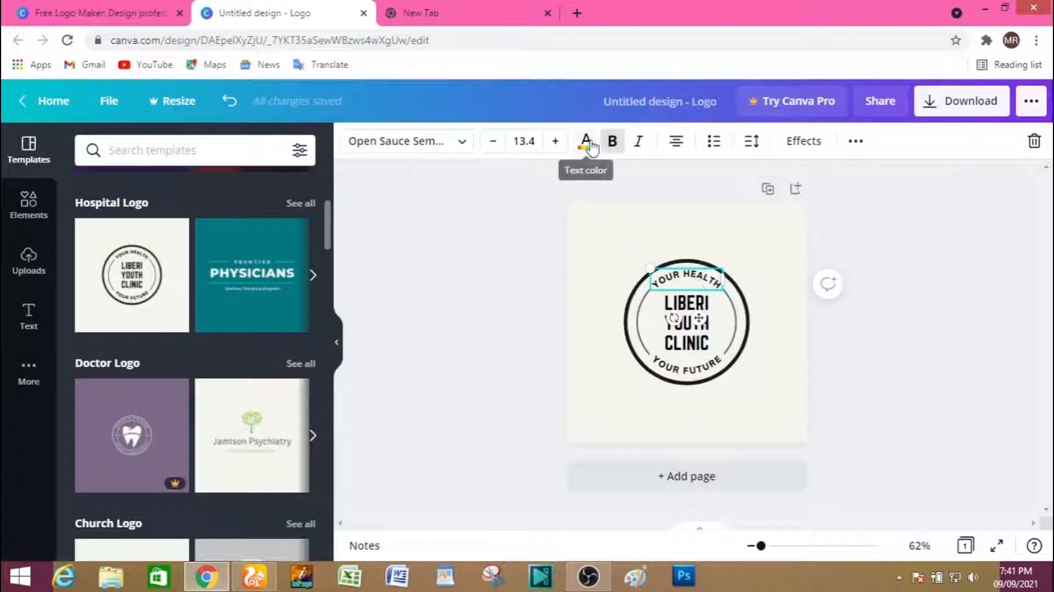
click(459, 152)
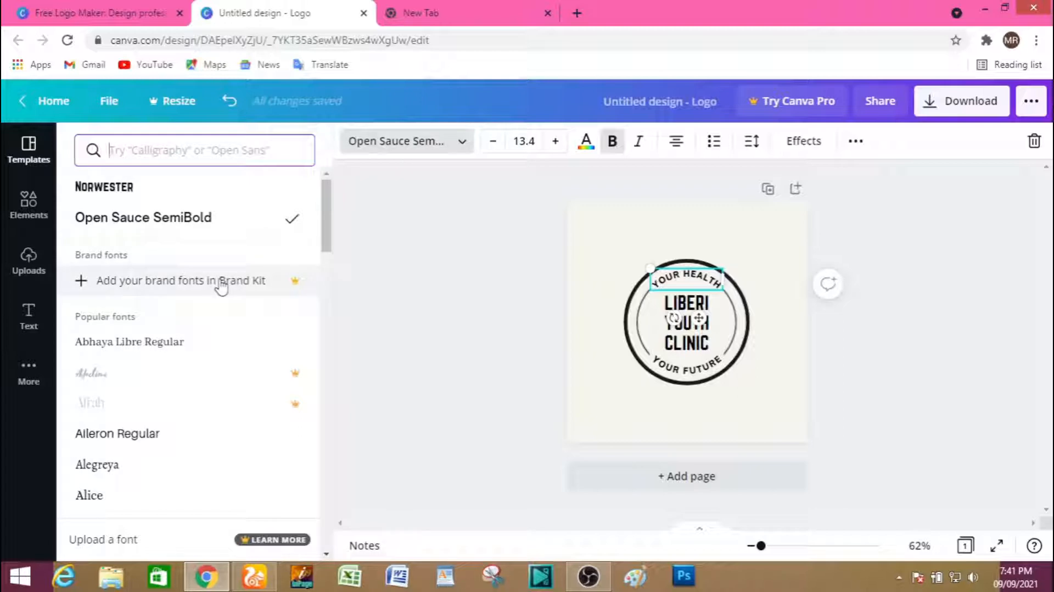
click(194, 150)
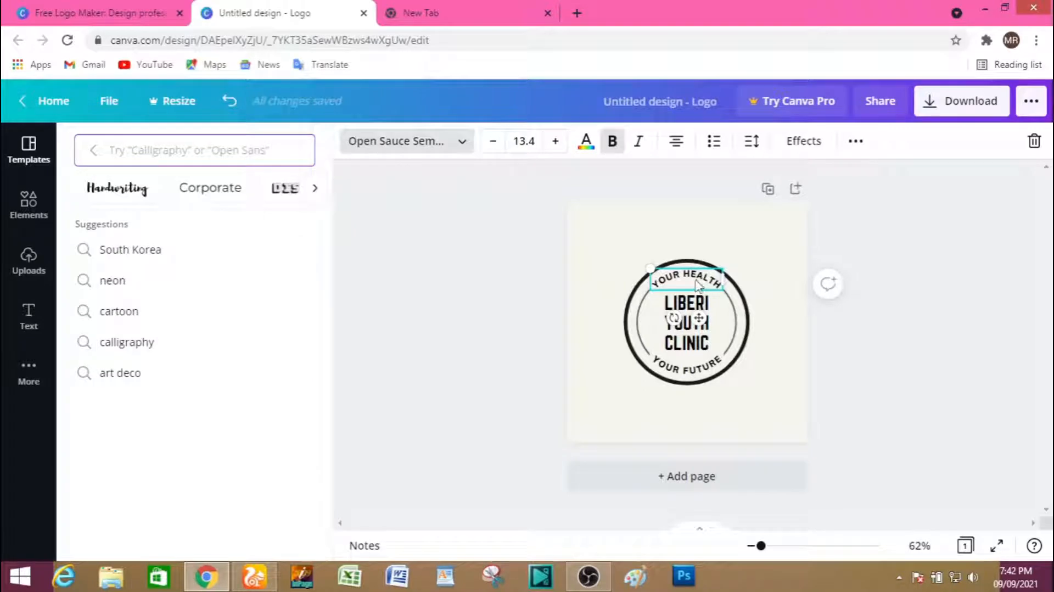
Replace the curved YOUR HEALTH text at the top of the badge with MR LEARN.
double_click(668, 279)
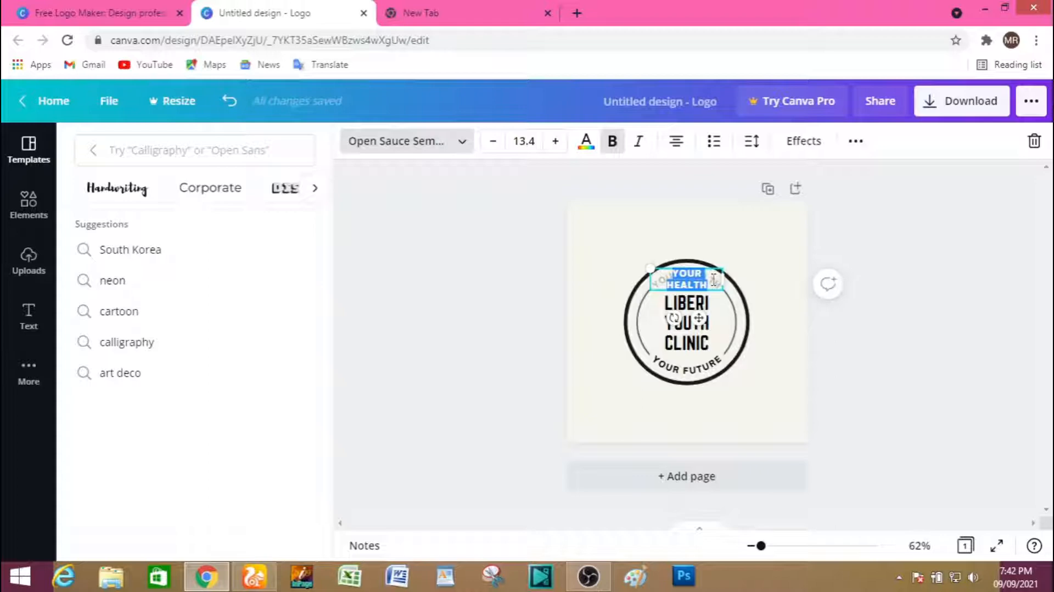
key(BackSpace)
text(MR L)
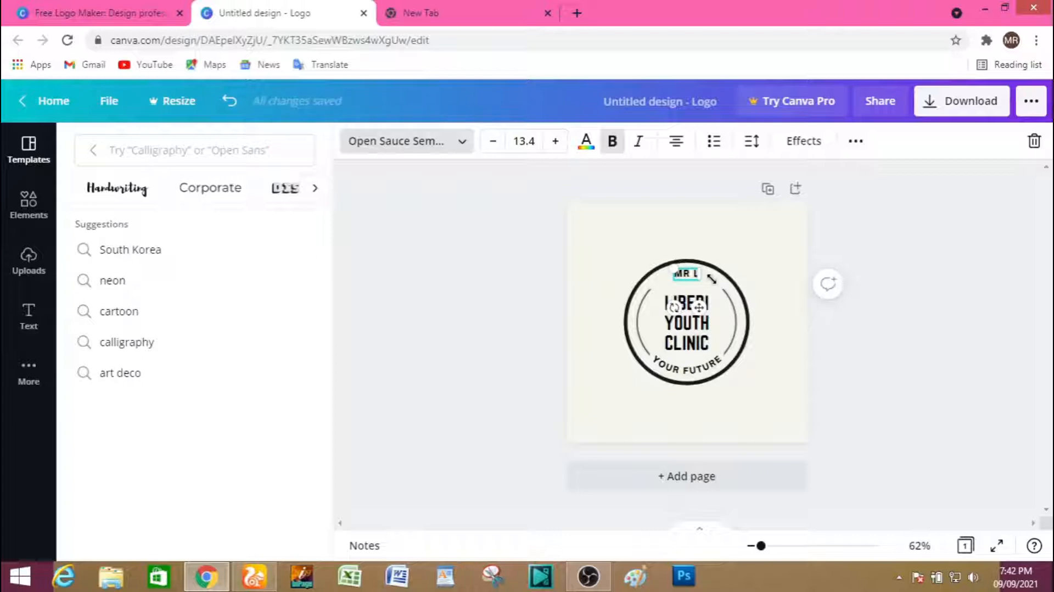
text(E)
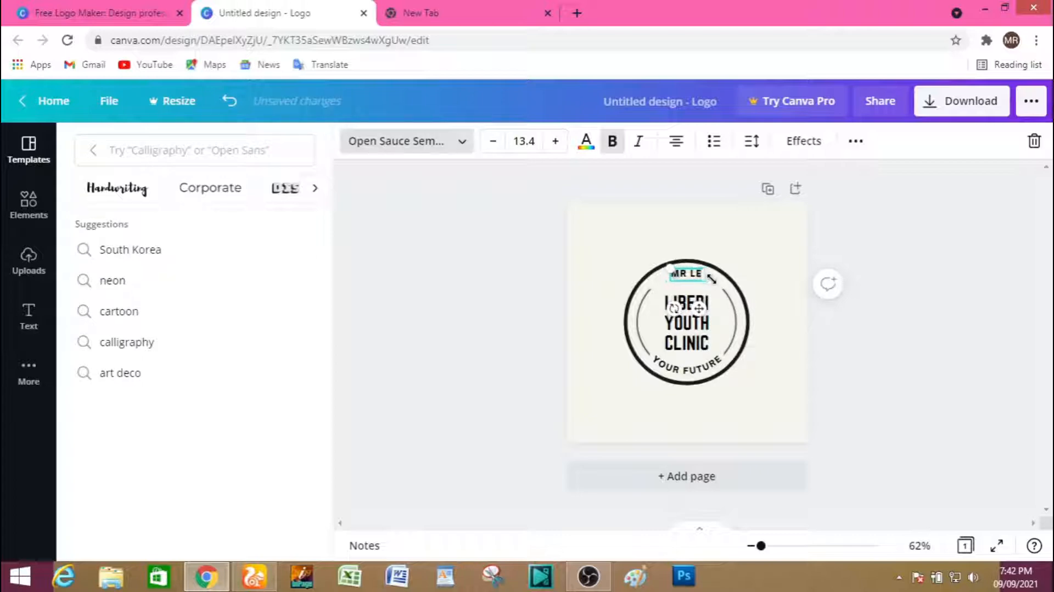
text(RP)
text(N)
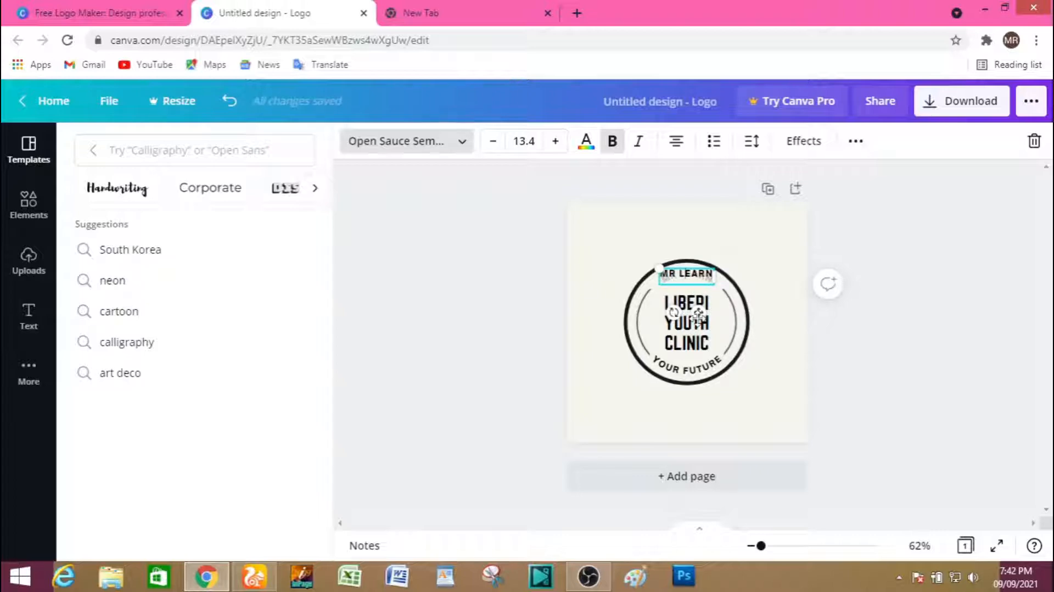
Undo the MR LEARN text edit and the applied clinic template.
double_click(694, 275)
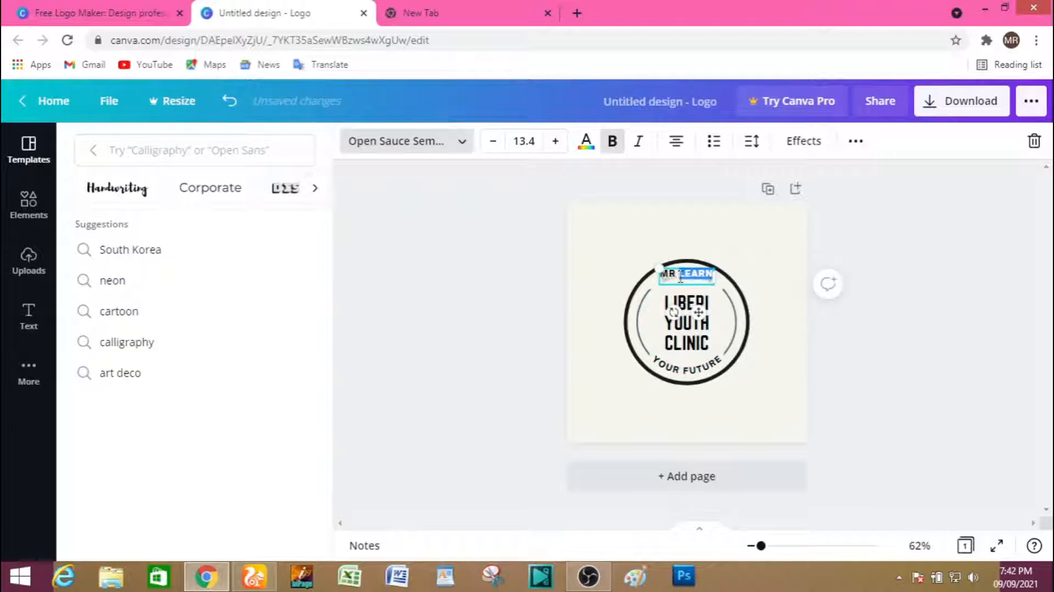
key(ctrl+z)
key(ctrl+z)
key(ctrl+z)
key(ctrl+z)
key(ctrl+z)
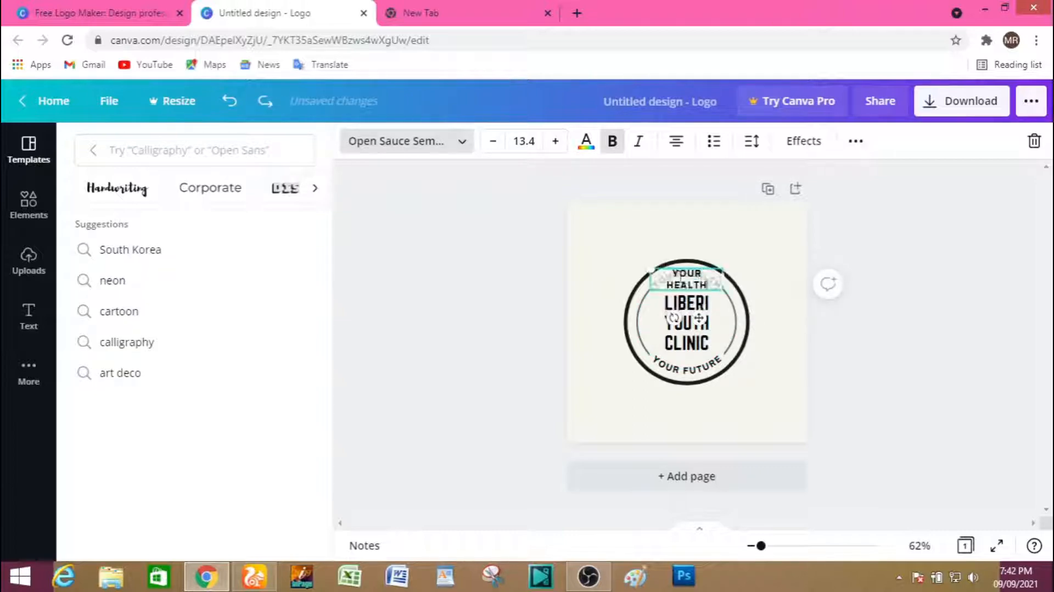
key(ctrl+z)
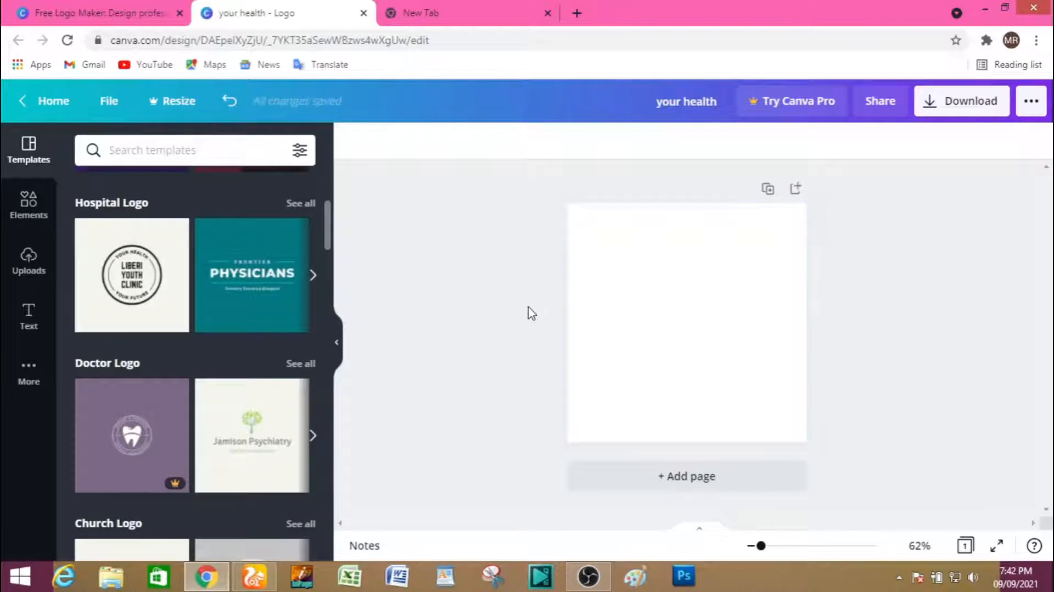
Apply the Frontier Physicians hospital logo template and replace its FRONTIER text with MR LEO.
click(266, 292)
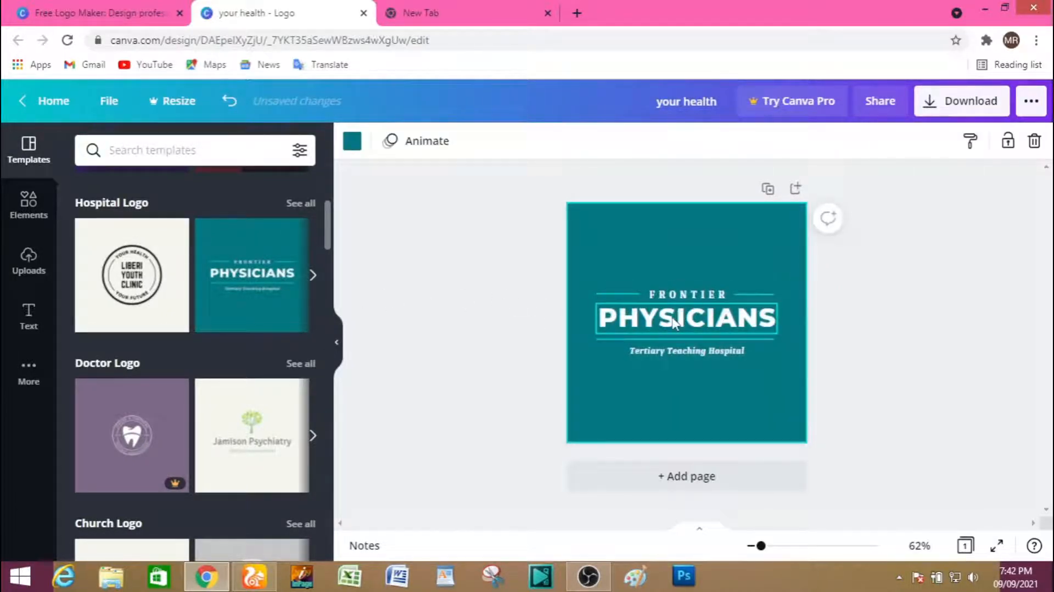
click(675, 323)
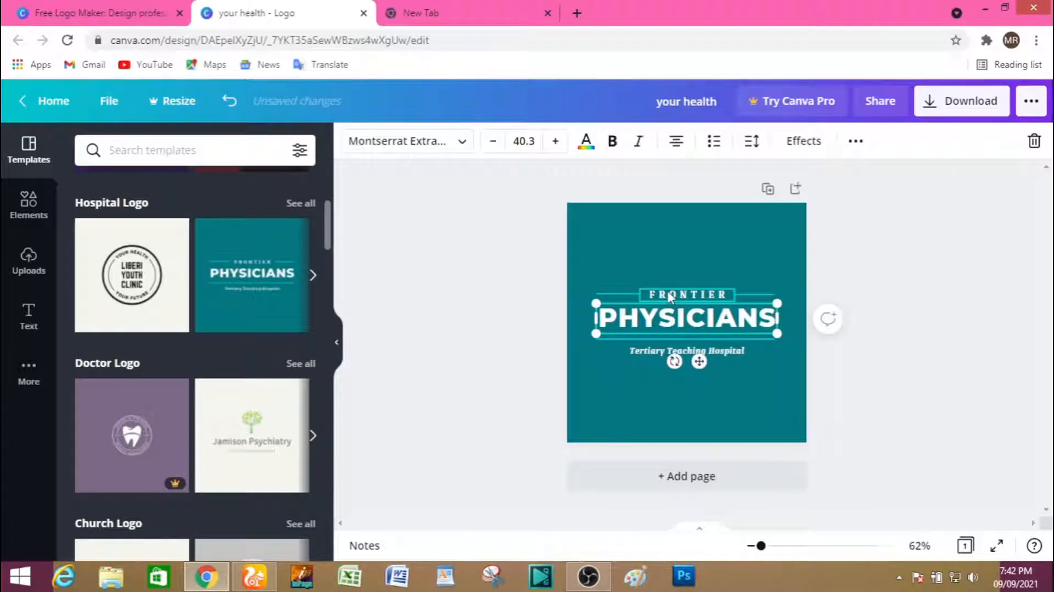
click(671, 296)
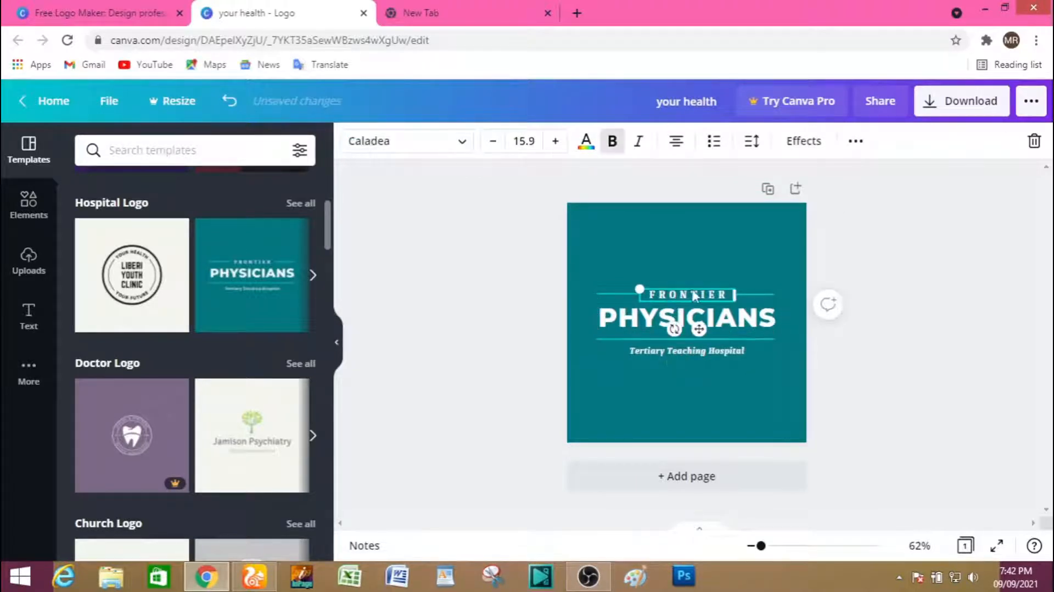
double_click(726, 298)
key(BackSpace)
text(MR L)
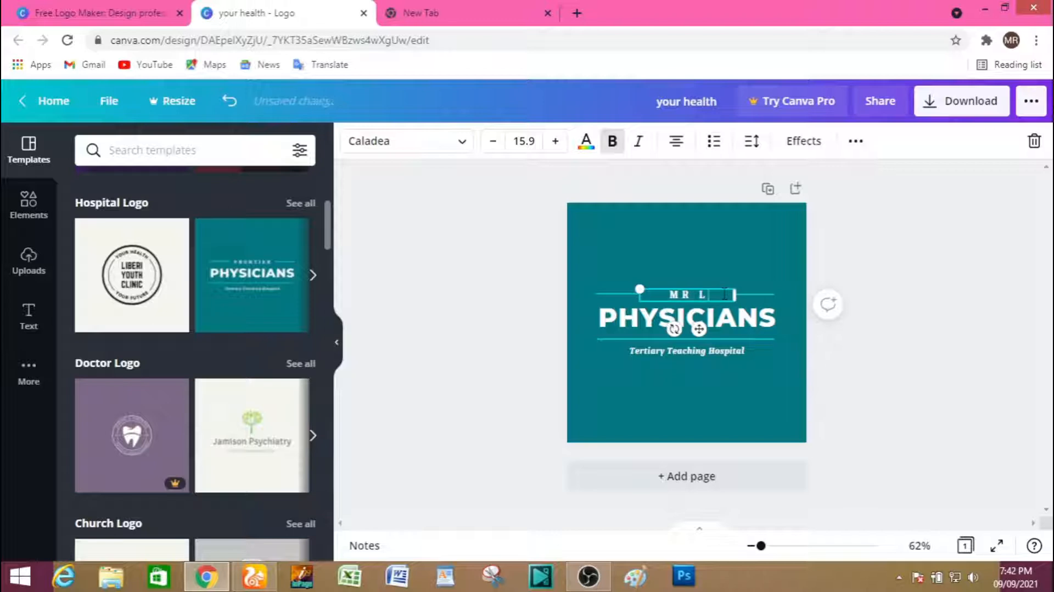
text(EO)
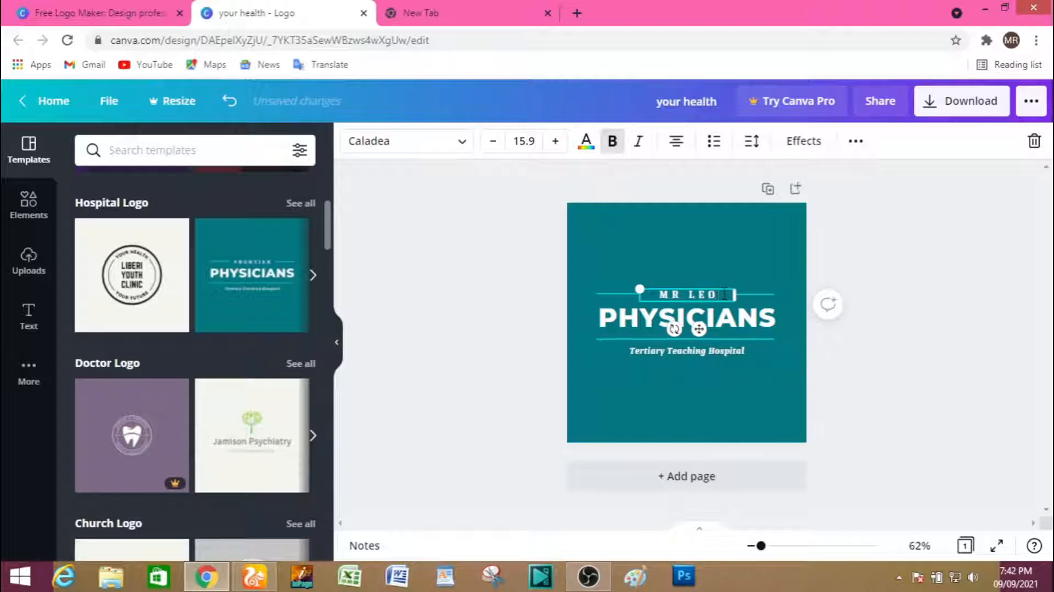
Replace the large PHYSICIANS heading with LEARN EARN OWN.
double_click(719, 318)
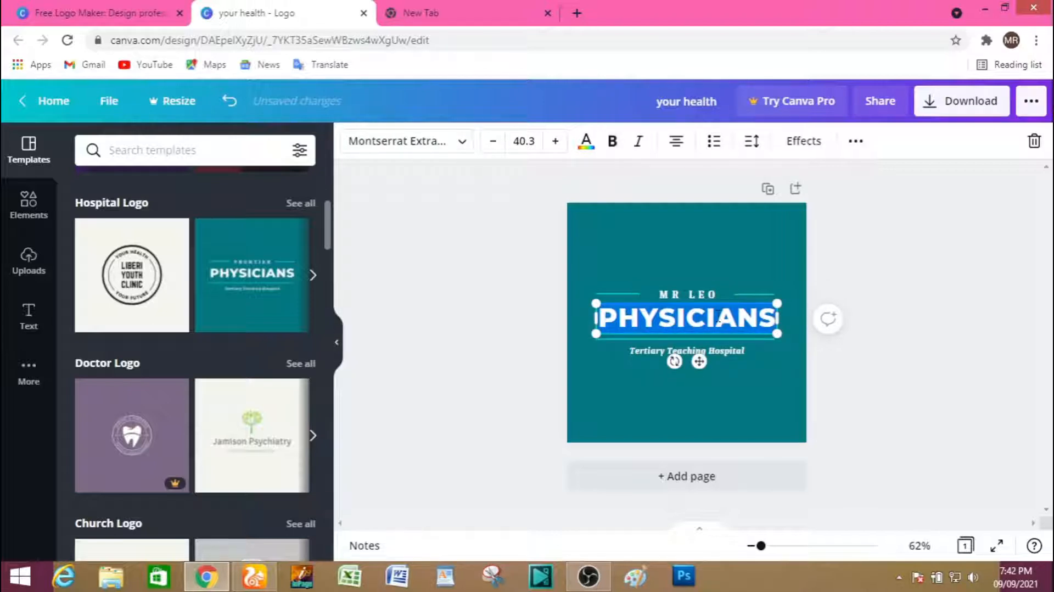
key(BackSpace)
text(LE)
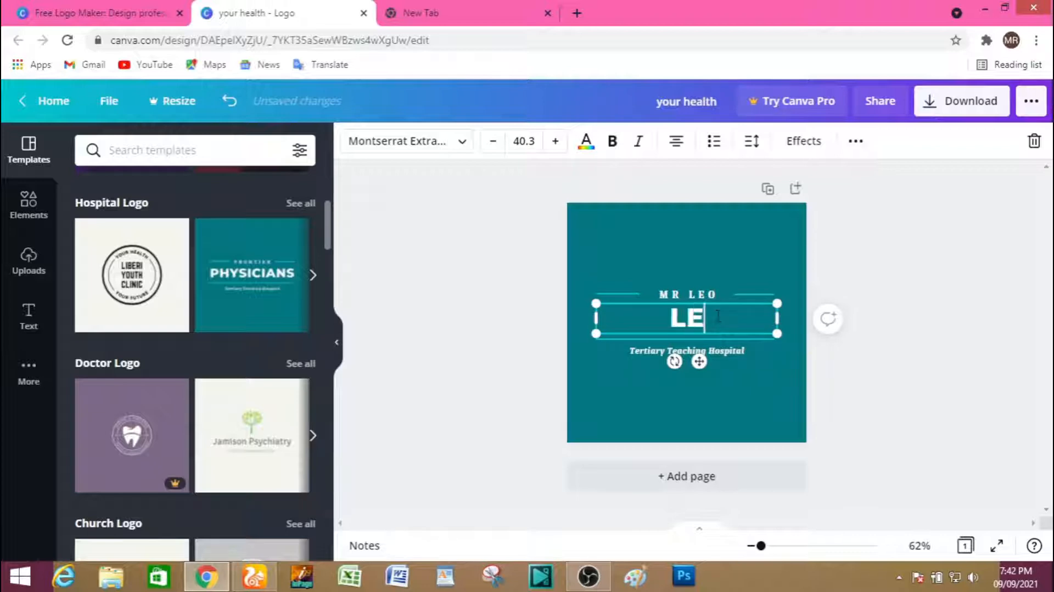
text(ARN )
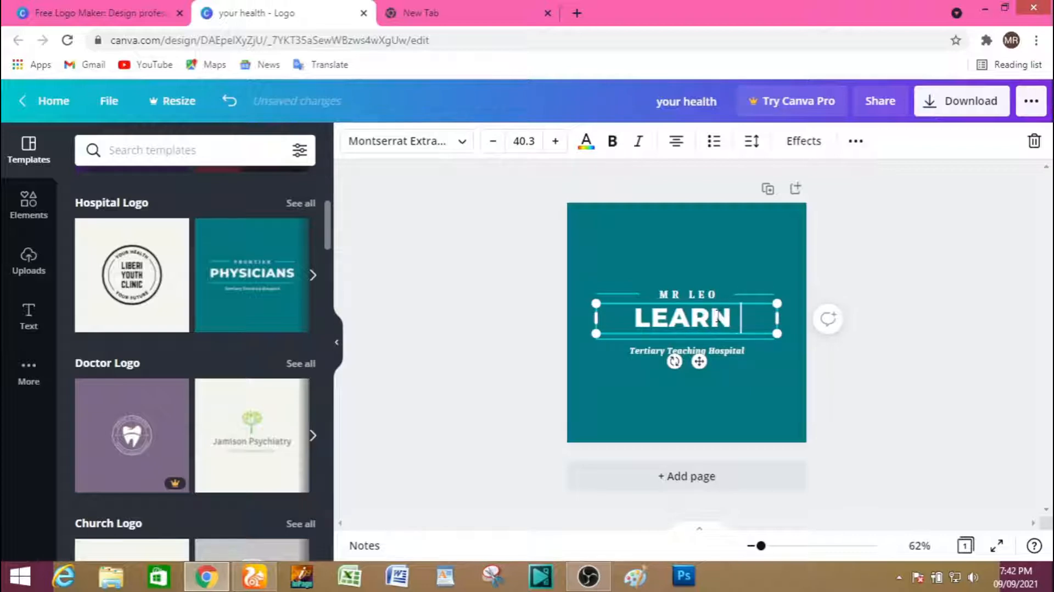
text(EAR)
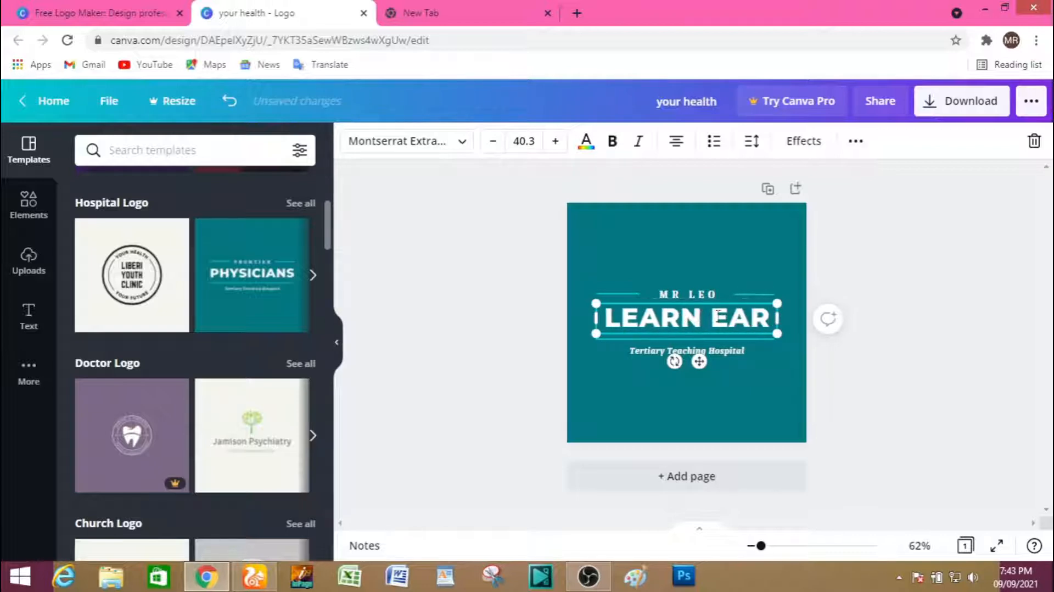
text(N OWN)
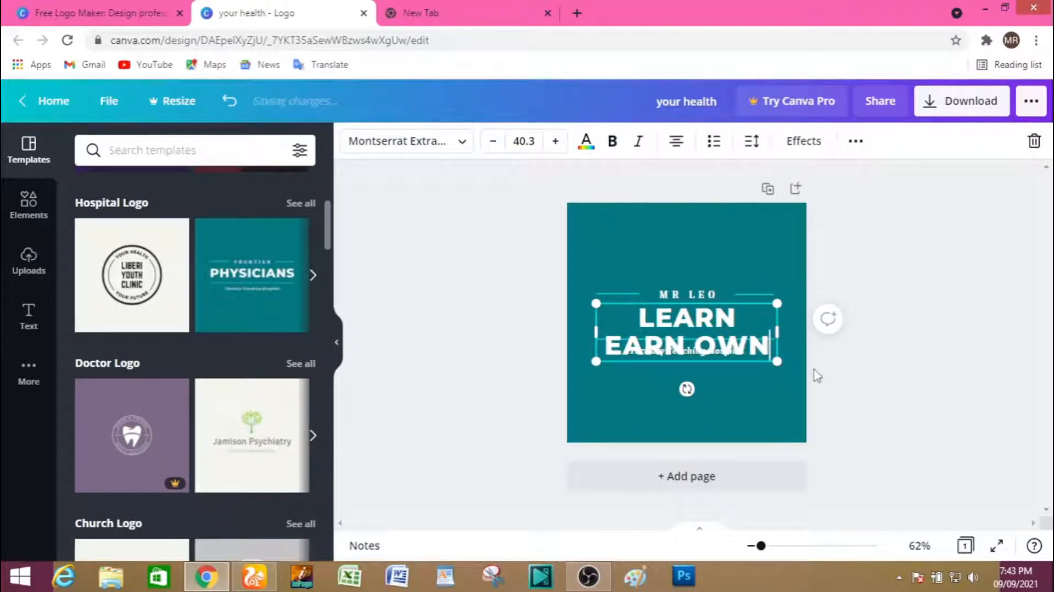
Reduce the LEARN EARN OWN heading's font size to 22.2 so it fits on one line.
drag(776, 361, 762, 318)
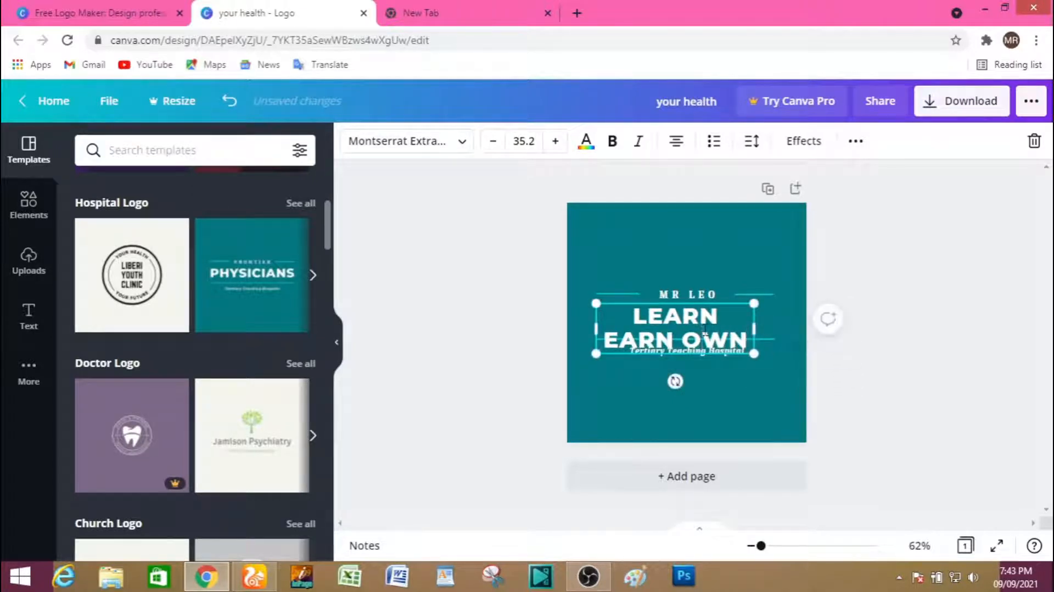
click(493, 142)
click(495, 144)
click(494, 144)
click(495, 144)
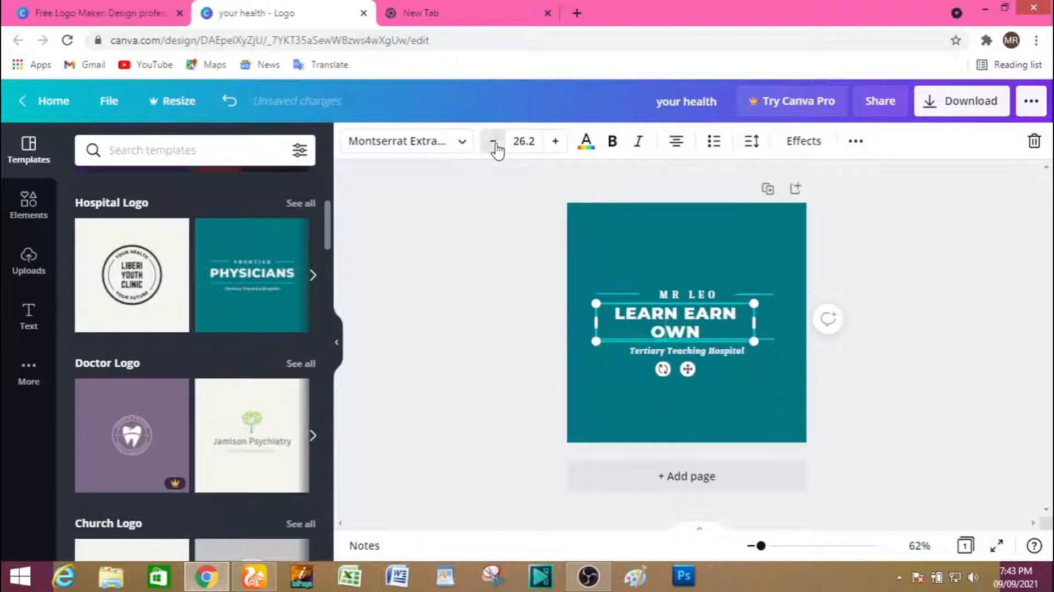
click(494, 144)
click(494, 142)
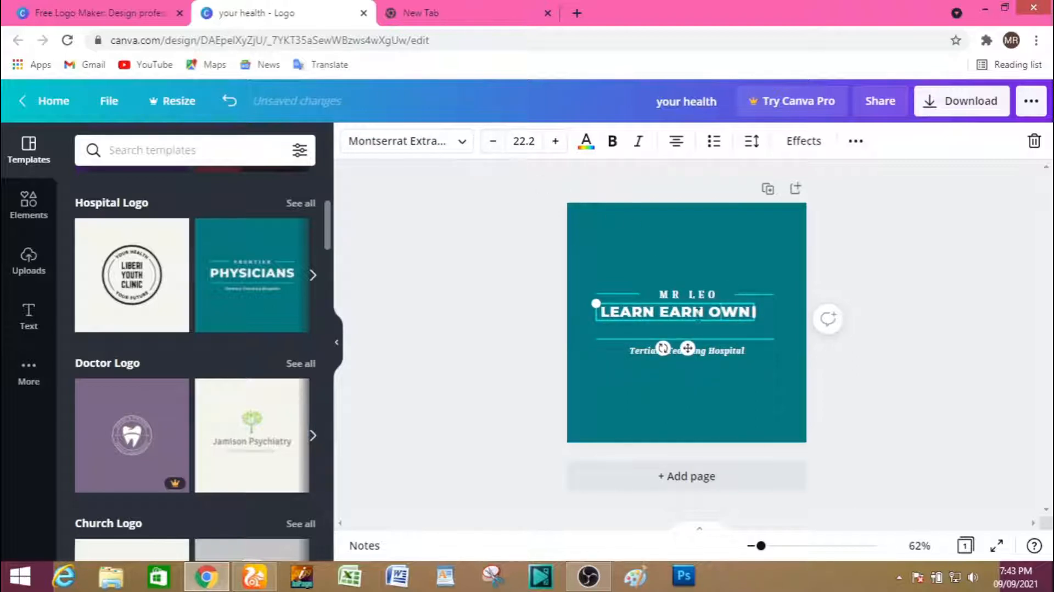
Try to shorten the divider line below the LEARN EARN OWN heading from its end.
click(699, 339)
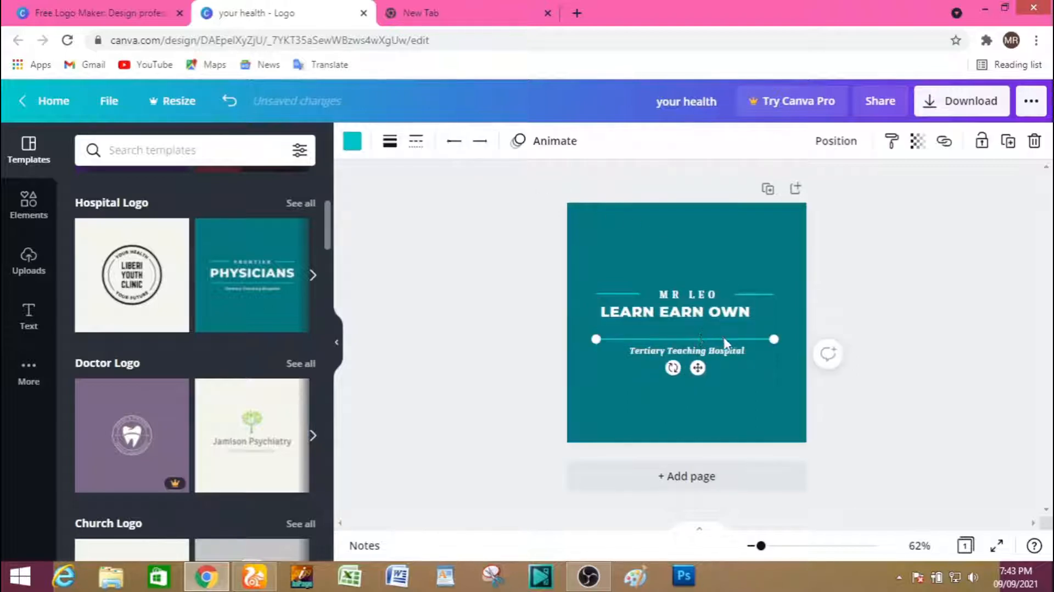
drag(773, 338, 761, 343)
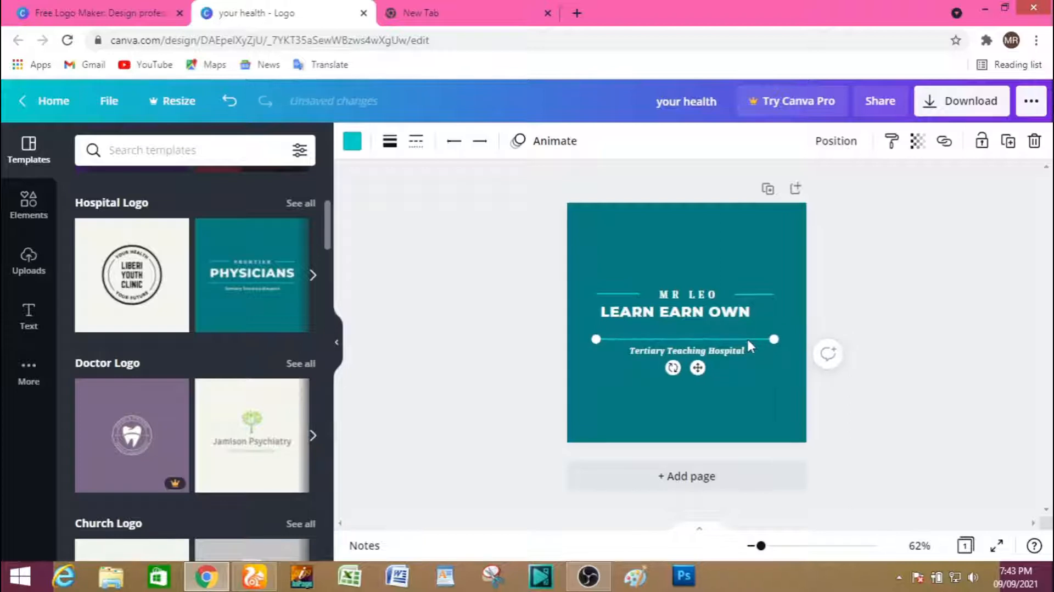
Move the LEARN EARN OWN heading slightly down toward the divider line and enlarge it to size 23.
click(675, 314)
drag(675, 314, 679, 314)
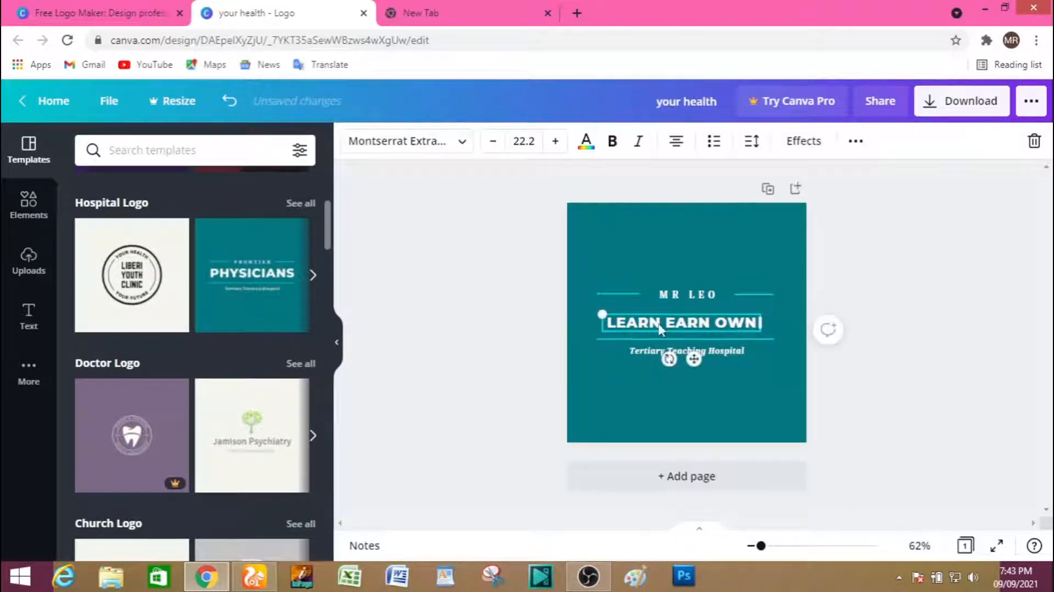
drag(602, 311, 600, 301)
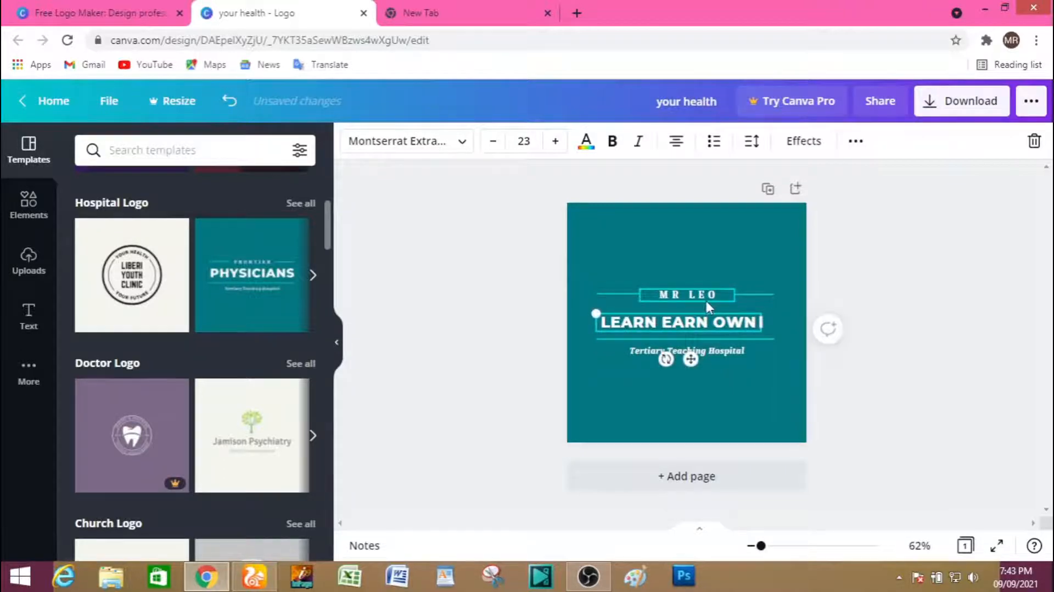
Replace the Tertiary Teaching Hospital tagline with Tips & TRIKS ViDEO.
click(702, 351)
click(738, 347)
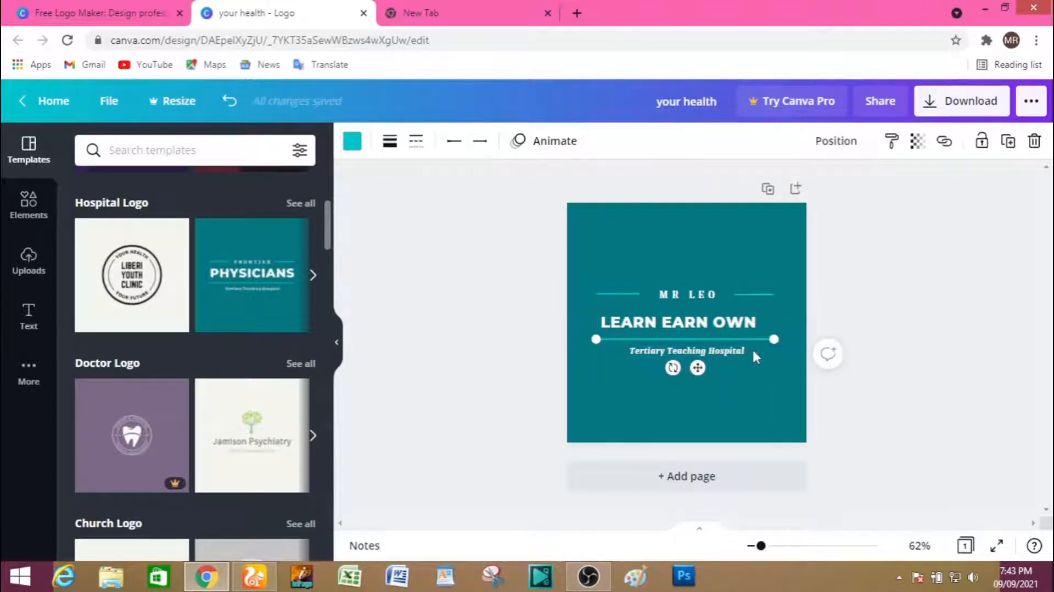
click(735, 354)
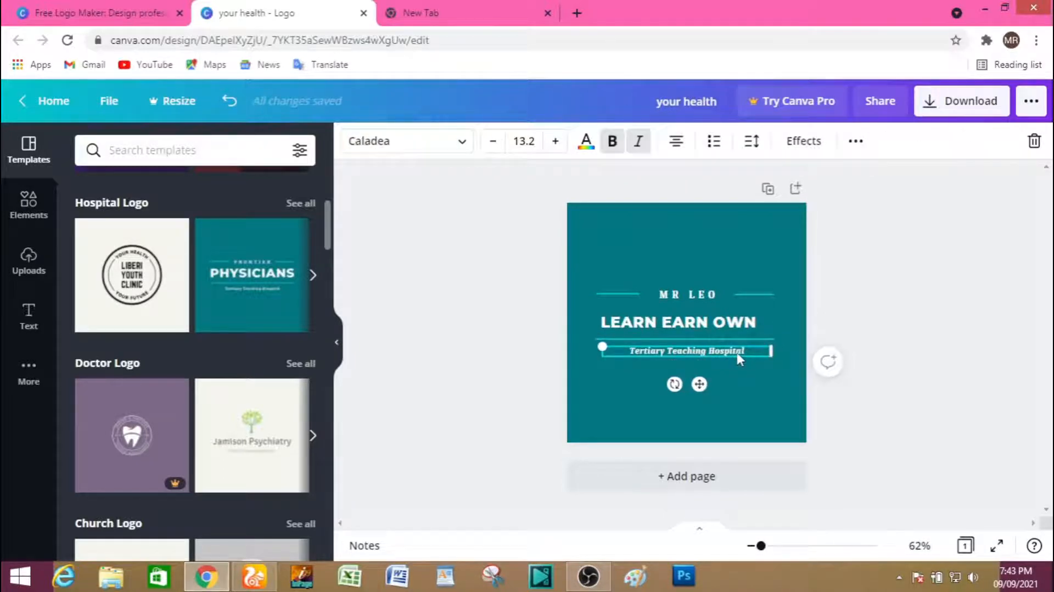
click(743, 347)
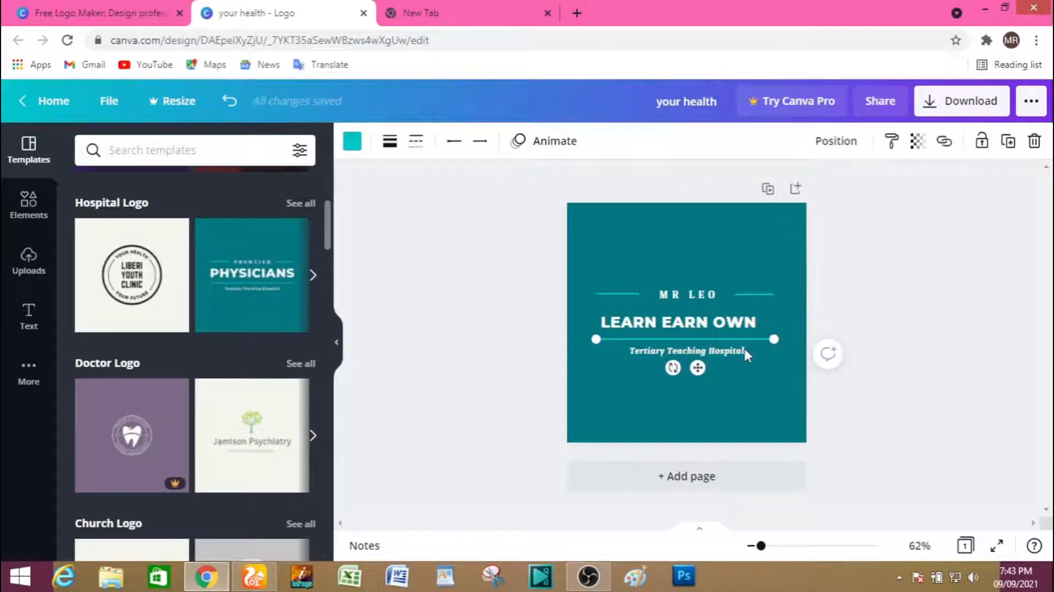
click(700, 352)
click(699, 352)
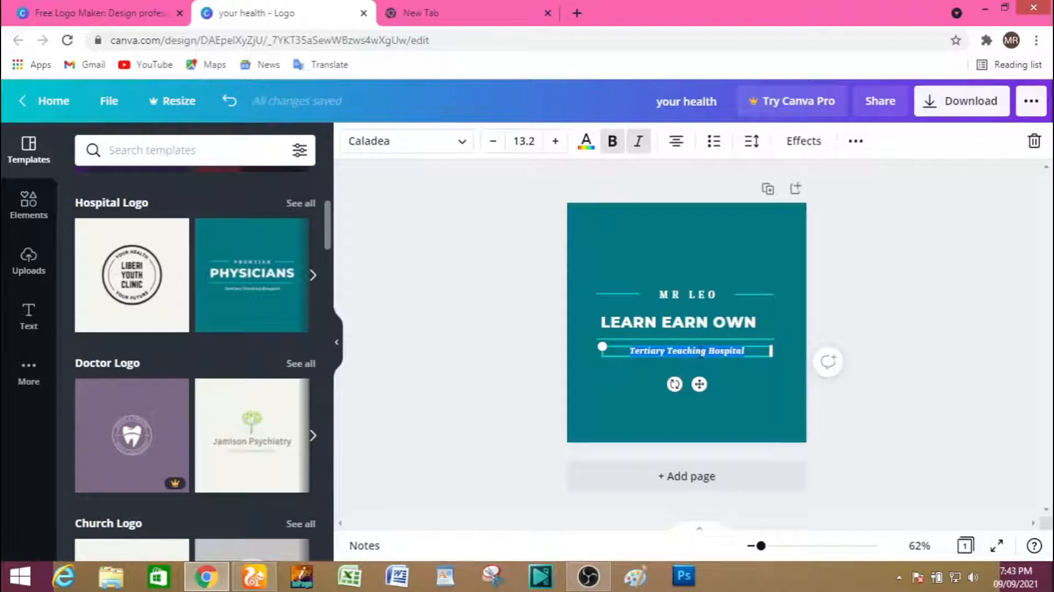
key(BackSpace)
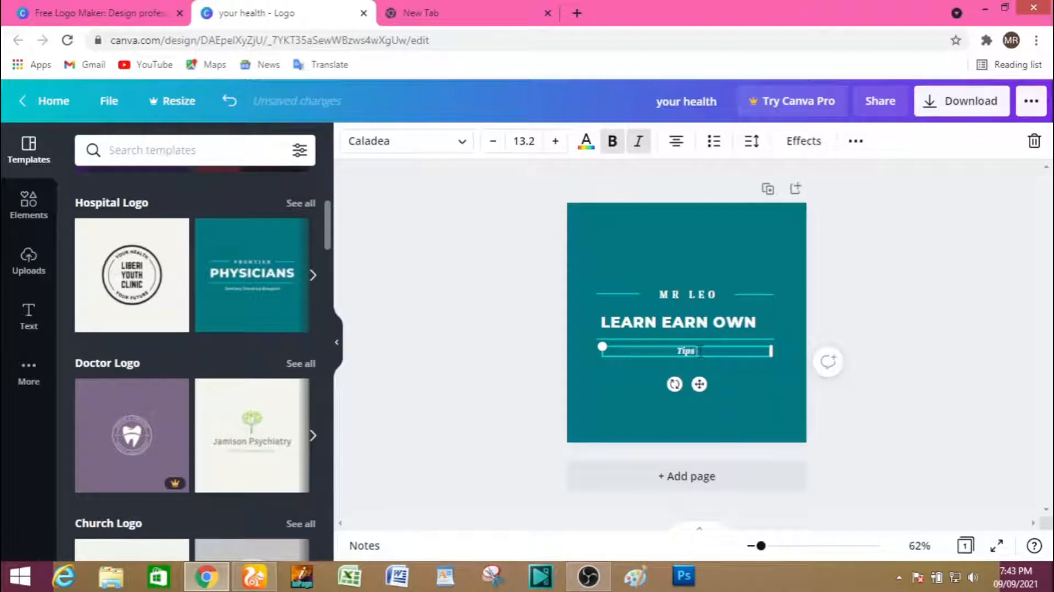
text(Tips & tT)
key(BackSpace)
key(BackSpace)
text(T)
text(RI)
text(C)
key(BackSpace)
key(BackSpace)
text(KS ViDE)
key(BackSpace)
text(O)
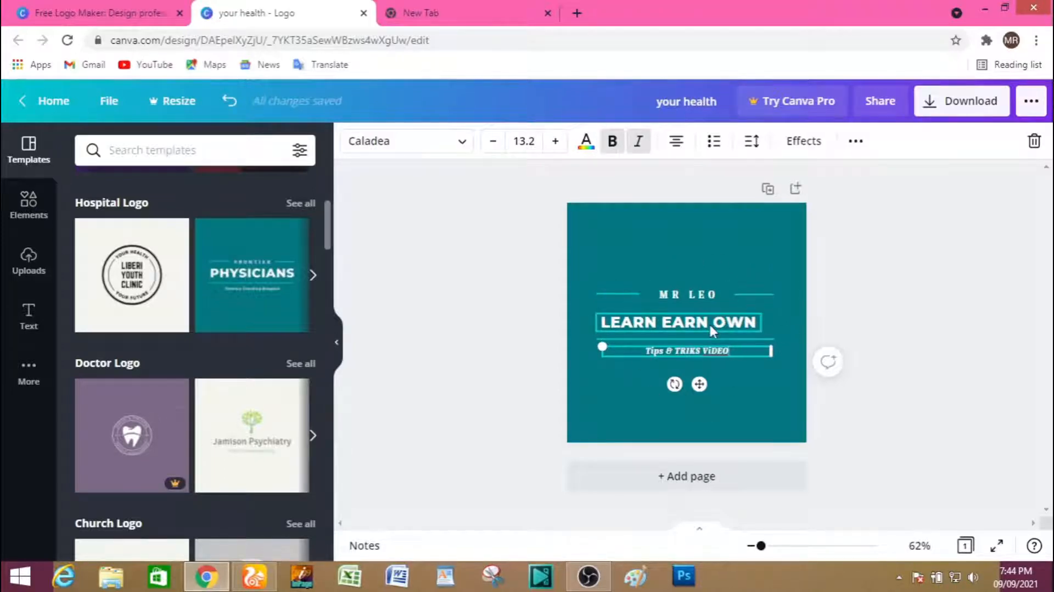
Try several default colours on the logo background, including light turquoise and purple, ending with black.
click(715, 234)
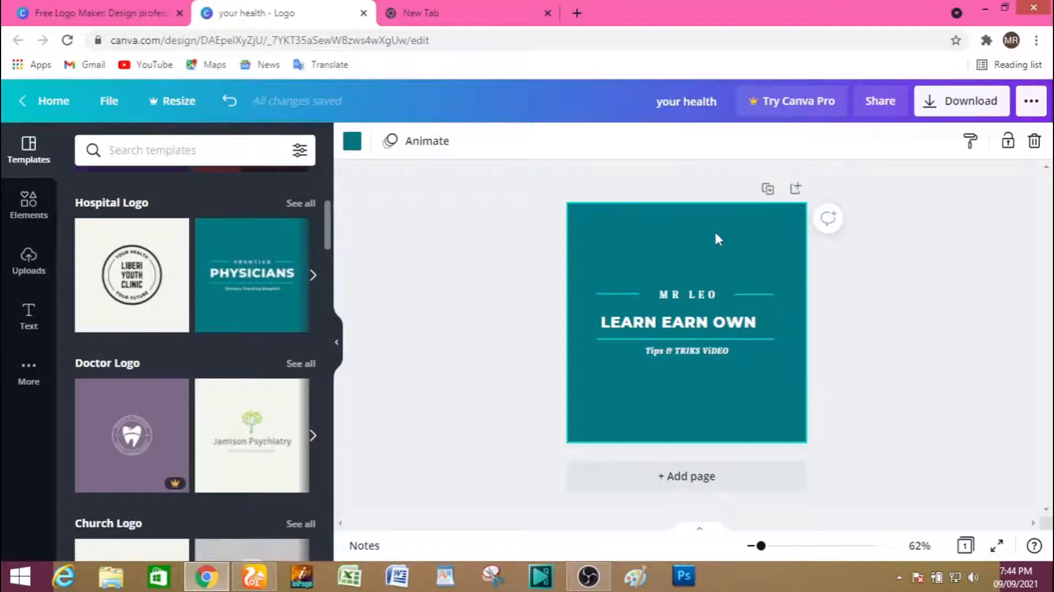
click(352, 141)
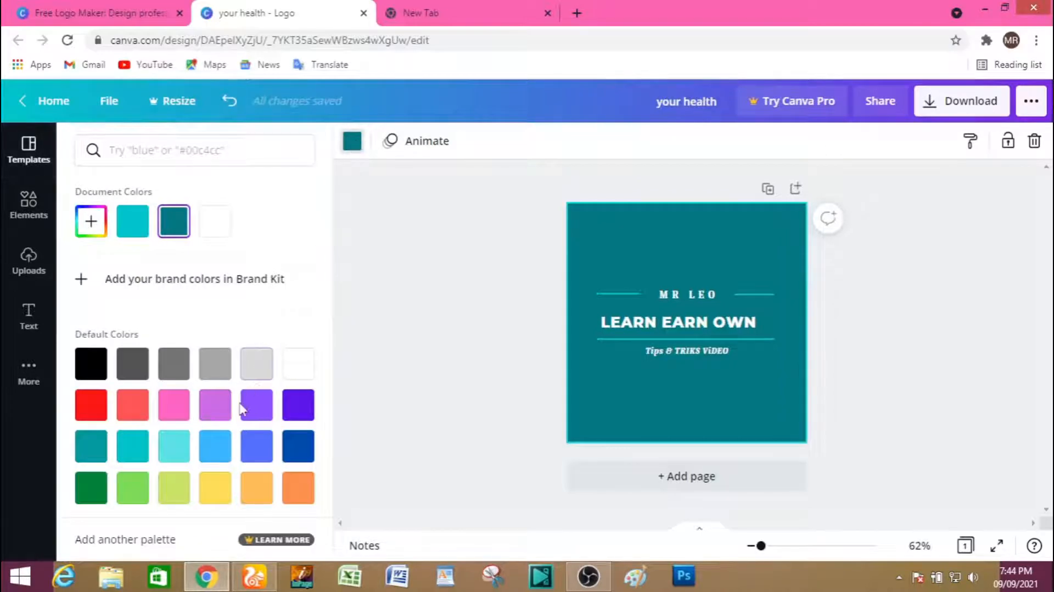
click(171, 456)
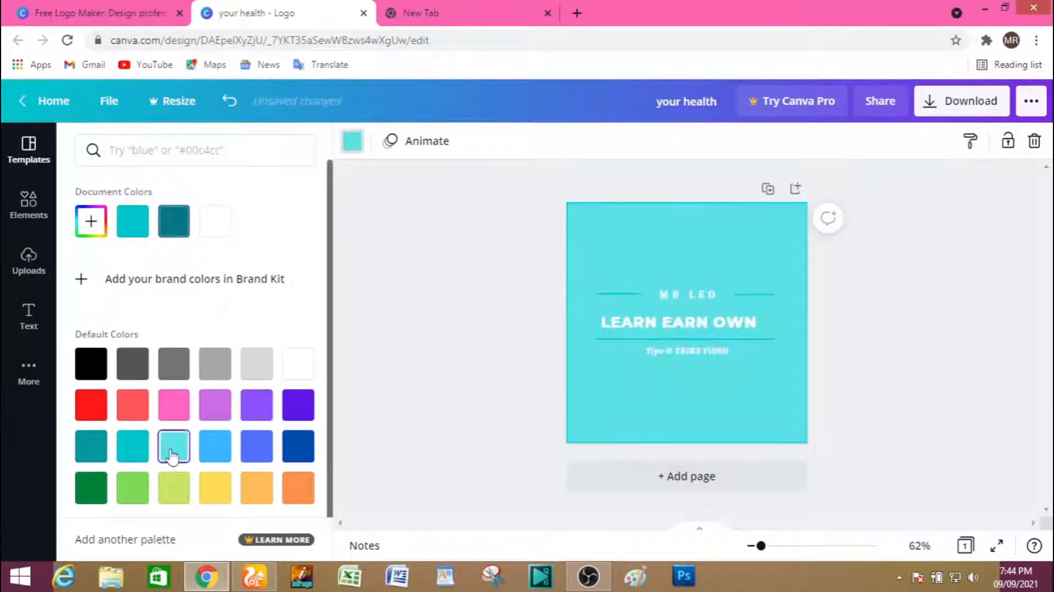
click(167, 415)
click(214, 406)
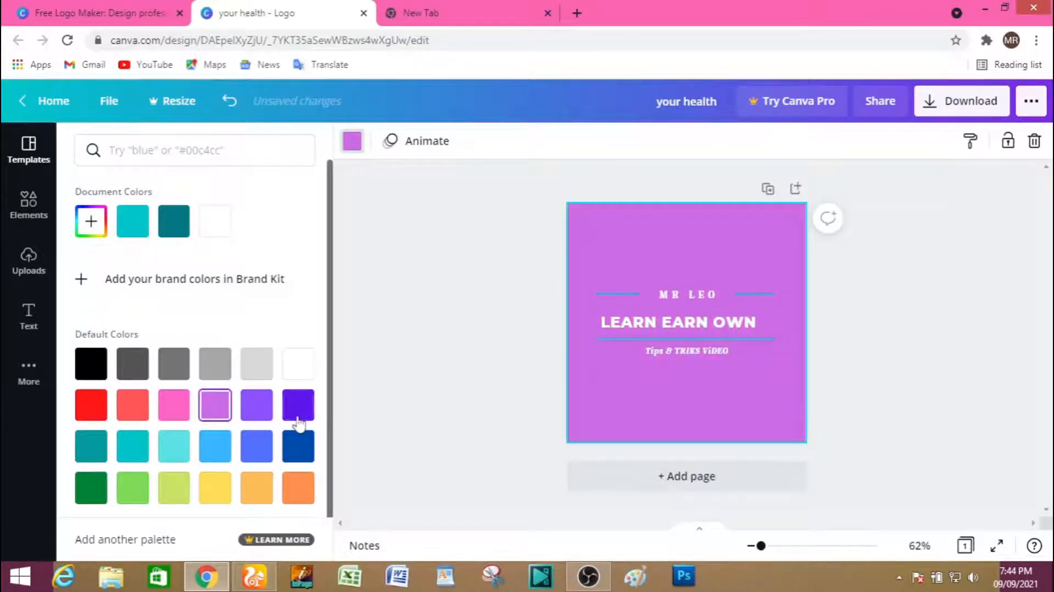
click(298, 421)
click(86, 363)
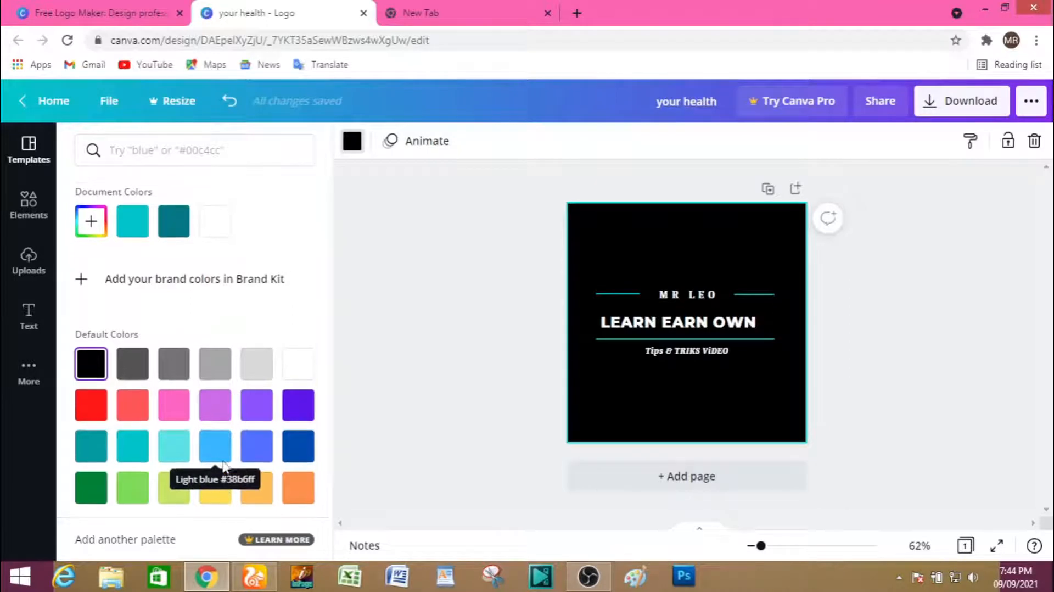
Preview the Block page animation, and apply the Pan page animation to the logo.
click(398, 146)
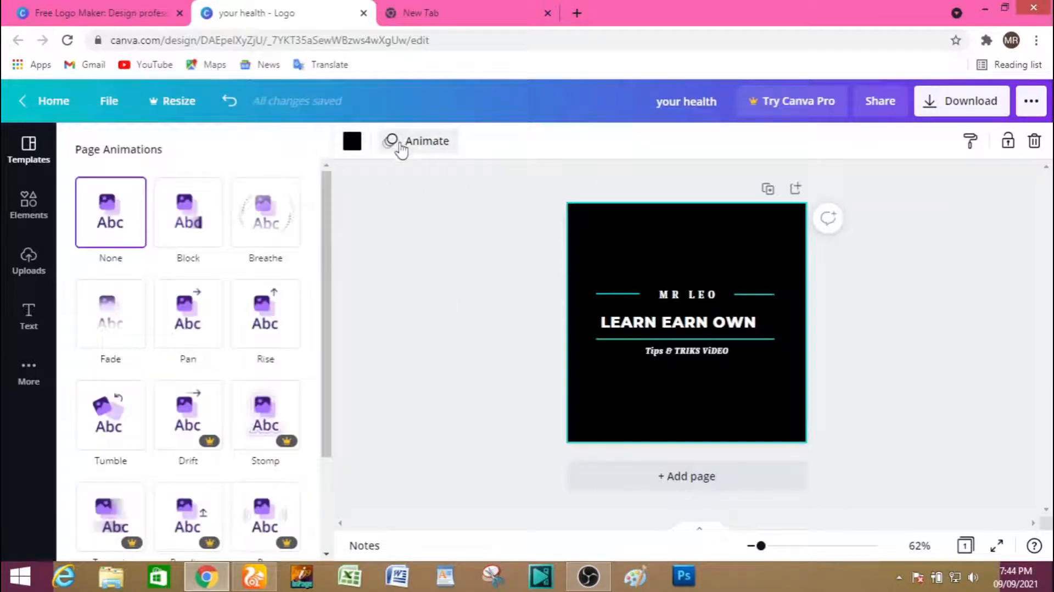
click(174, 218)
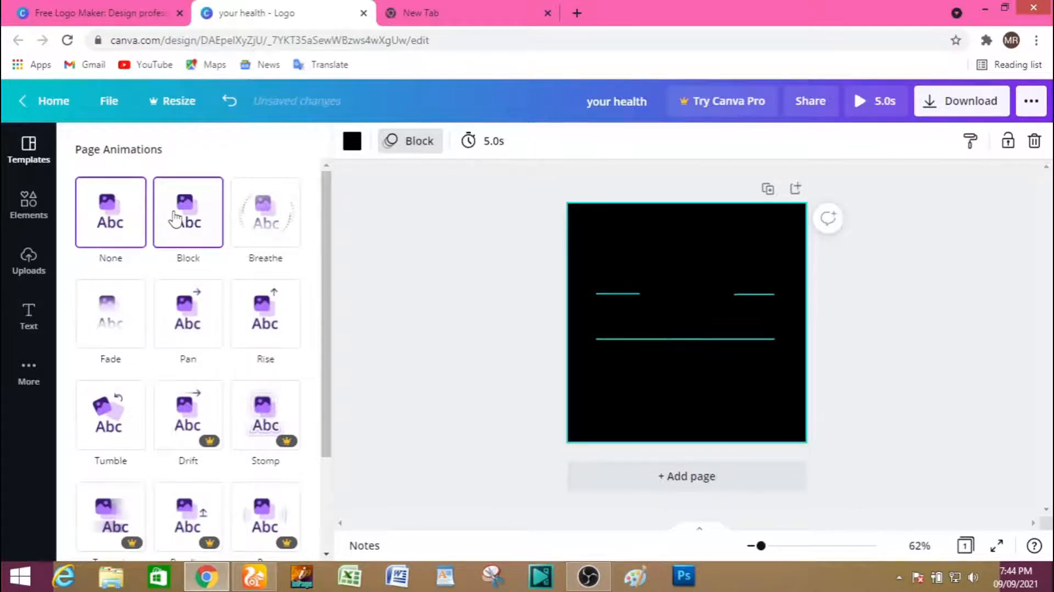
click(167, 308)
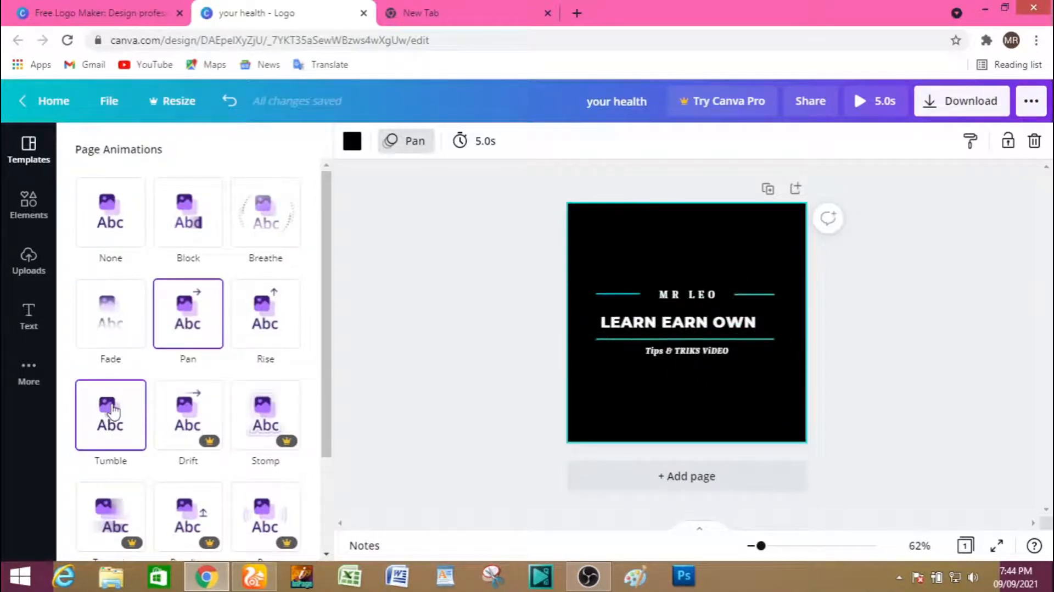
Try to apply the premium Pop page animation, dismissing the upgrade offer and closing the animation options.
scroll(113, 410, down, 2)
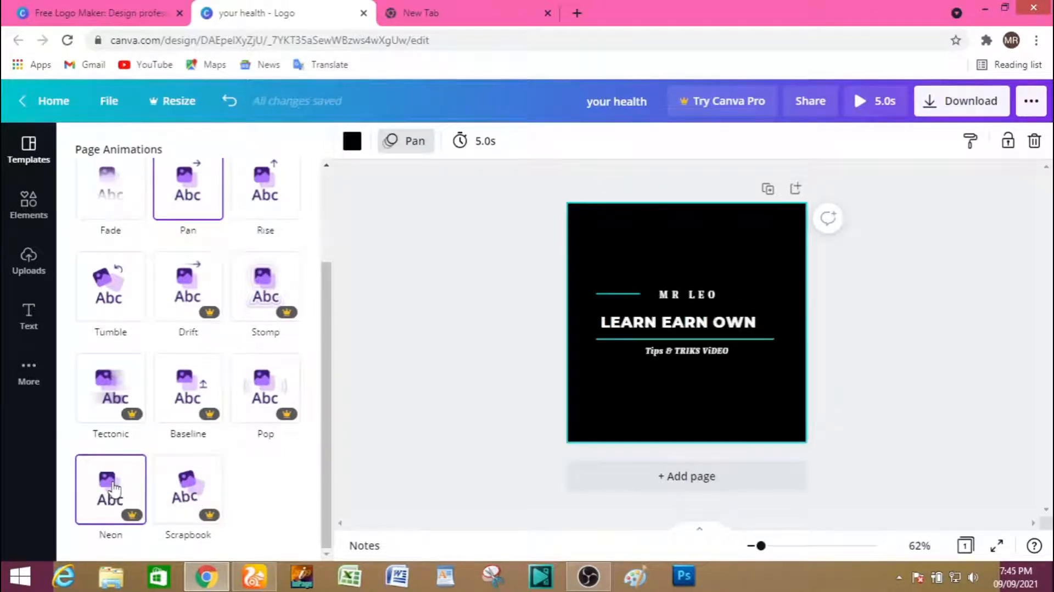
click(259, 391)
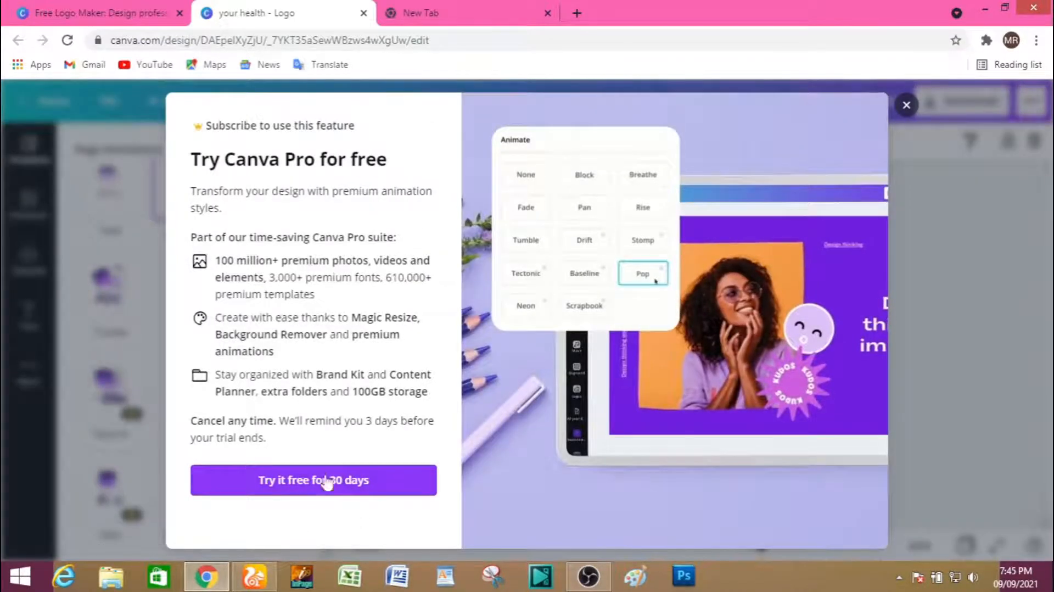
click(906, 105)
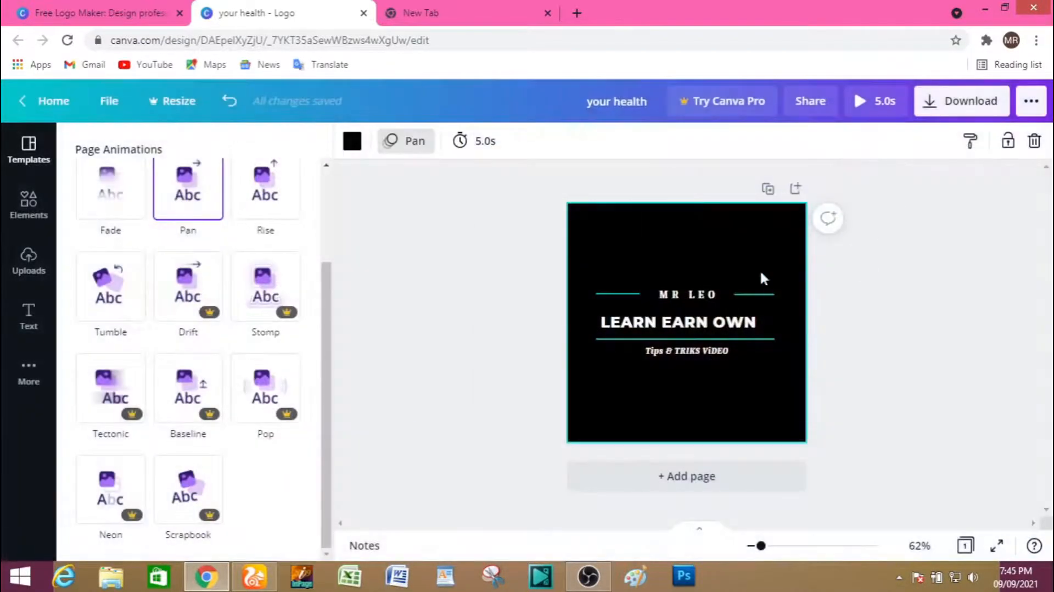
scroll(230, 242, up, 3)
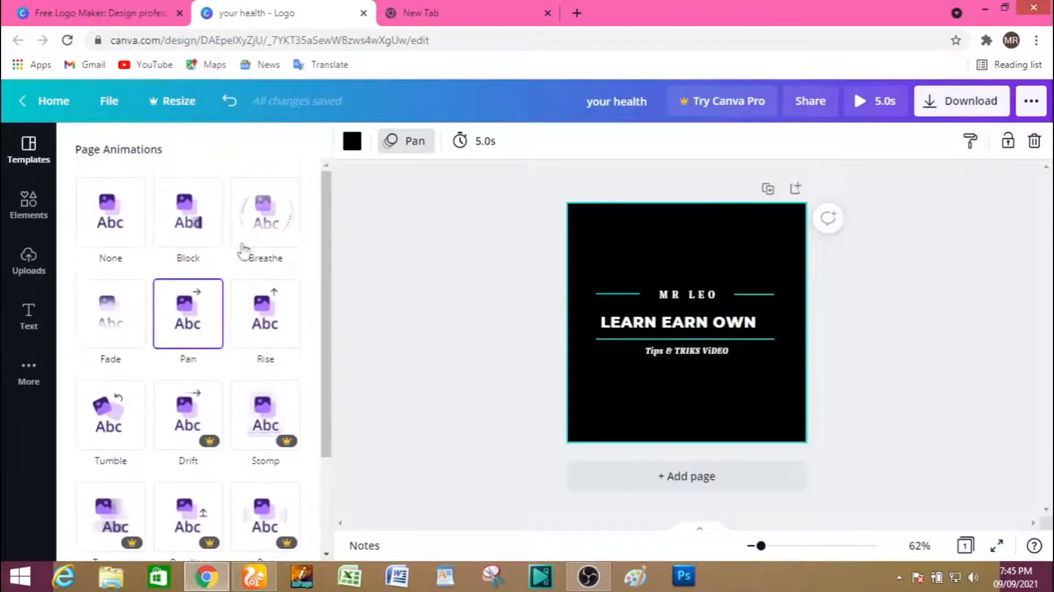
click(388, 145)
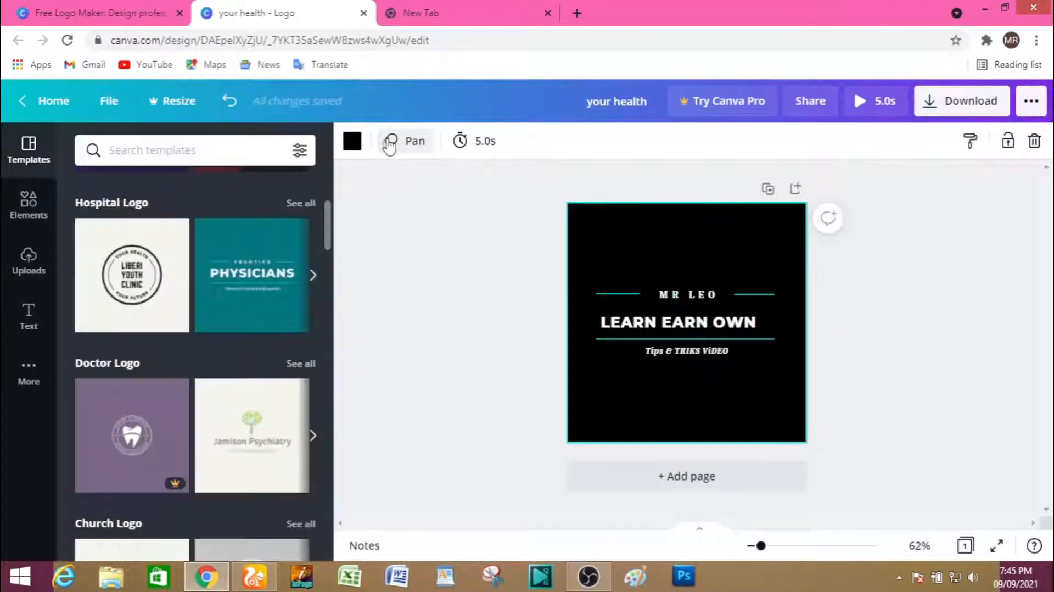
Set the logo background to the turquoise document colour after trying white.
click(354, 146)
click(174, 226)
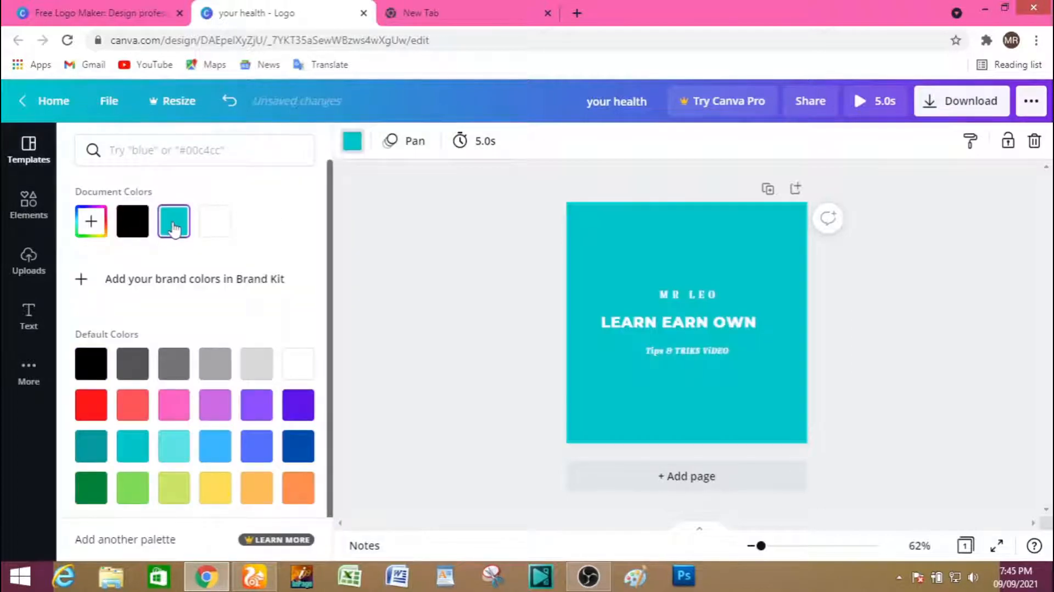
click(216, 226)
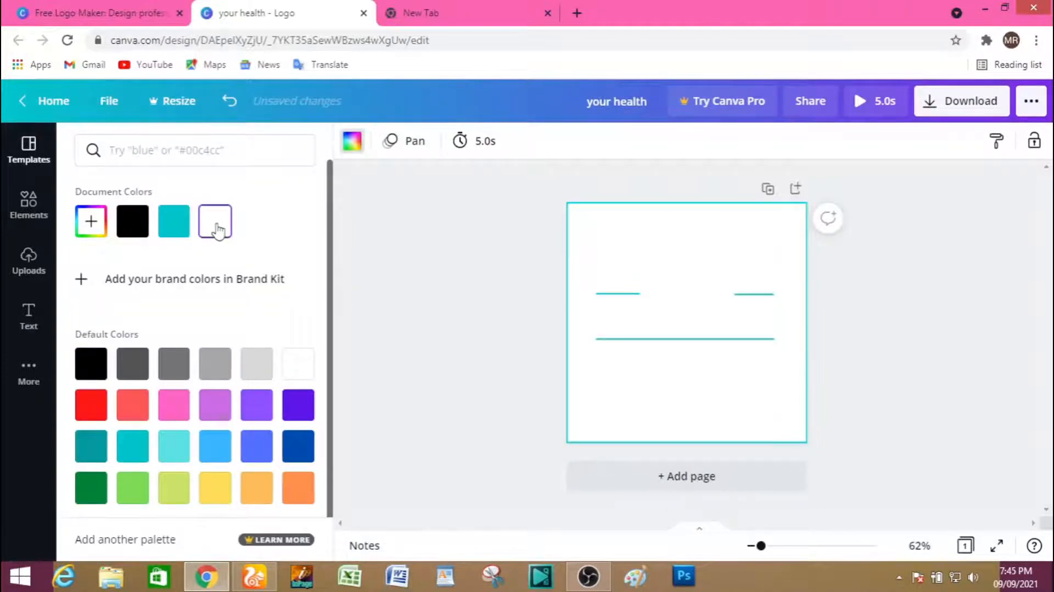
click(173, 225)
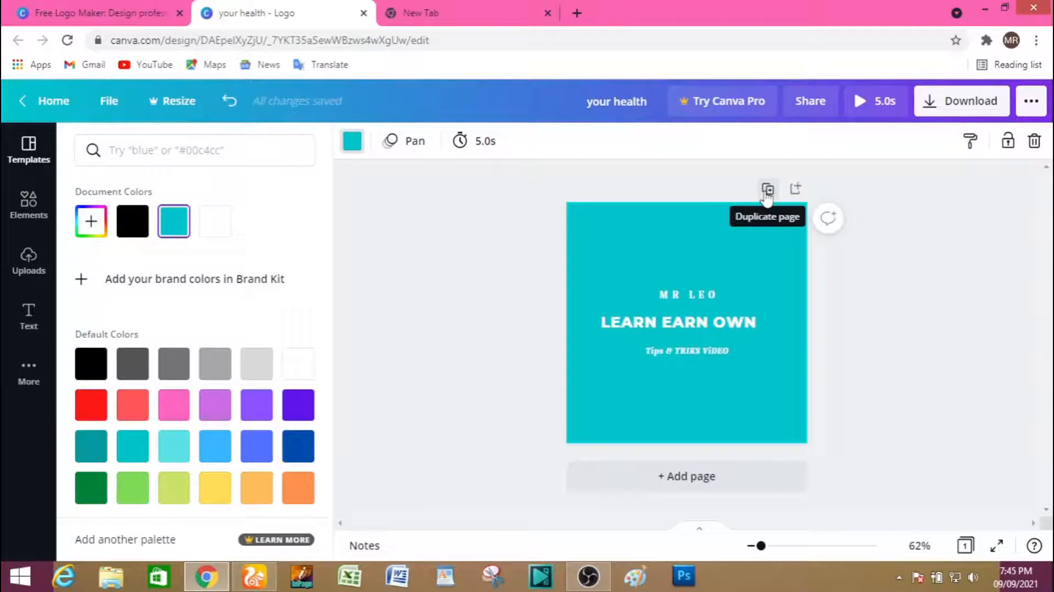
click(860, 319)
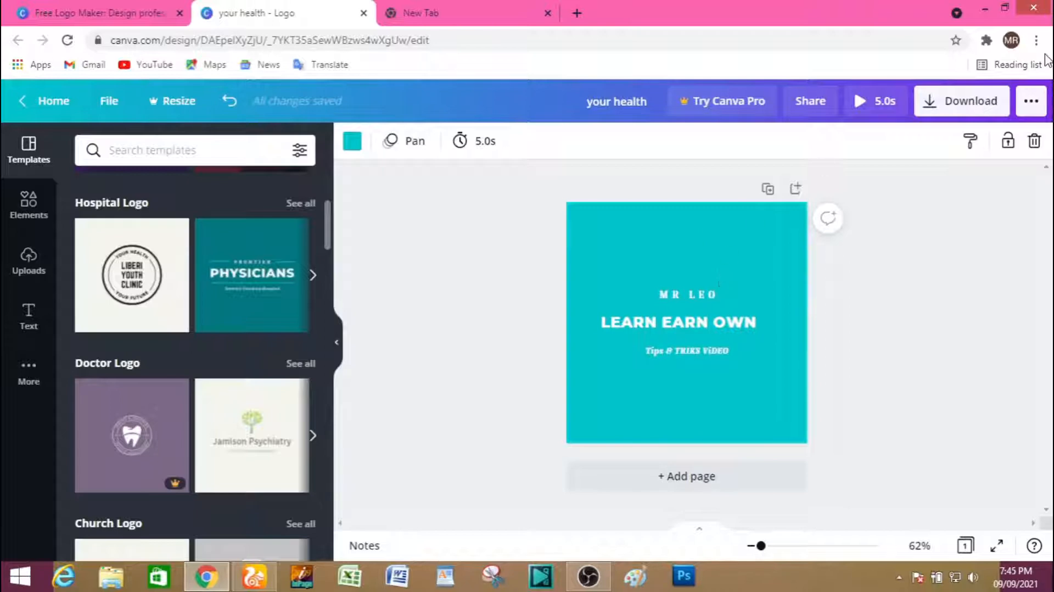
Colour the LEARN EARN OWN heading red.
click(693, 318)
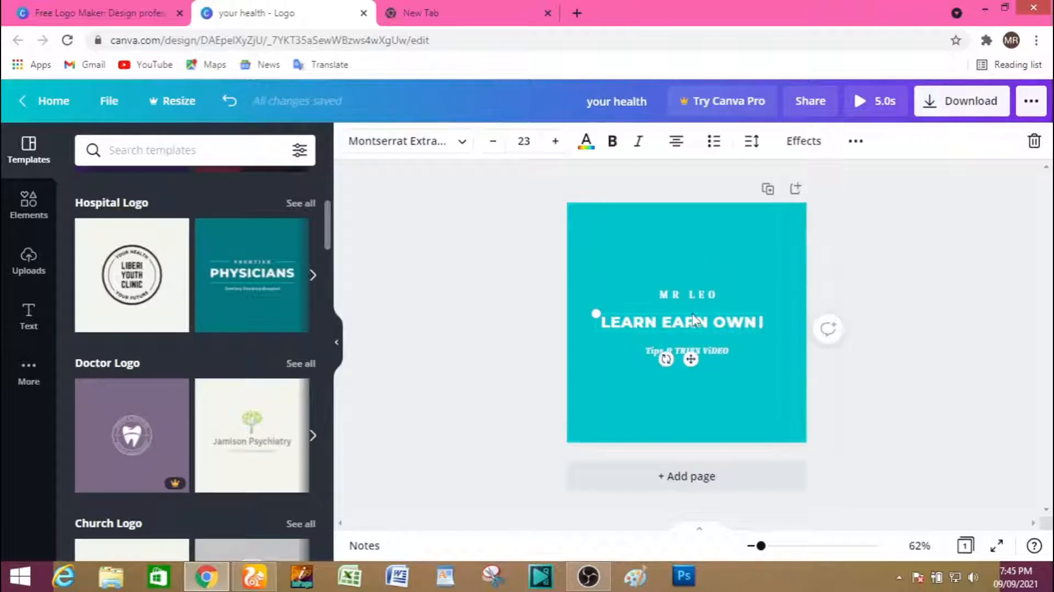
click(590, 148)
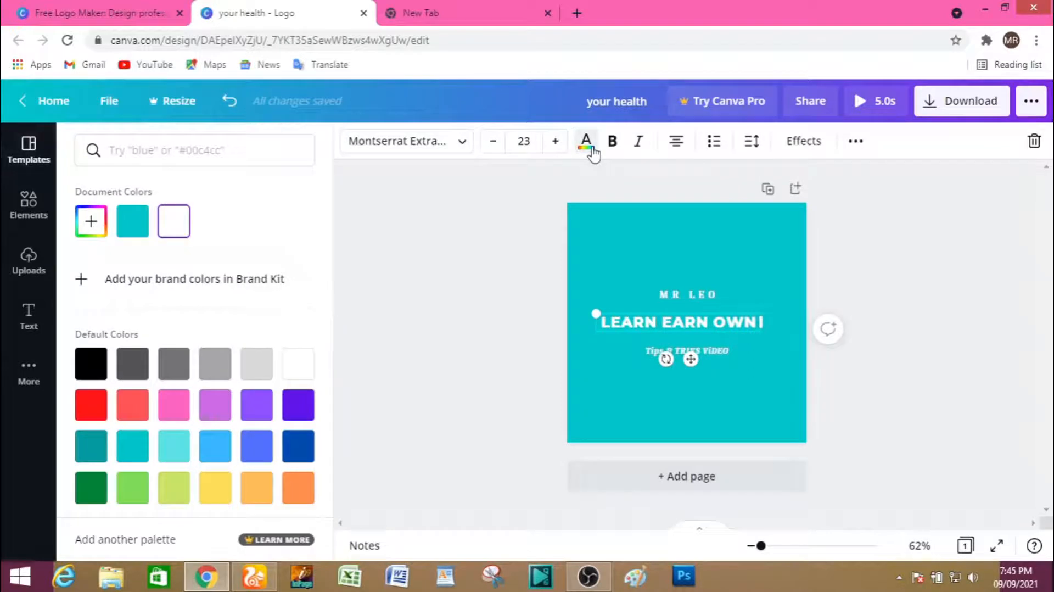
click(296, 413)
click(91, 418)
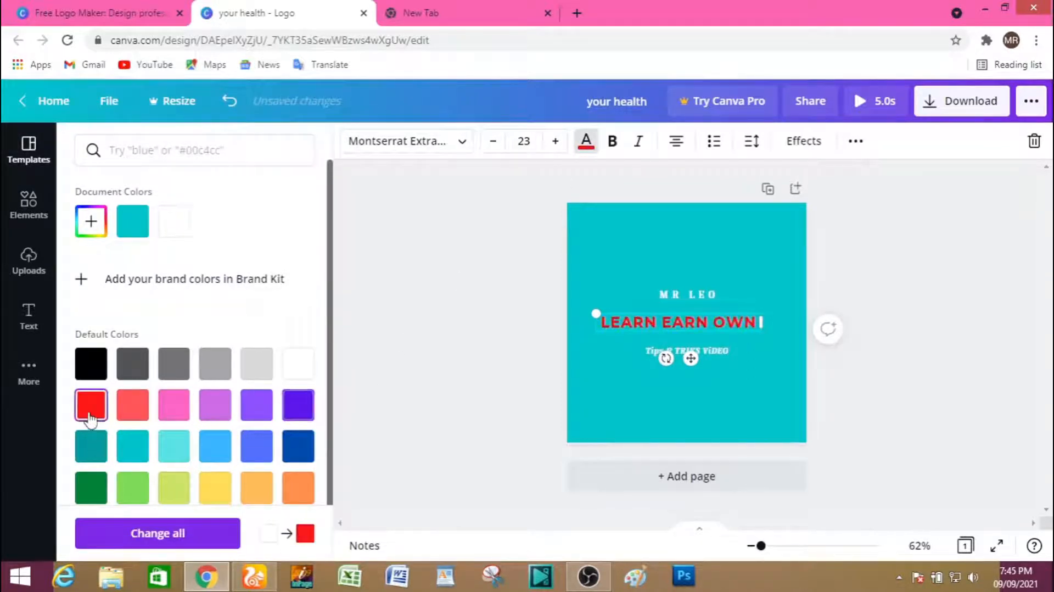
click(715, 352)
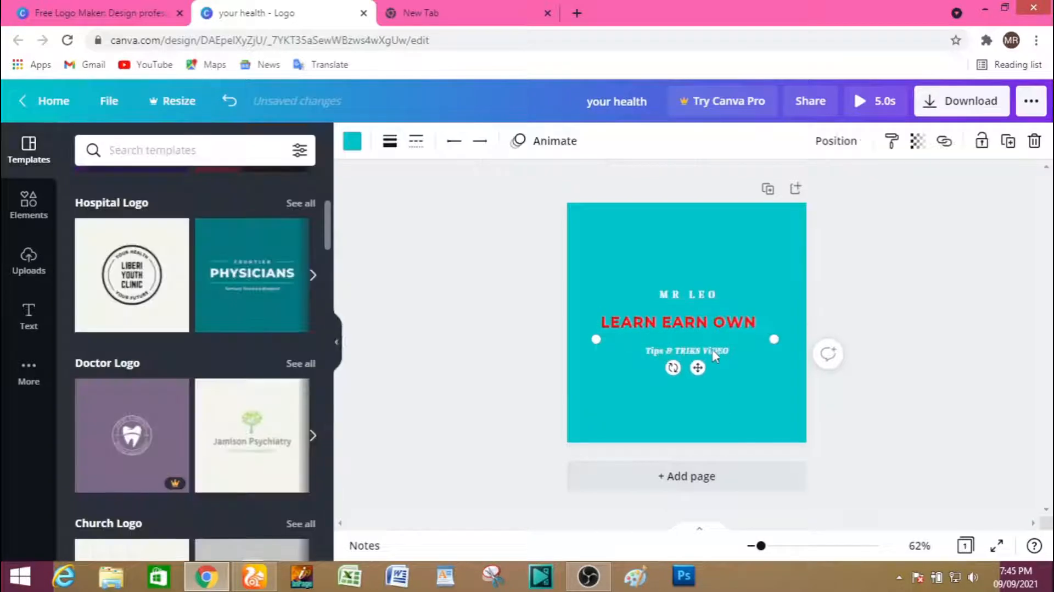
Colour the MR LEO text black, remove its bold formatting and make it italic.
click(693, 294)
click(586, 145)
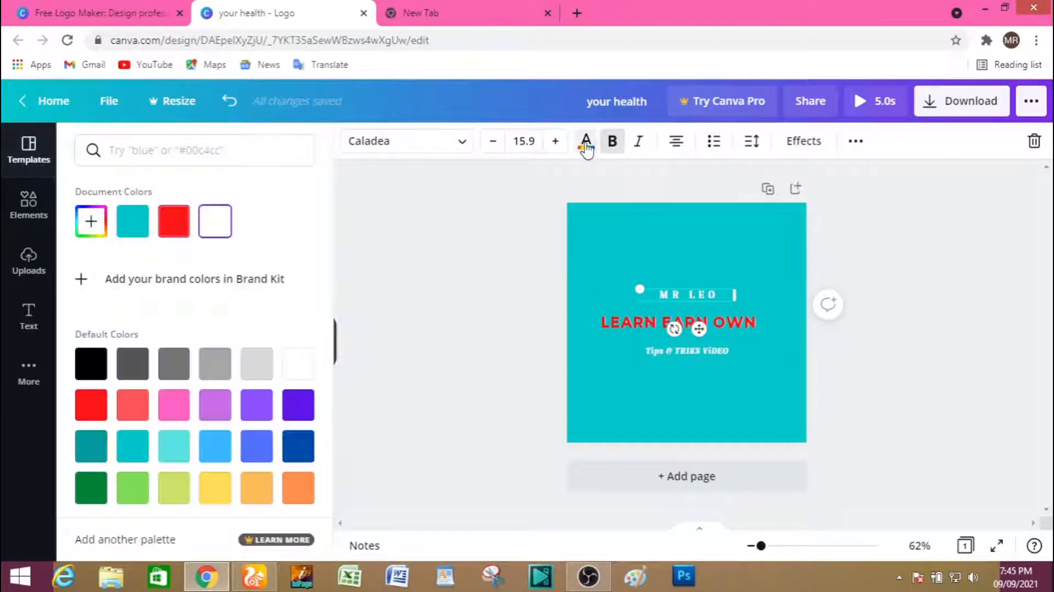
click(92, 493)
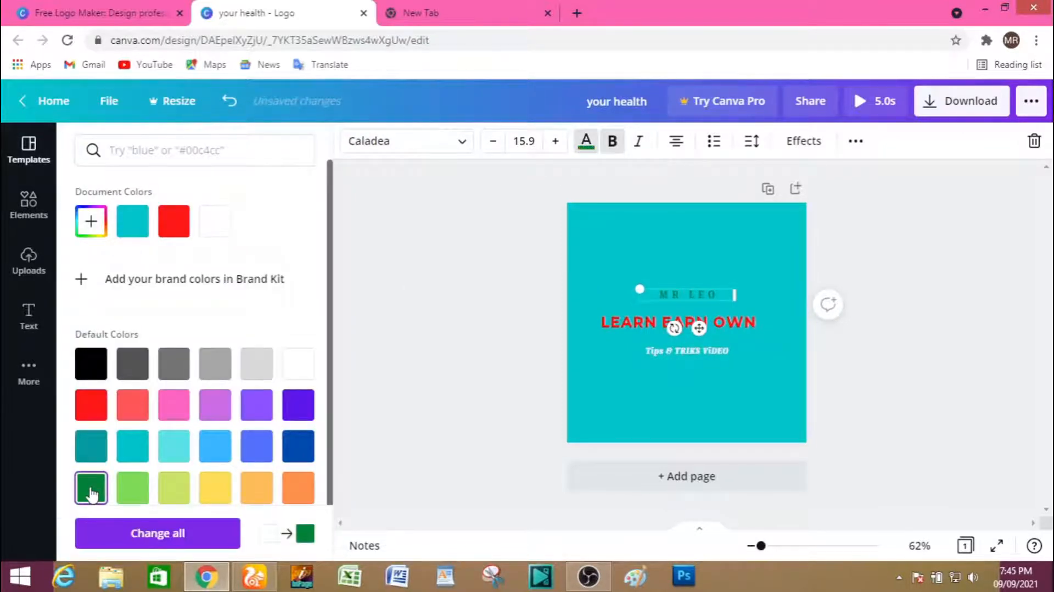
click(93, 369)
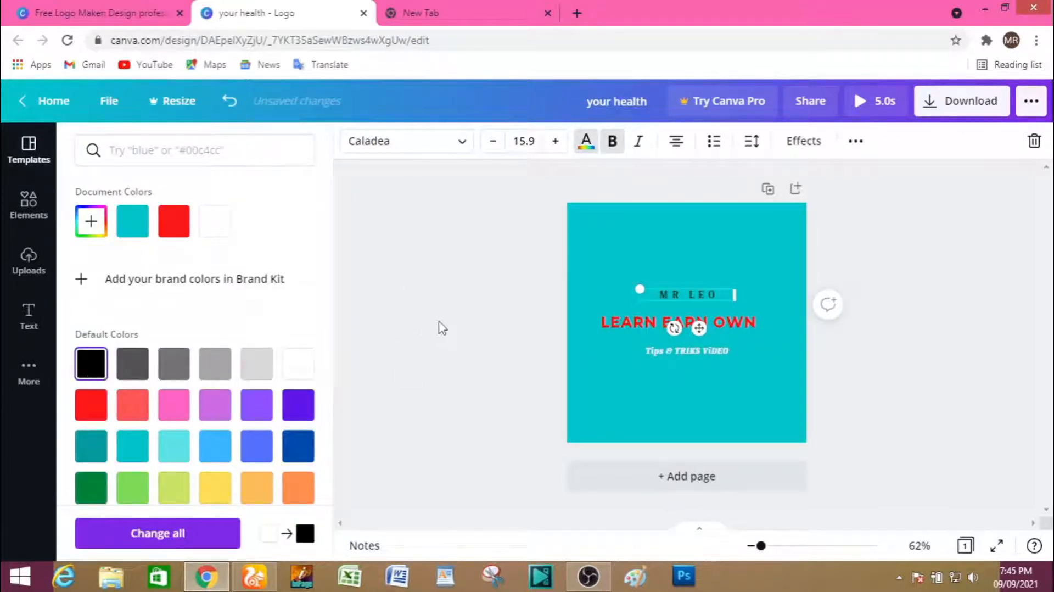
click(613, 142)
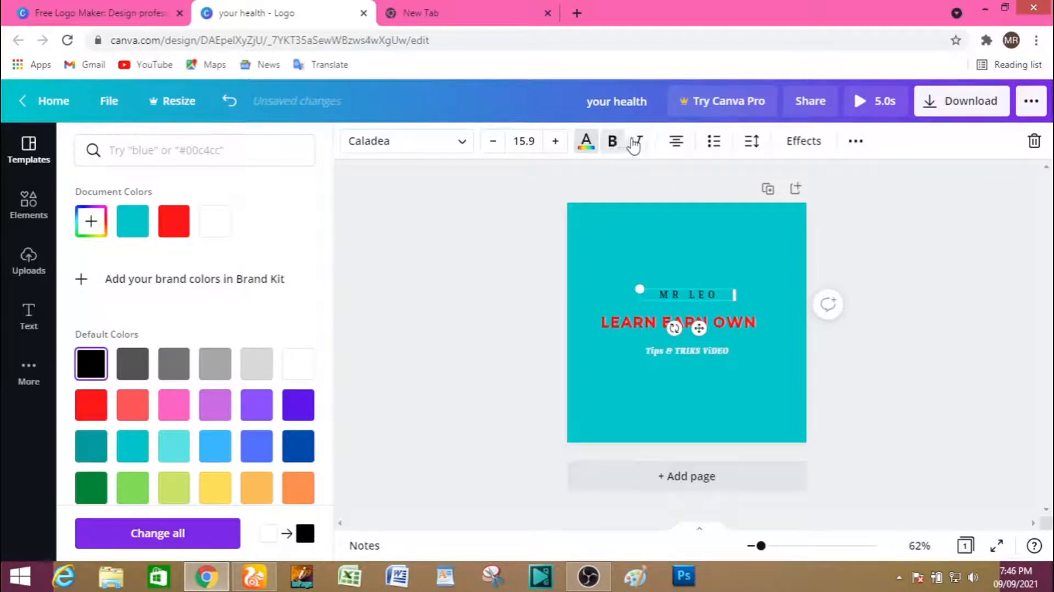
Try toggling the italic and bold formatting of the Tips & TRIKS ViDEO text.
click(667, 353)
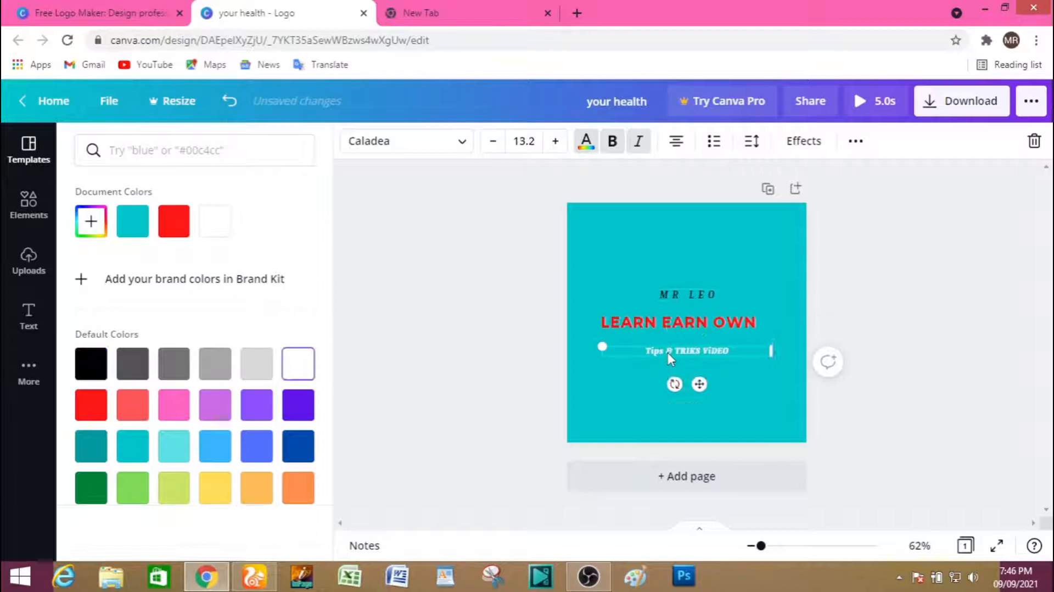
click(640, 143)
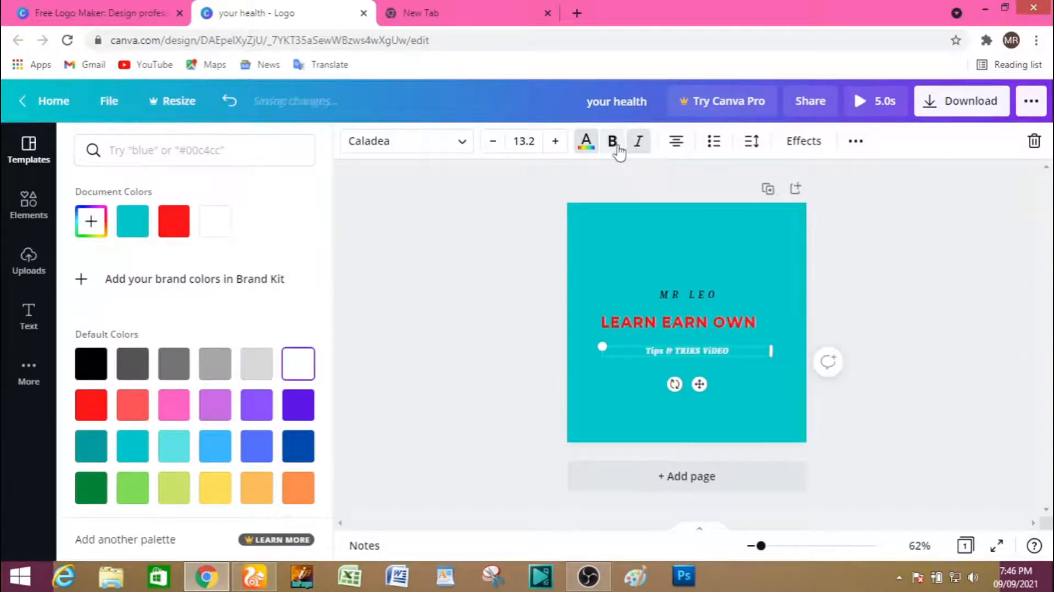
click(614, 142)
click(614, 143)
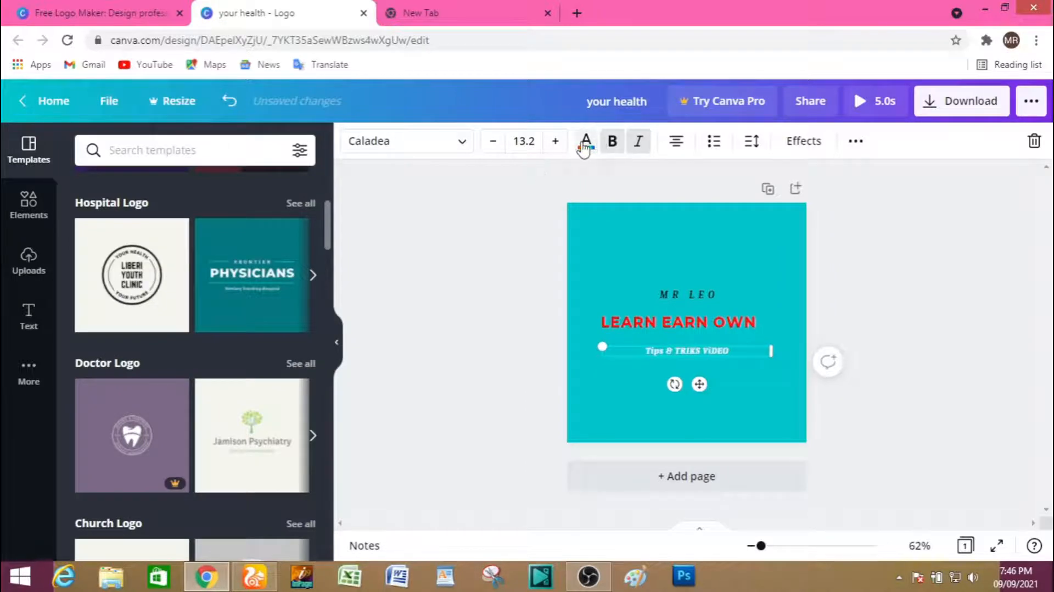
Colour the Tips & TRIKS ViDEO text black after trying dark blue, light turquoise, pink and green.
click(586, 144)
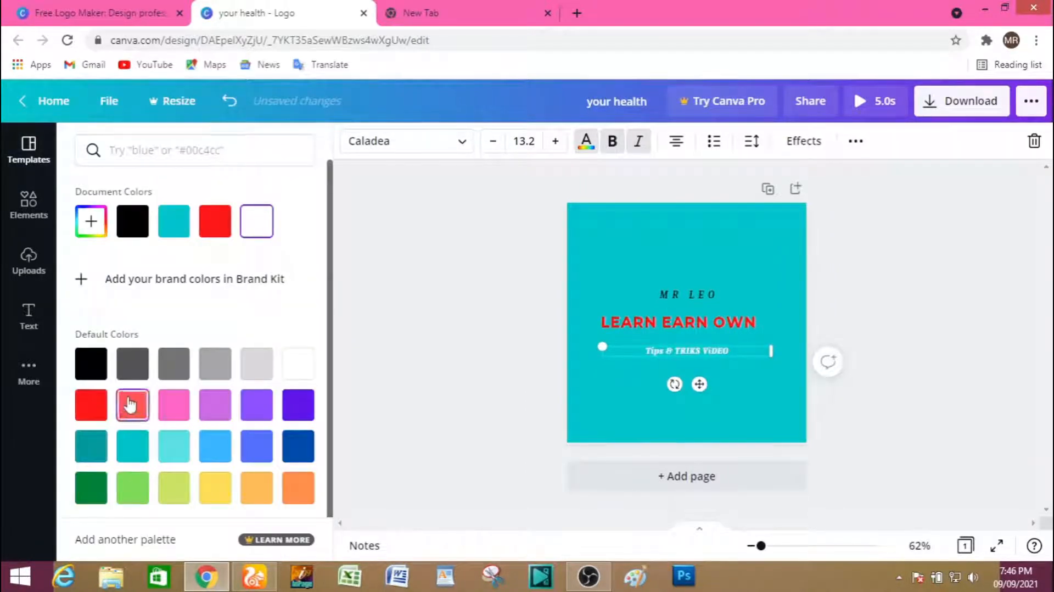
click(103, 372)
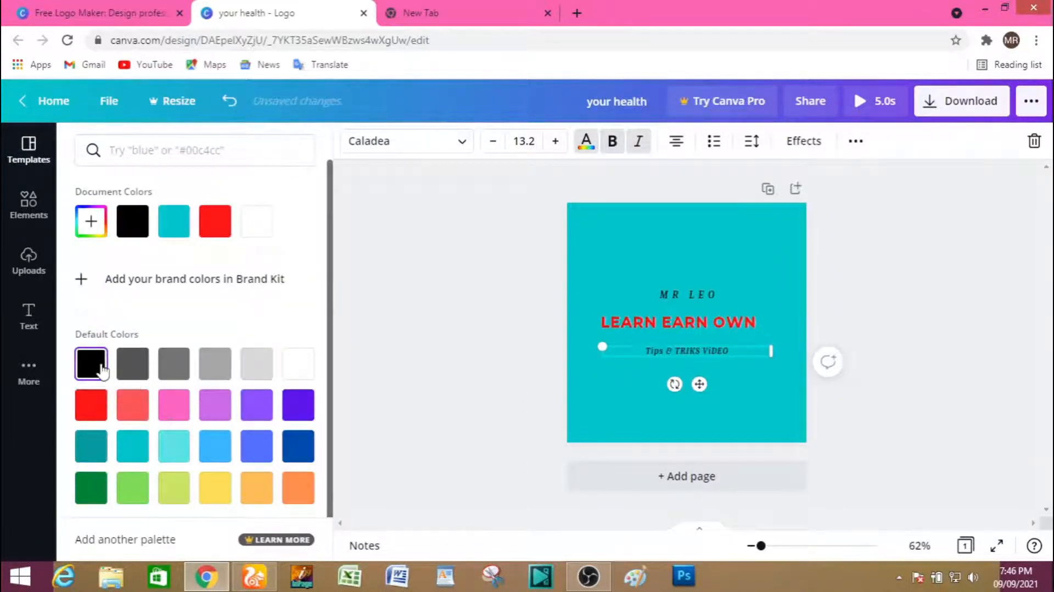
click(302, 448)
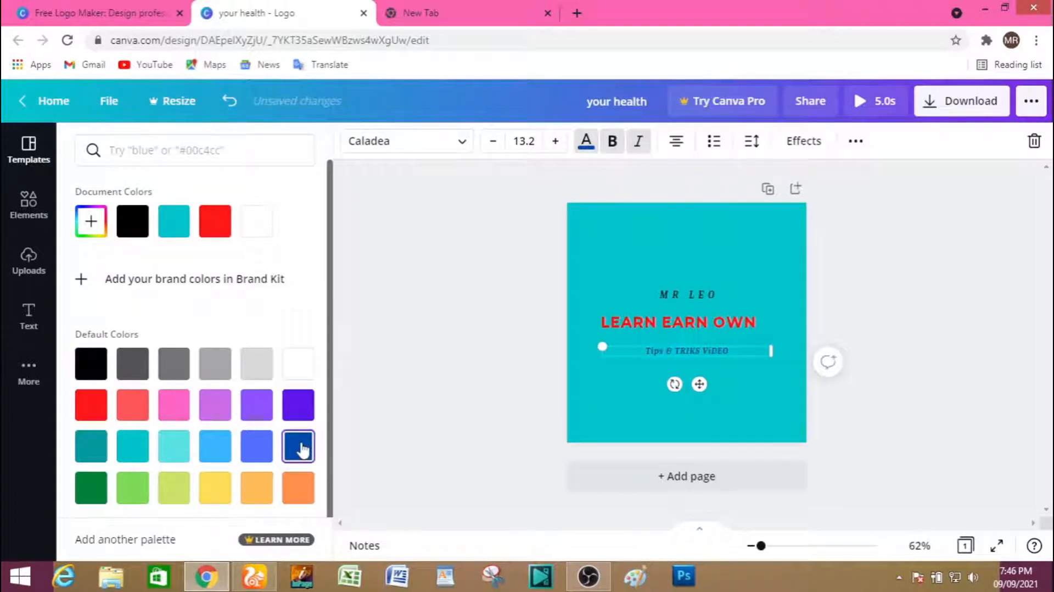
click(171, 460)
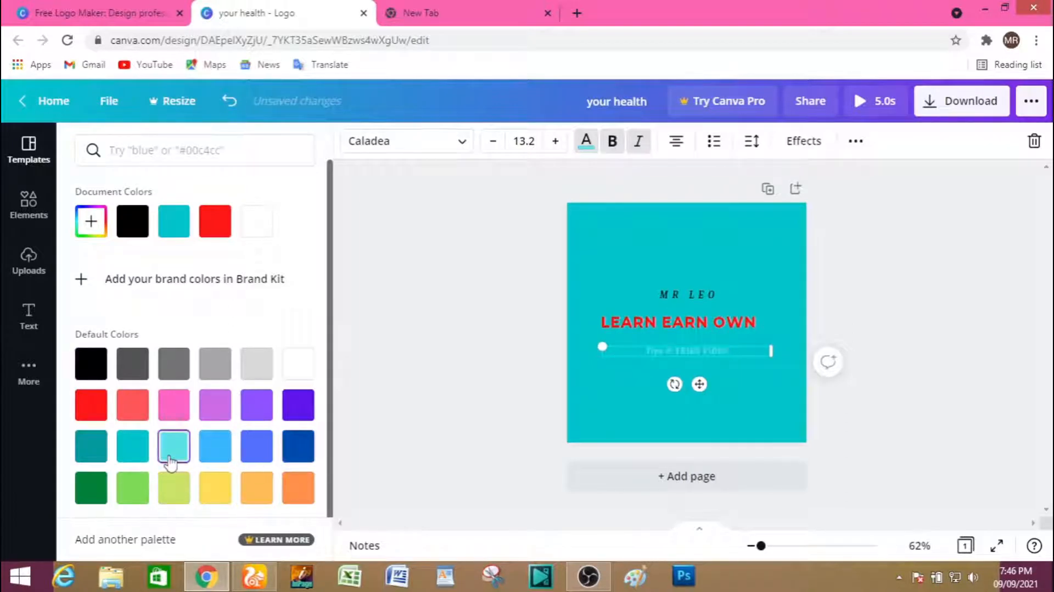
click(172, 407)
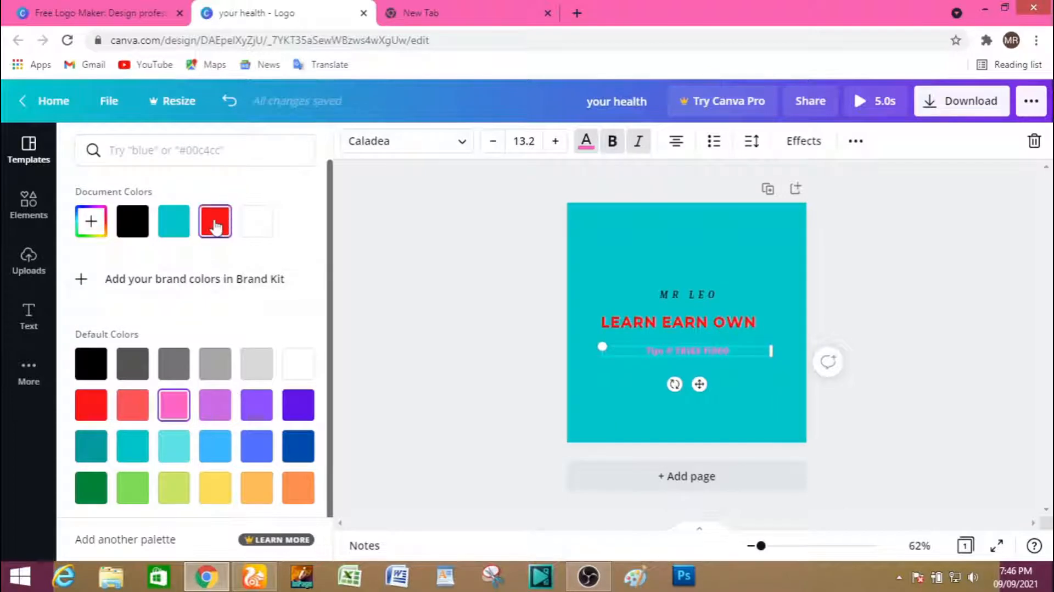
scroll(228, 423, down, 1)
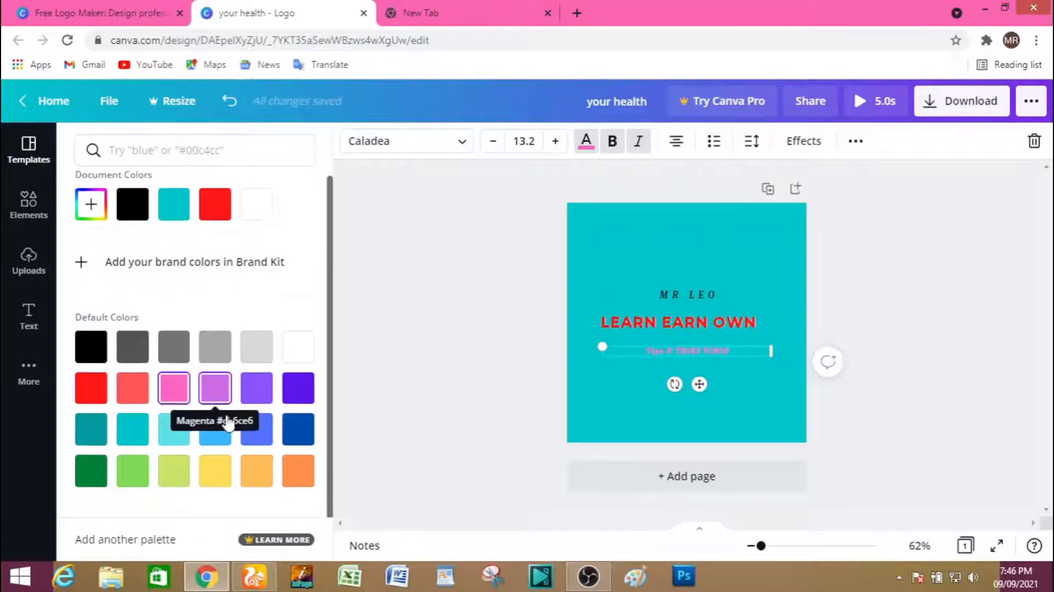
click(90, 474)
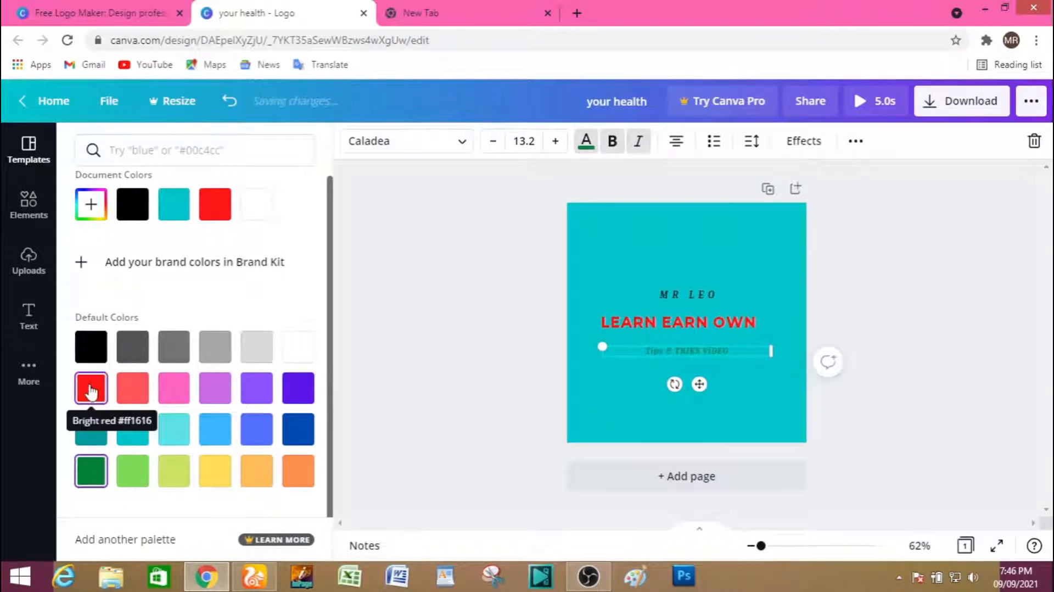
click(92, 347)
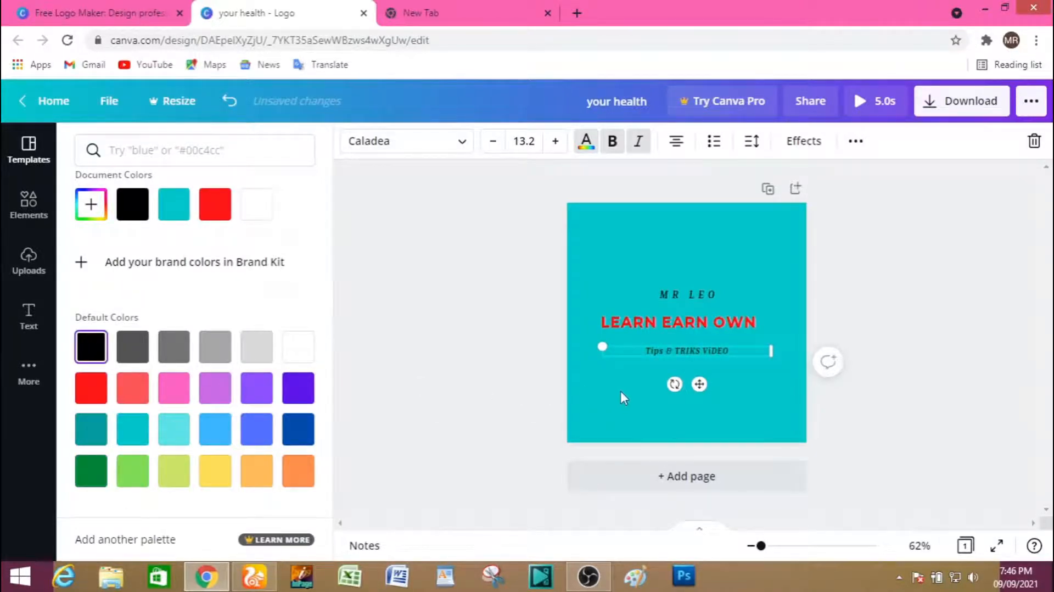
Resize the Tips & TRIKS ViDEO text to about size 12.9 and narrow its text box slightly.
drag(602, 346, 596, 345)
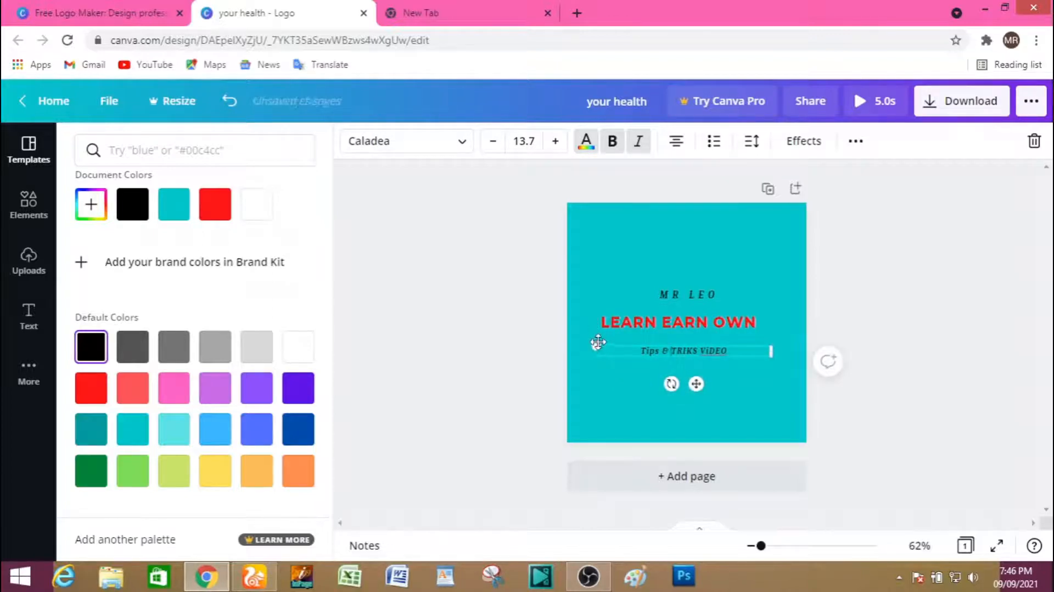
drag(598, 343, 602, 341)
drag(771, 356, 761, 353)
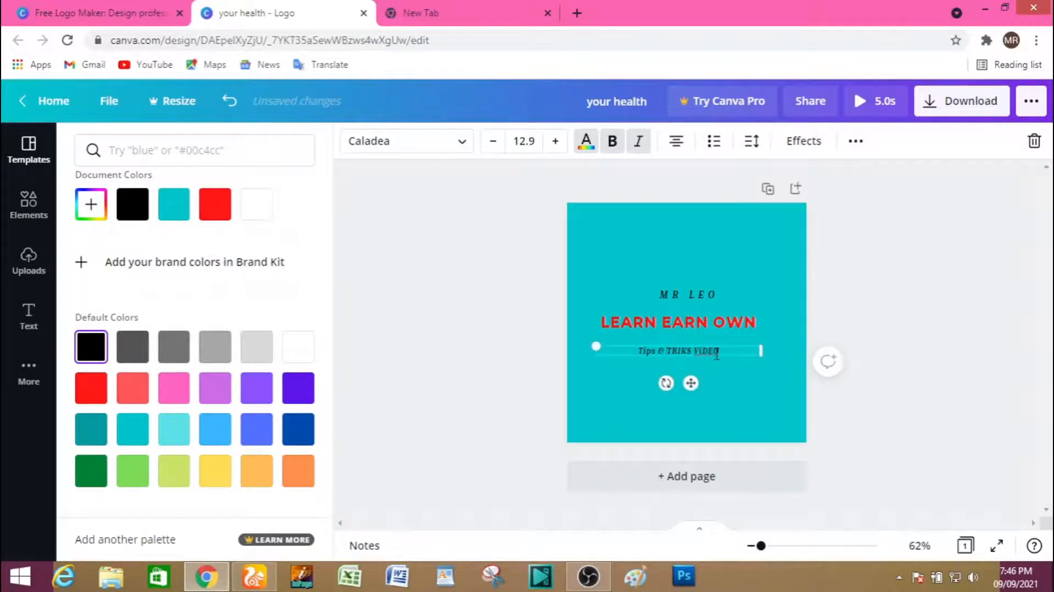
Move the MR LEO text slightly down, closer to the LEARN EARN OWN heading, and deselect it.
click(691, 291)
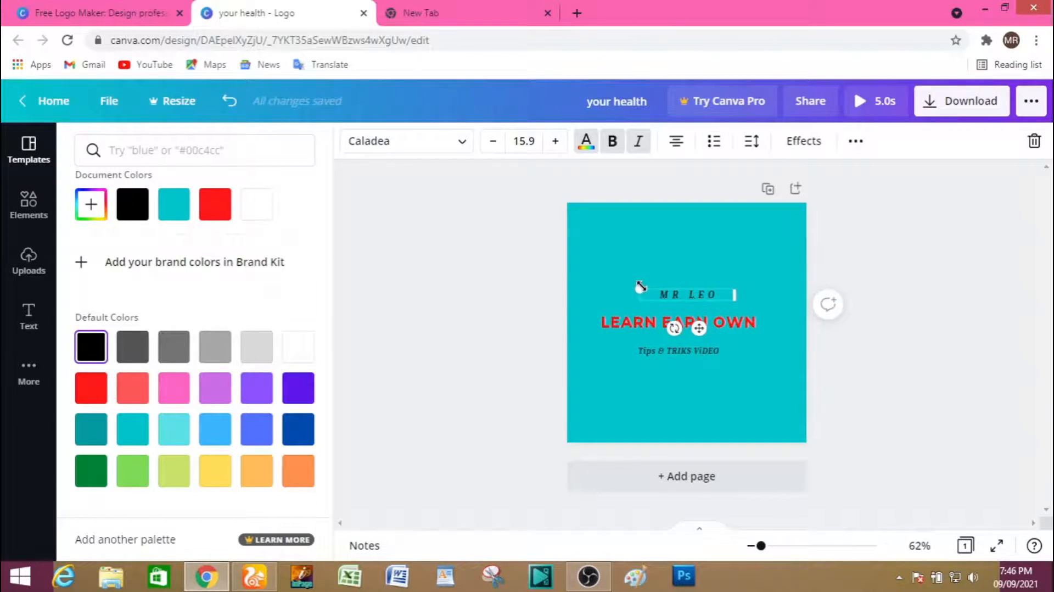
drag(640, 285, 673, 303)
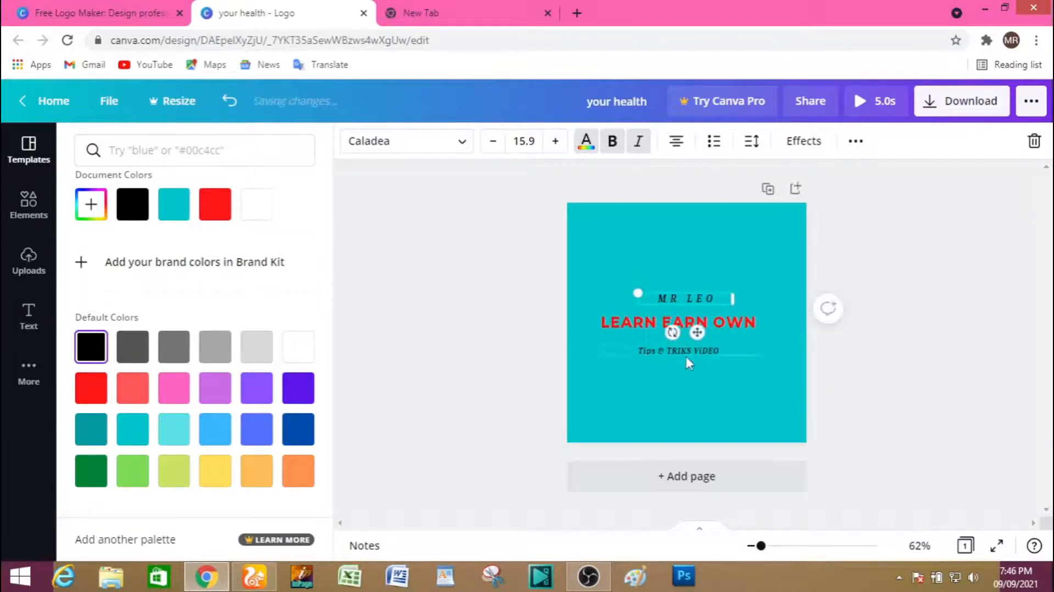
click(682, 347)
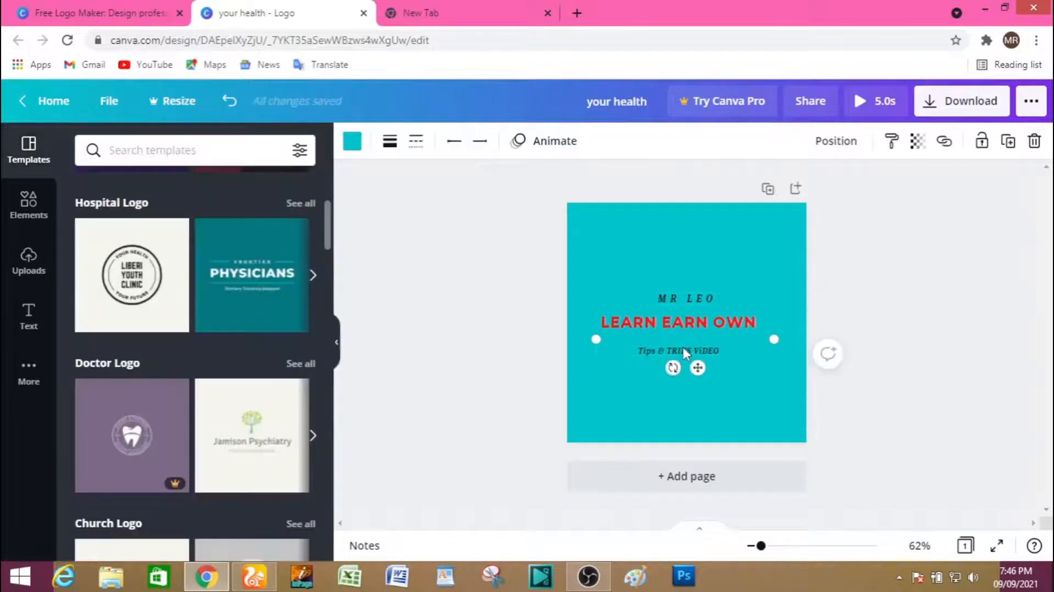
click(642, 267)
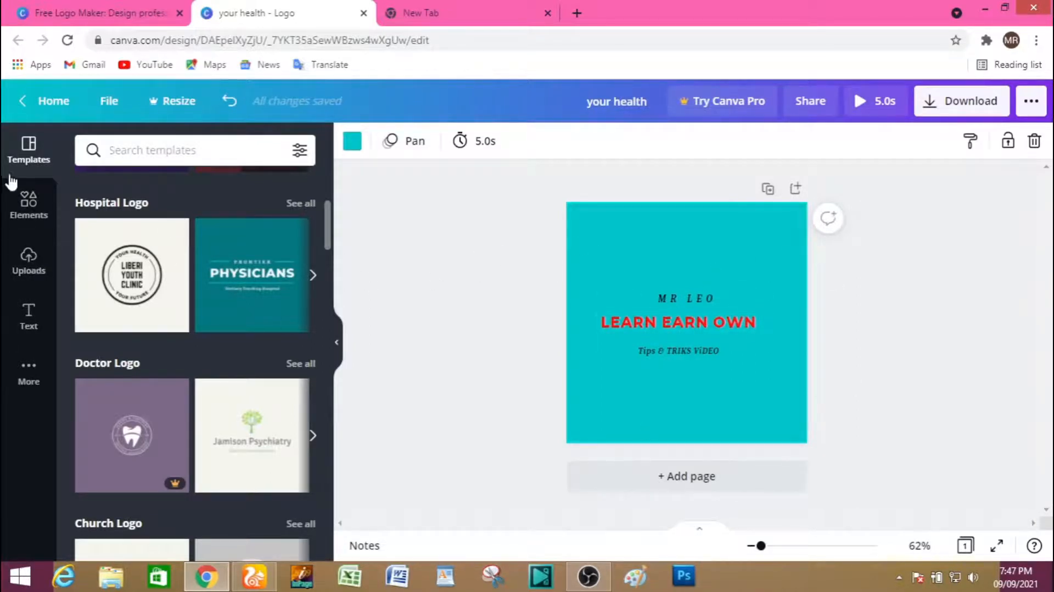
Try adding the speckled, peach brush-stroke and blue textured graphics from the Background elements to the logo.
click(29, 205)
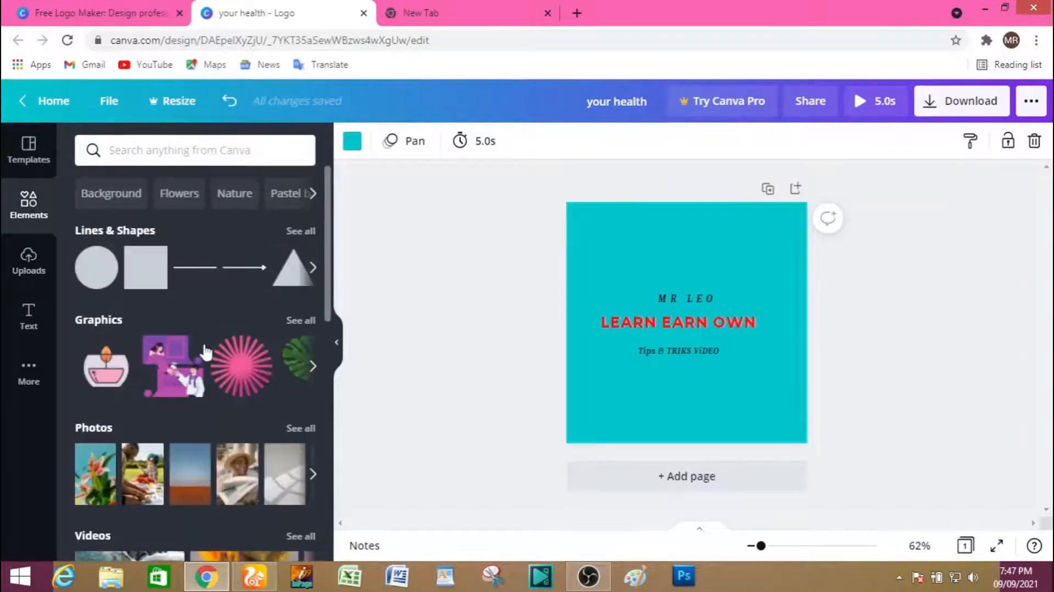
click(121, 201)
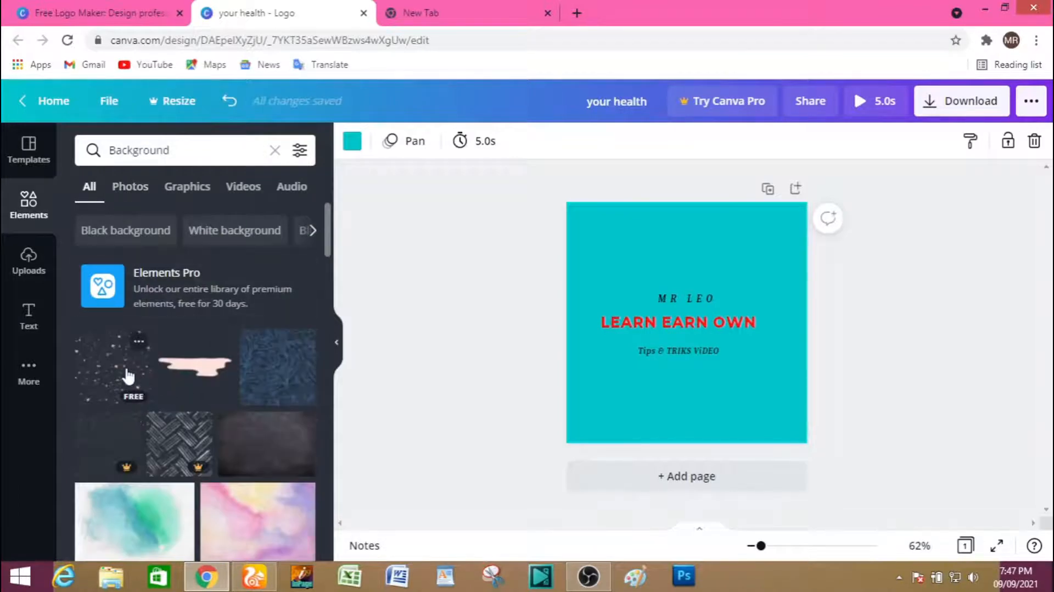
click(128, 377)
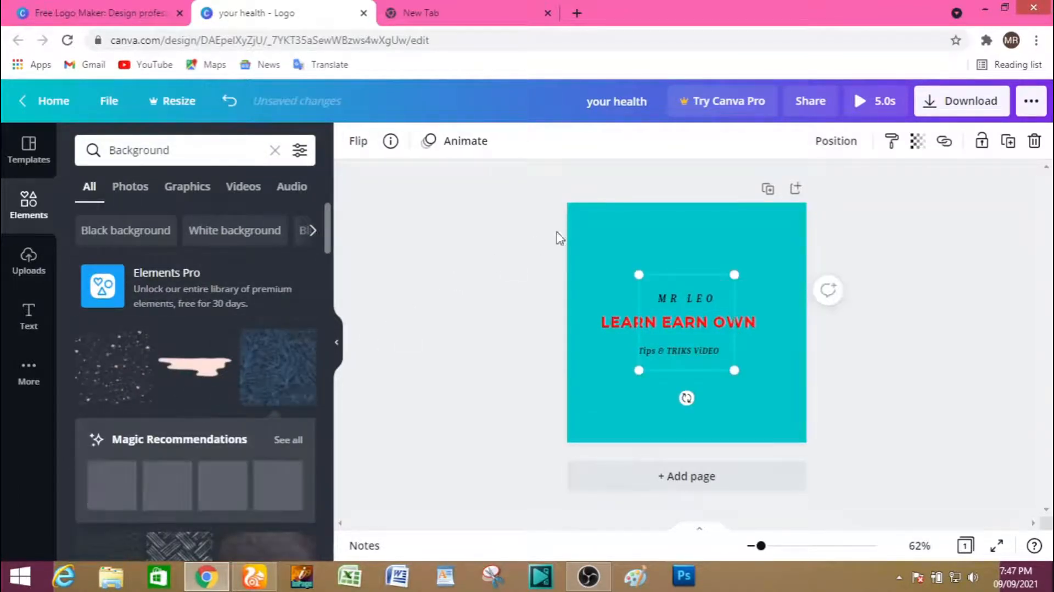
click(587, 222)
click(262, 376)
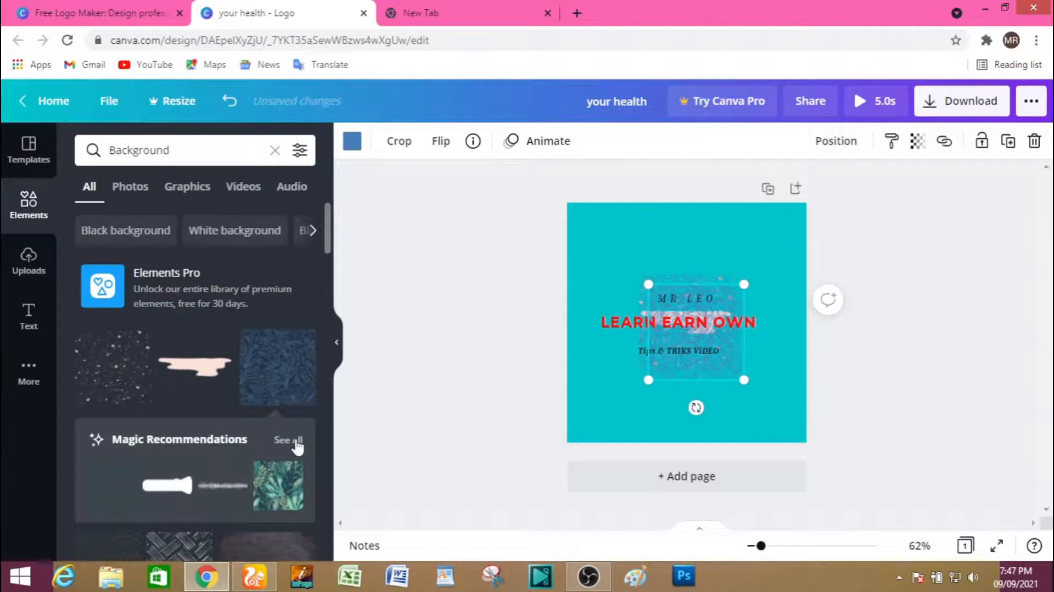
click(129, 369)
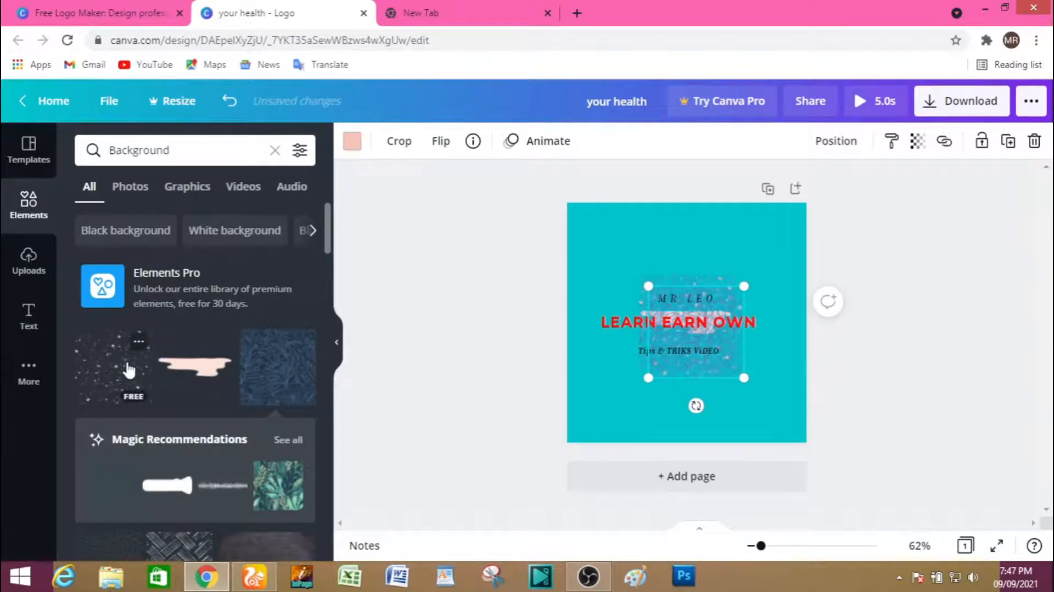
click(624, 242)
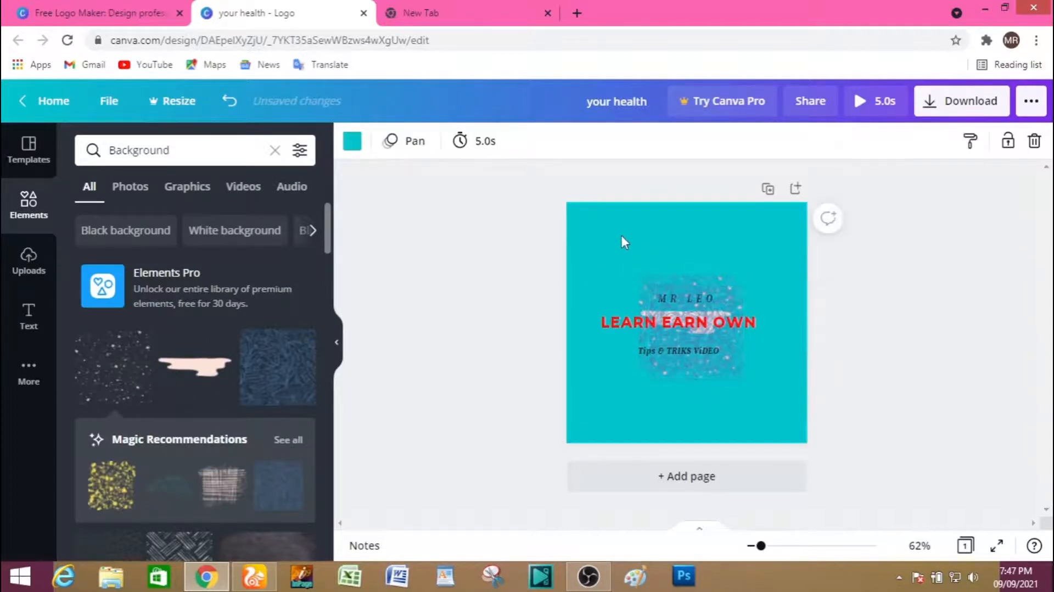
Try filling the logo background with repeated copies of the blue textured graphic.
click(295, 361)
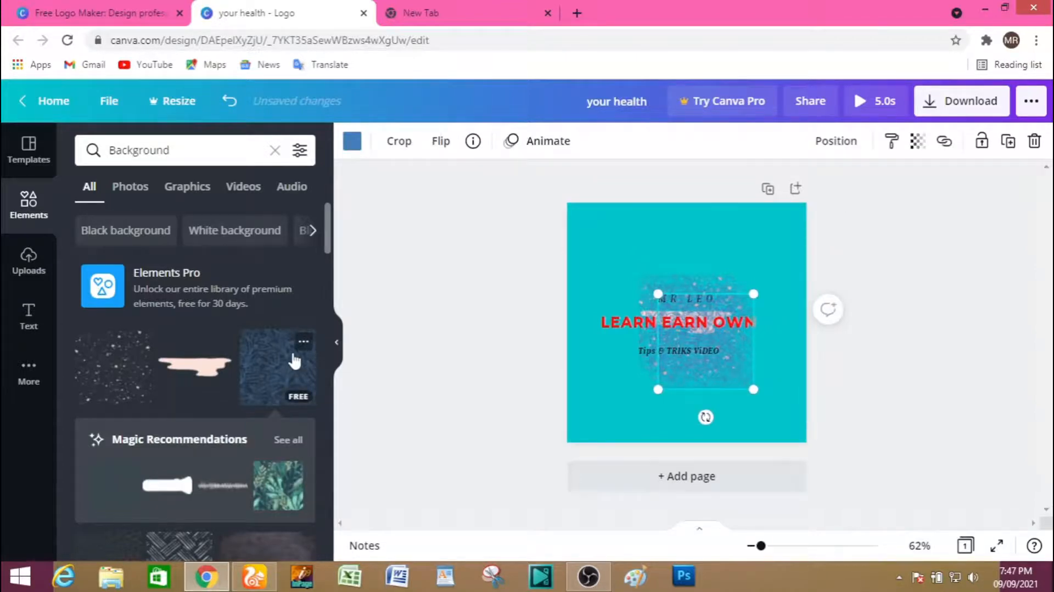
click(295, 361)
click(295, 360)
click(295, 360)
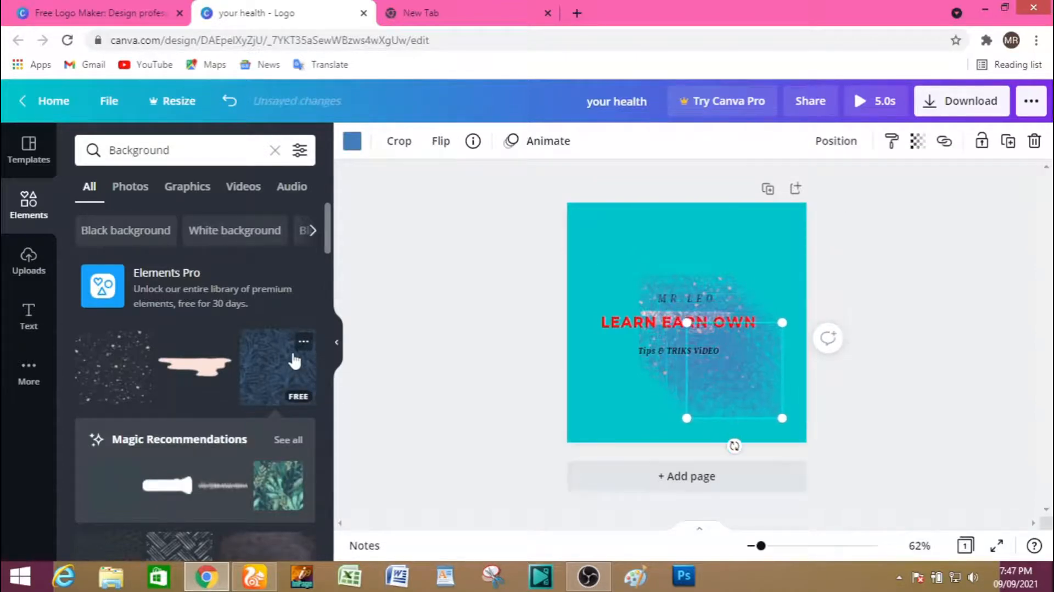
click(295, 360)
click(295, 360)
click(294, 360)
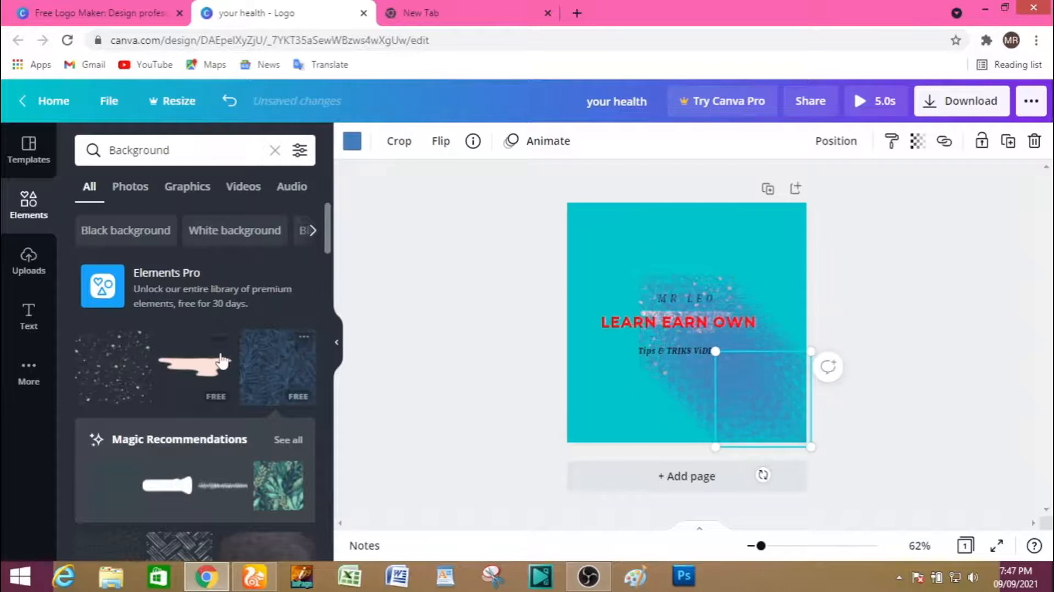
Undo all the background graphics added to the logo.
scroll(221, 359, down, 2)
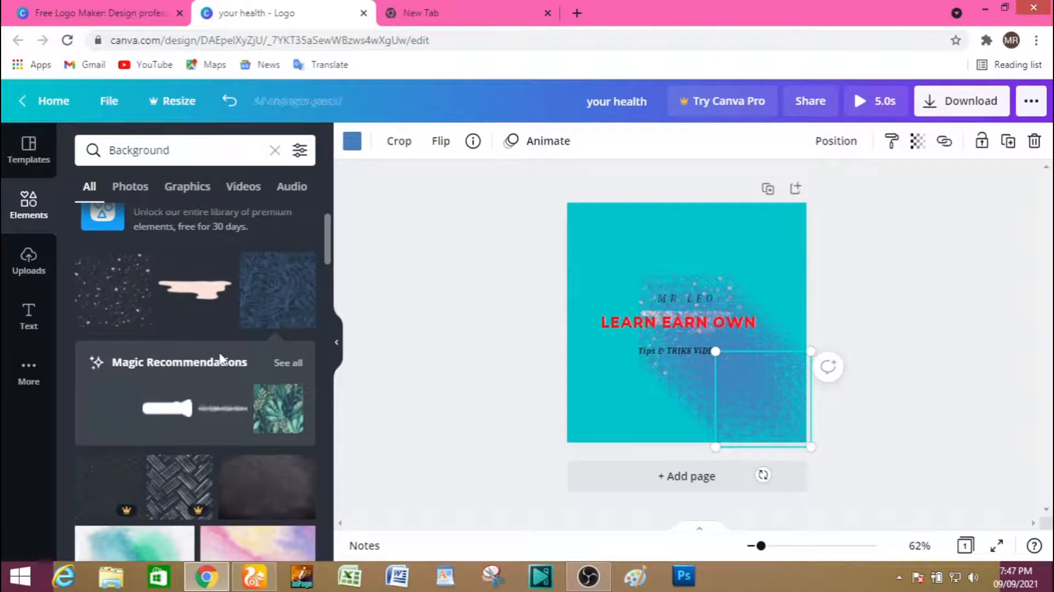
key(ctrl+z)
key(ctrl+z)
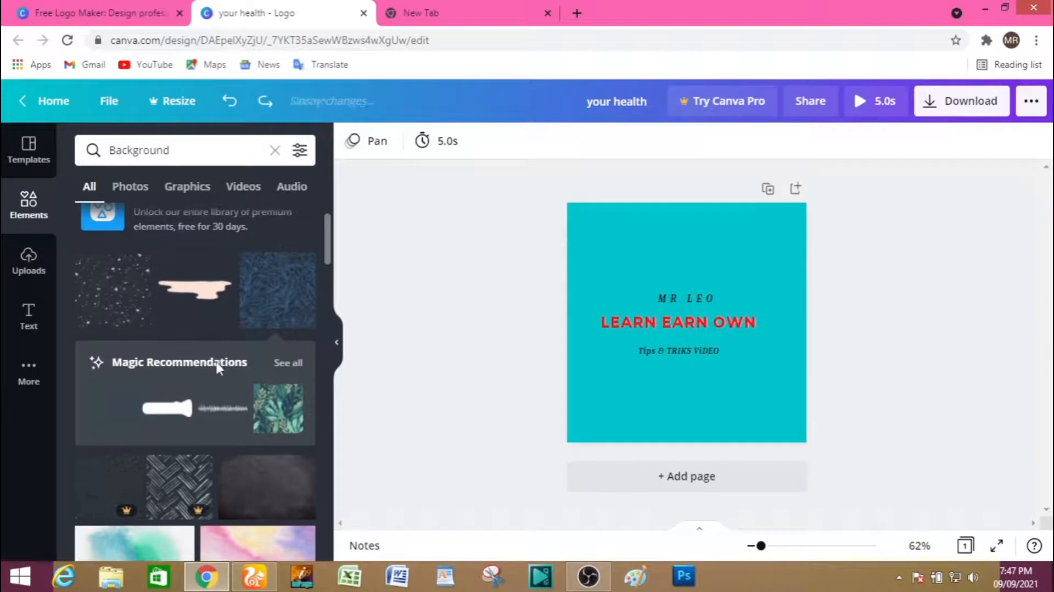
Browse the Background results across photos, graphics, videos and audio, and open the uploaded images.
scroll(217, 363, down, 2)
scroll(155, 418, down, 5)
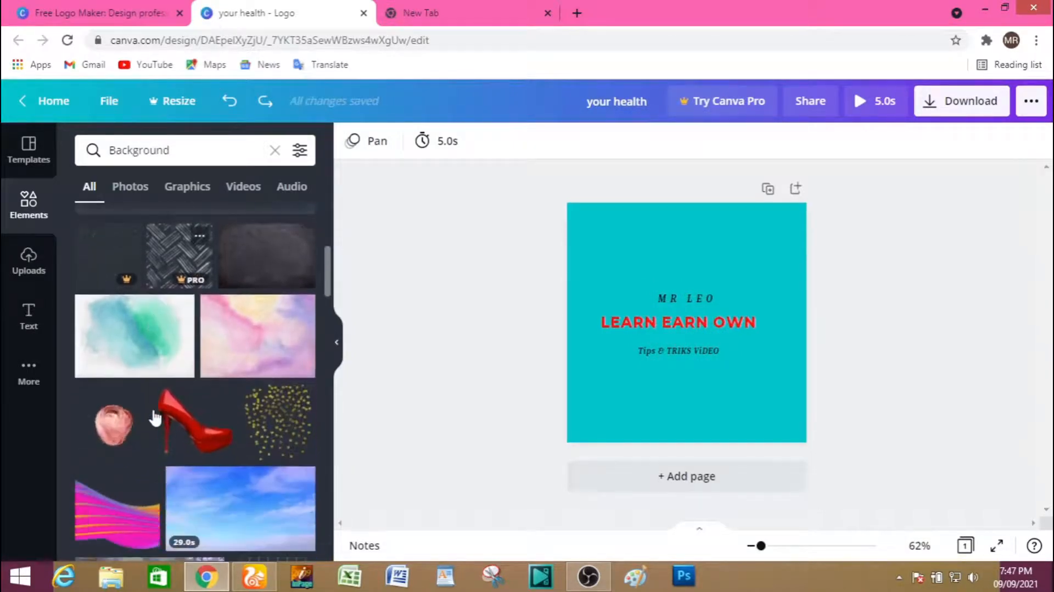
scroll(188, 248, up, 7)
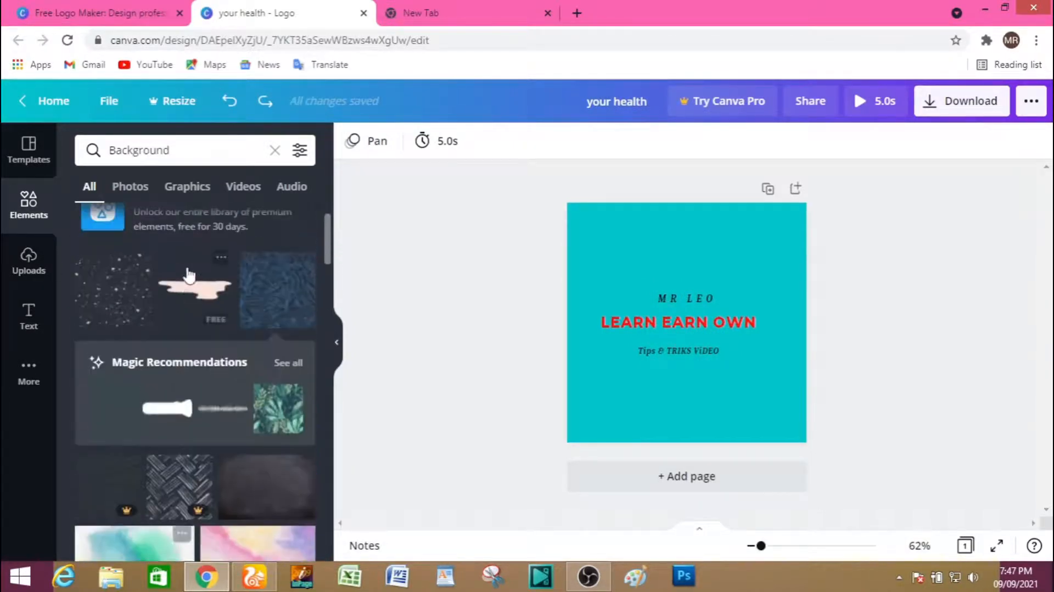
click(135, 184)
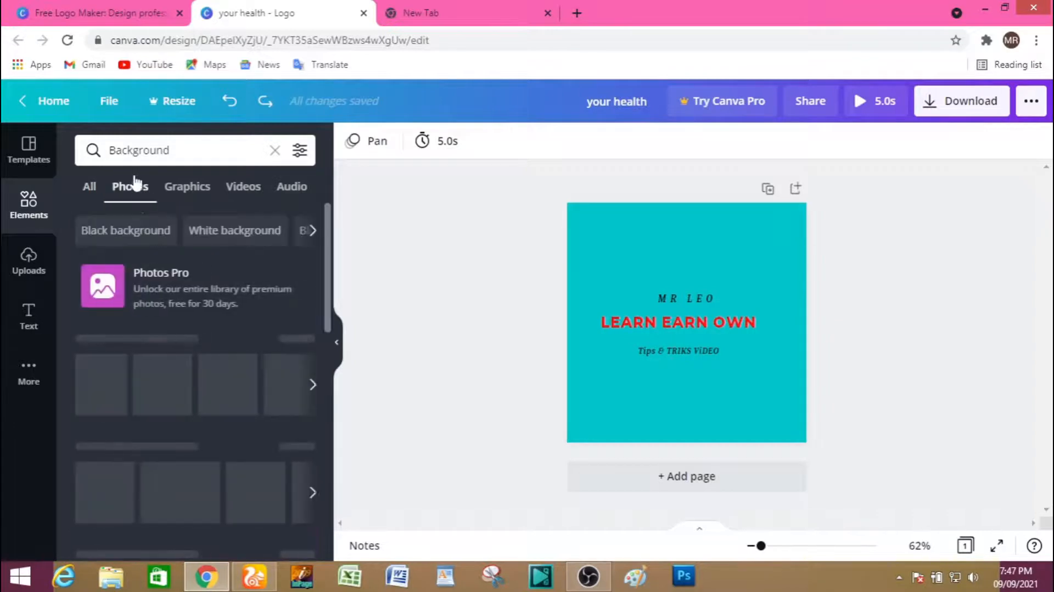
click(206, 191)
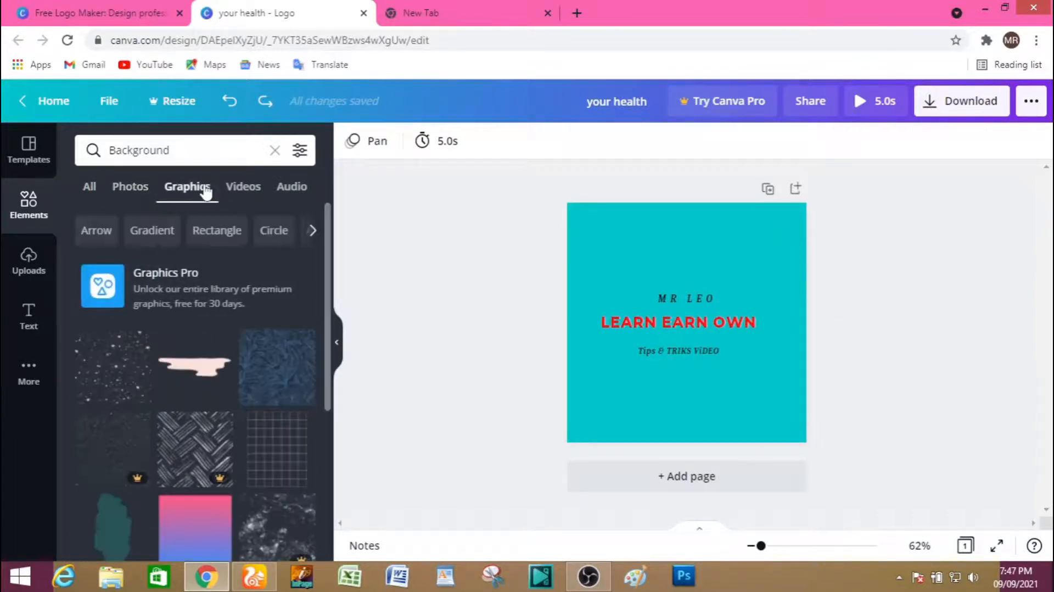
click(248, 187)
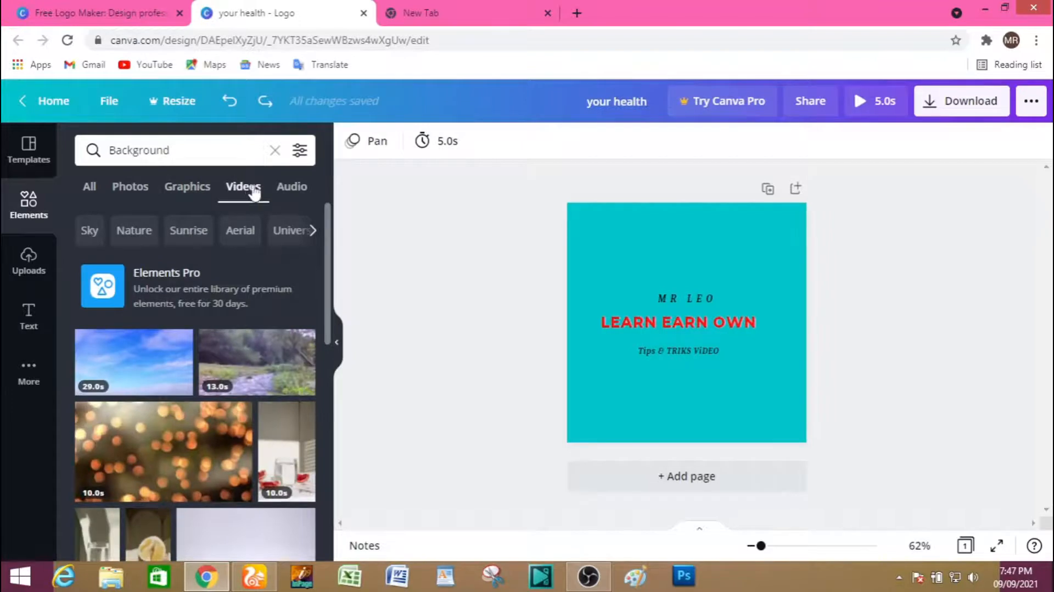
click(291, 187)
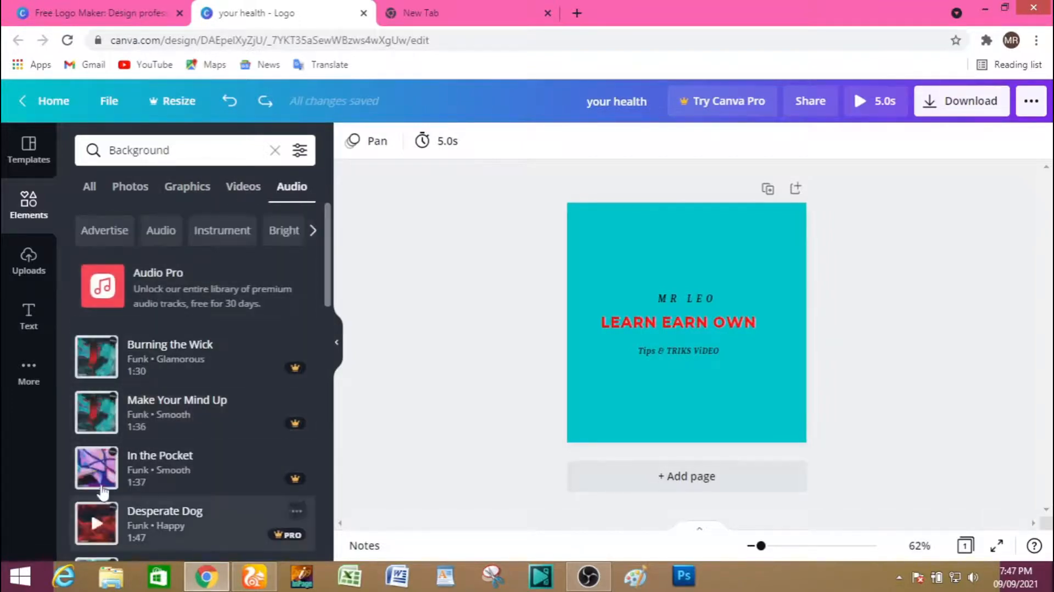
click(25, 262)
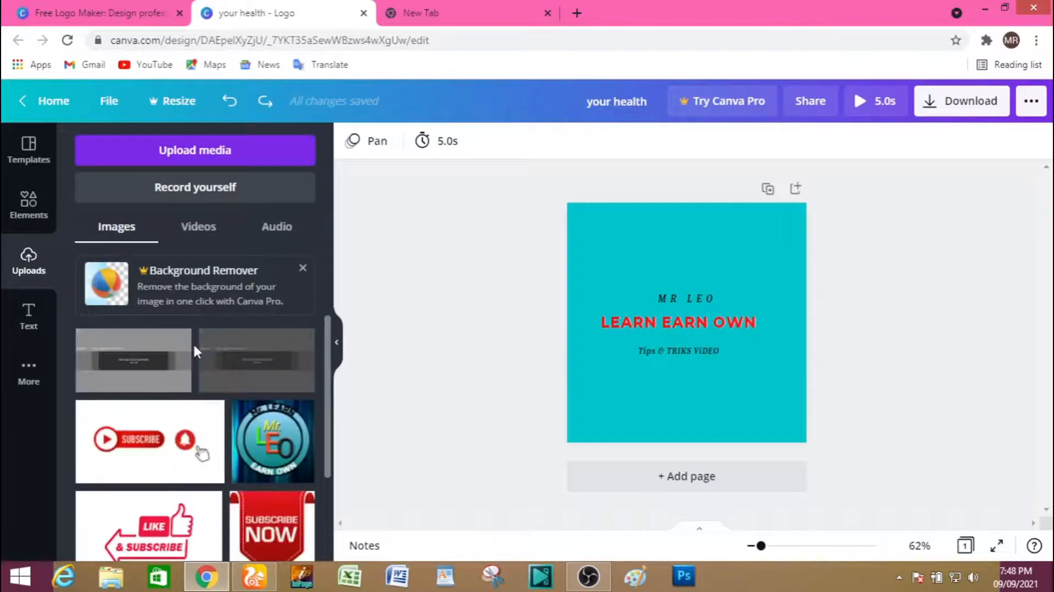
Look through the uploaded images and the ready-made text styles.
scroll(194, 342, down, 5)
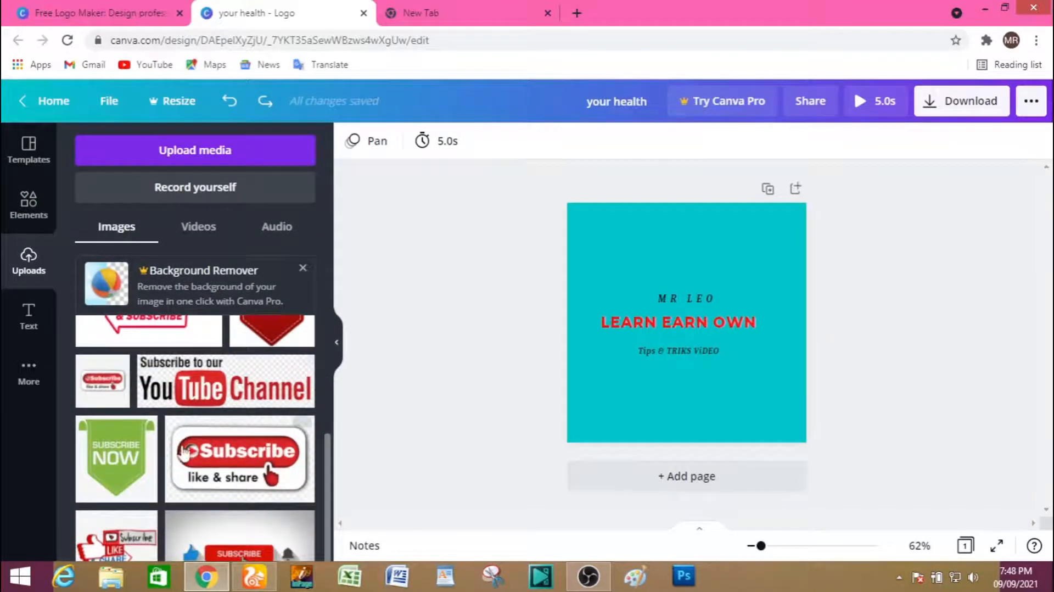
scroll(173, 455, down, 2)
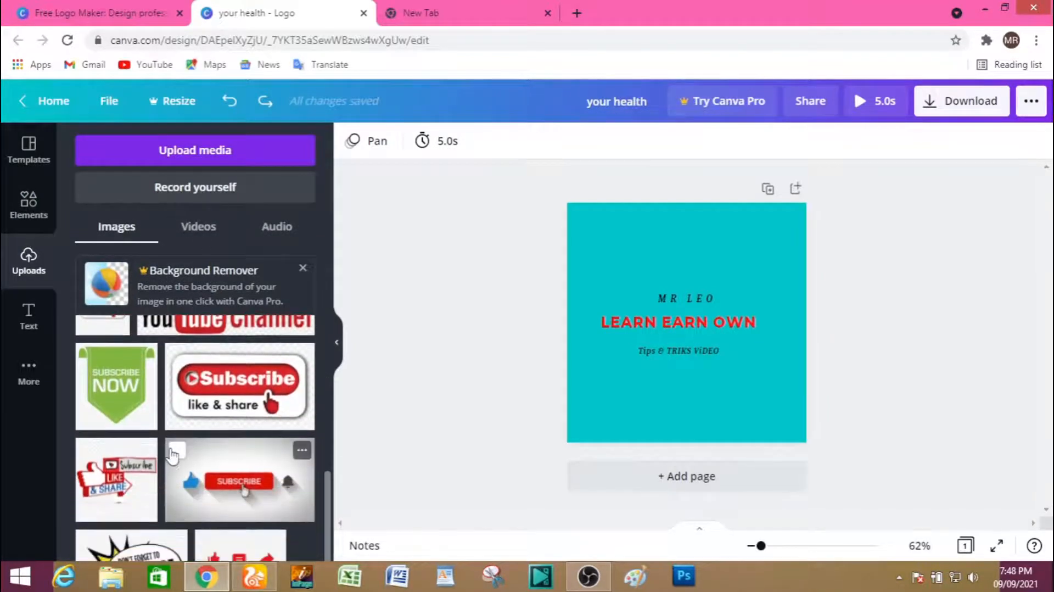
click(28, 314)
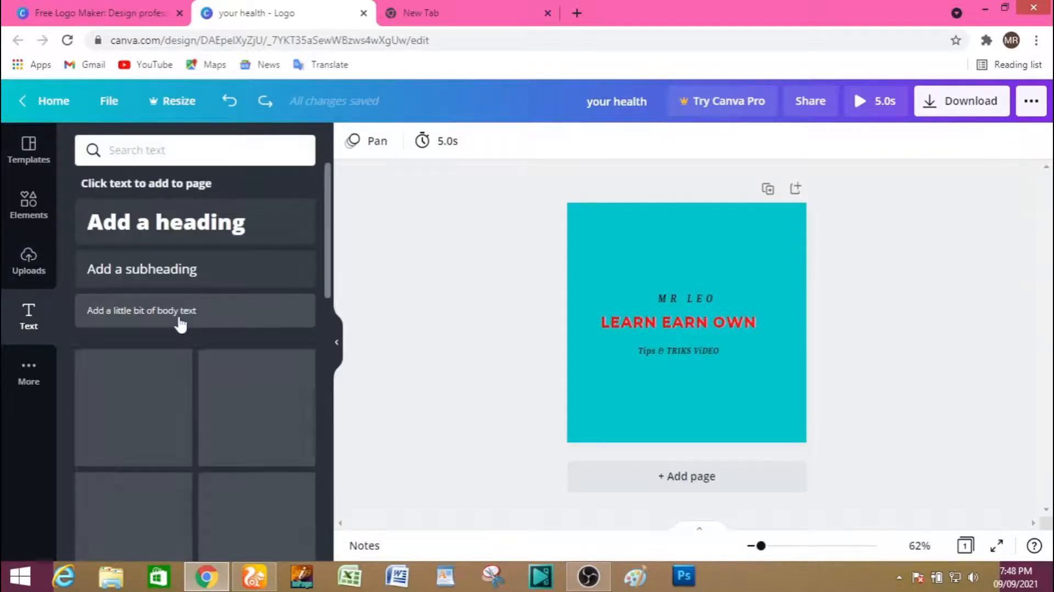
scroll(220, 372, down, 2)
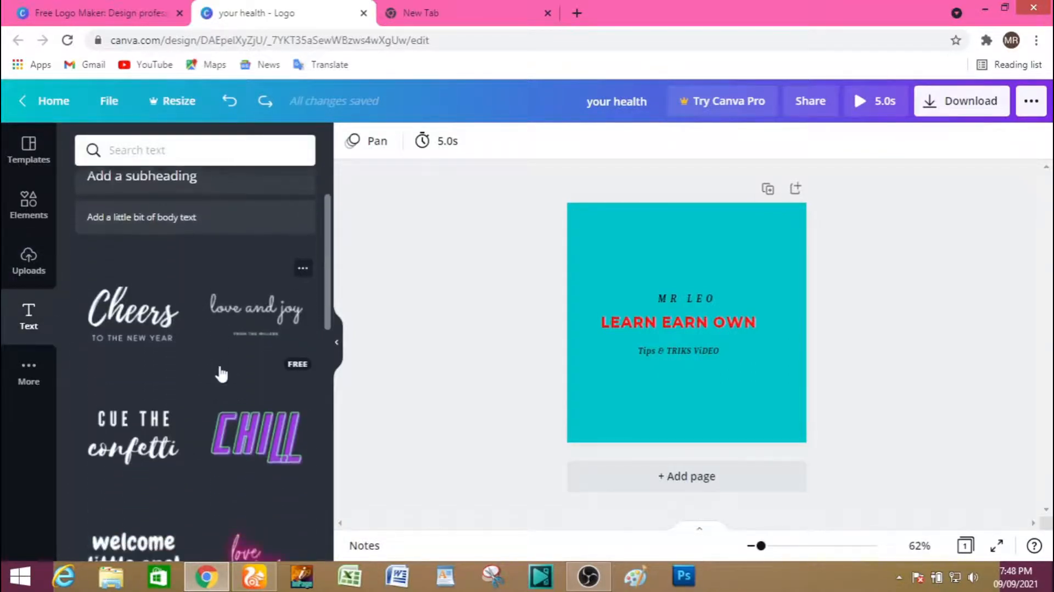
scroll(222, 374, down, 6)
scroll(221, 374, up, 8)
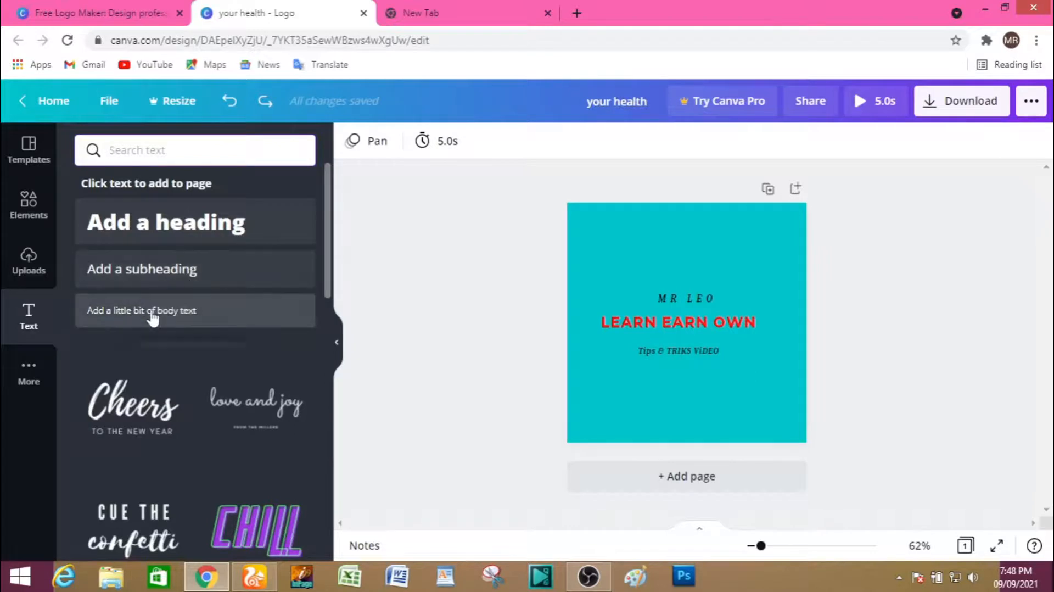
Look through the additional apps and integrations and open the Facebook integration.
click(28, 371)
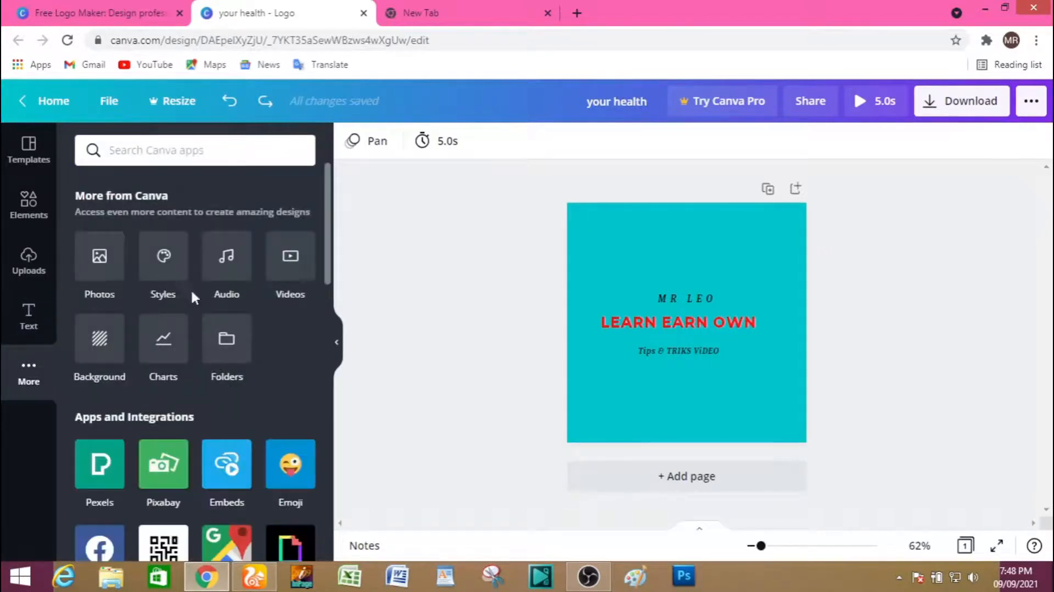
scroll(207, 308, down, 5)
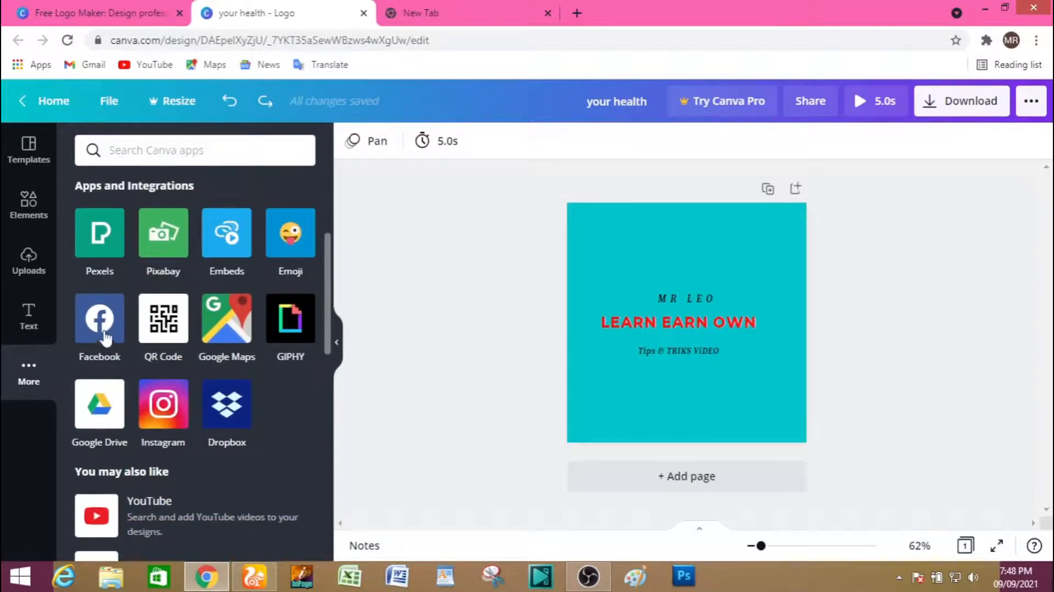
click(105, 333)
click(190, 163)
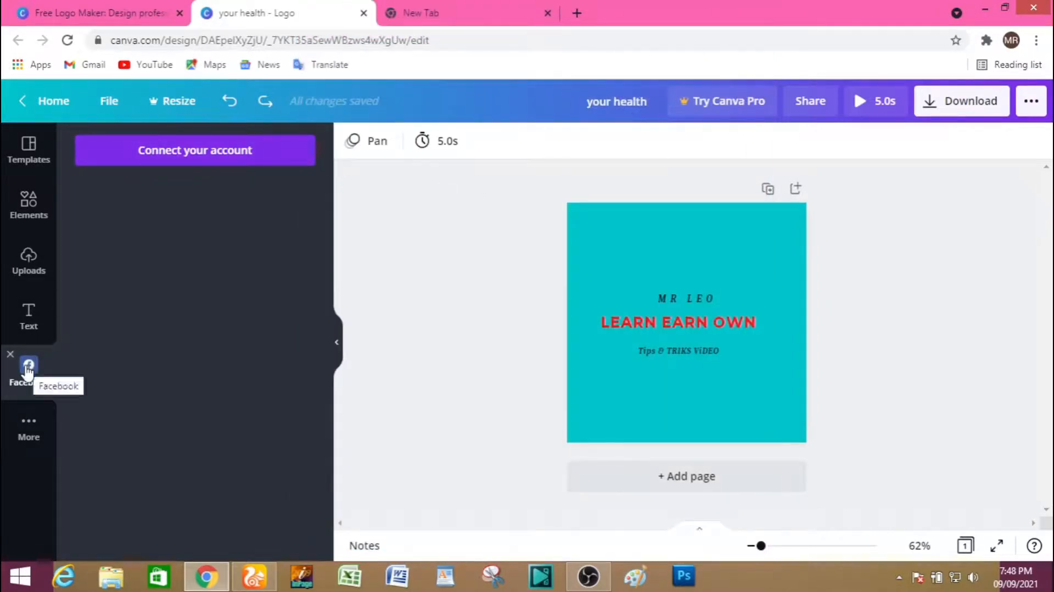
Browse all Background element results, clear that search, and look through the element categories and recently used elements.
click(33, 207)
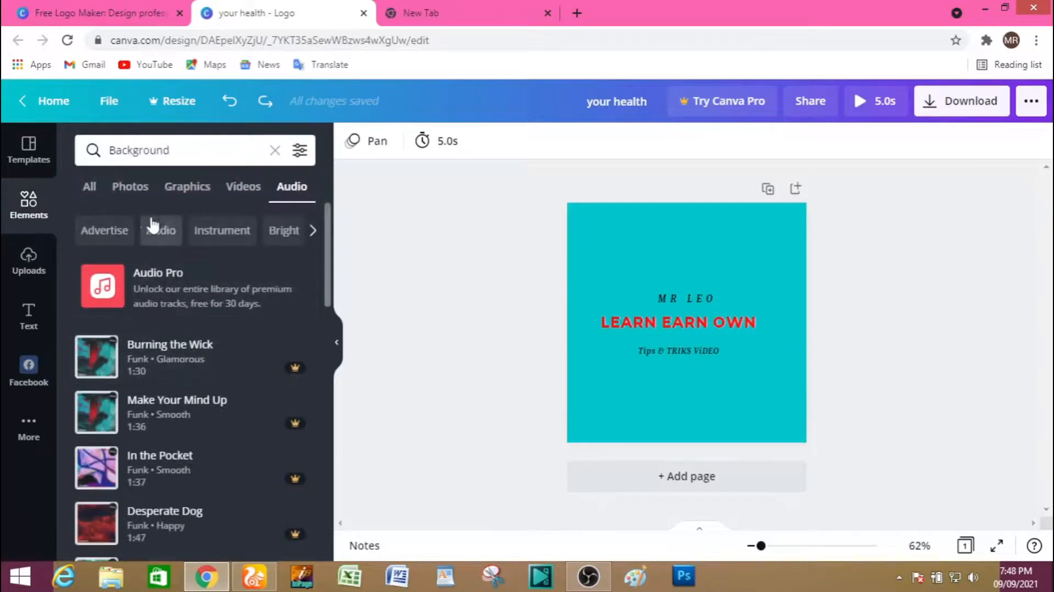
click(91, 190)
scroll(214, 310, down, 6)
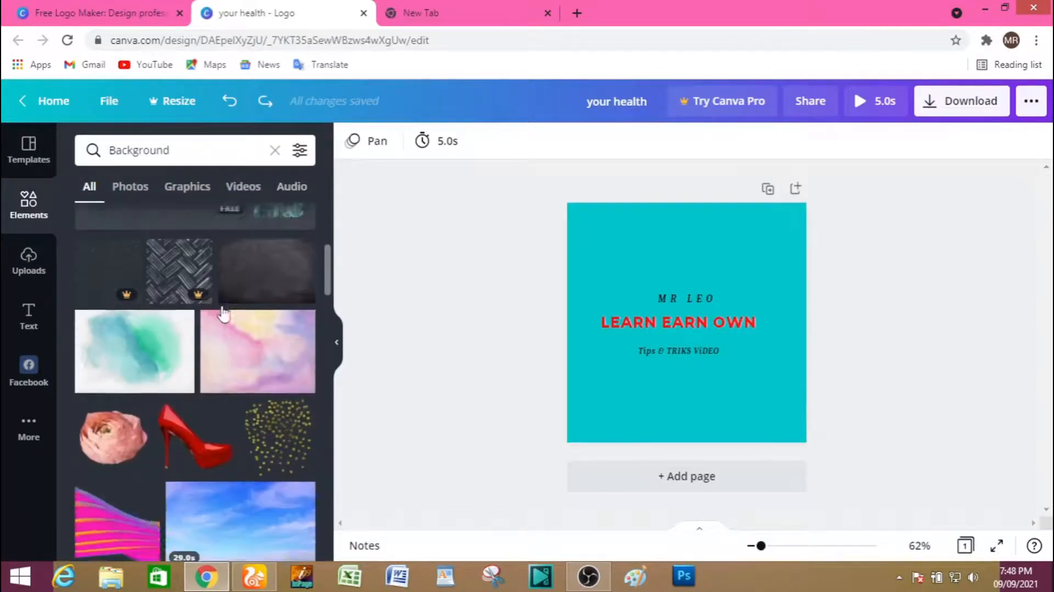
scroll(224, 314, down, 1)
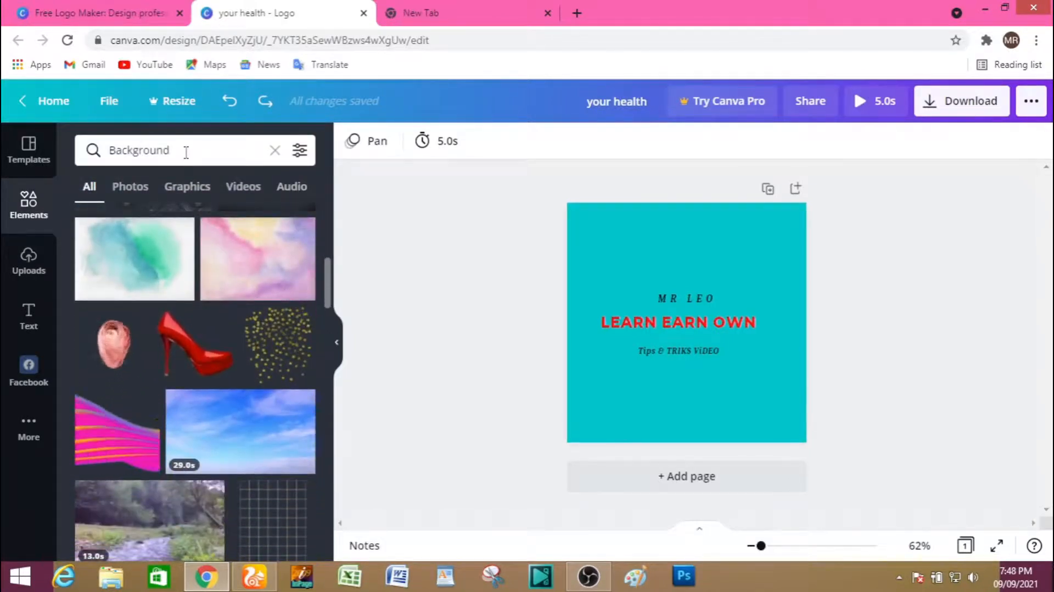
click(274, 151)
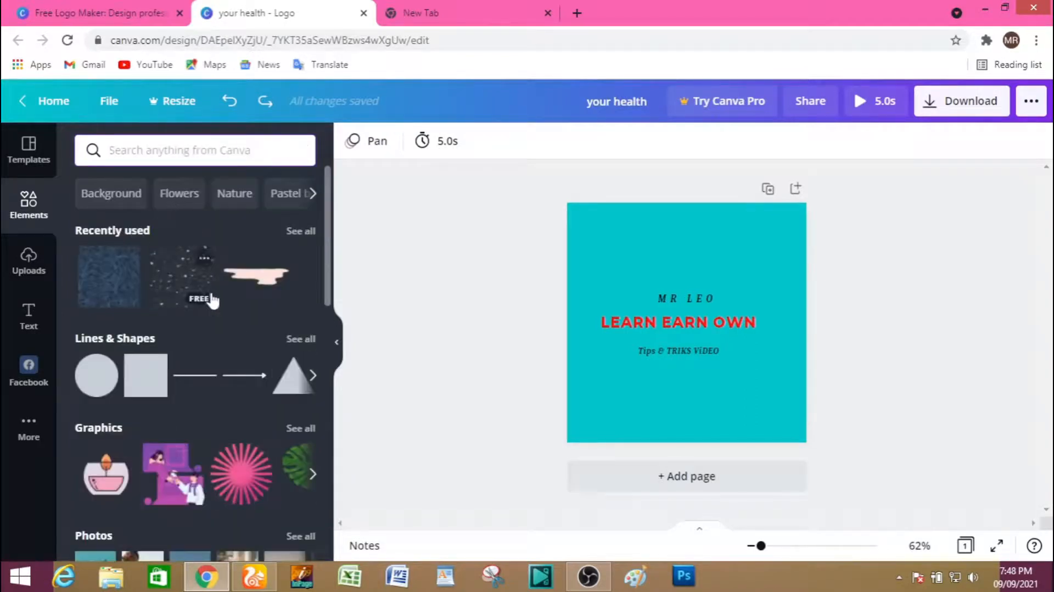
scroll(215, 302, down, 4)
scroll(216, 302, down, 10)
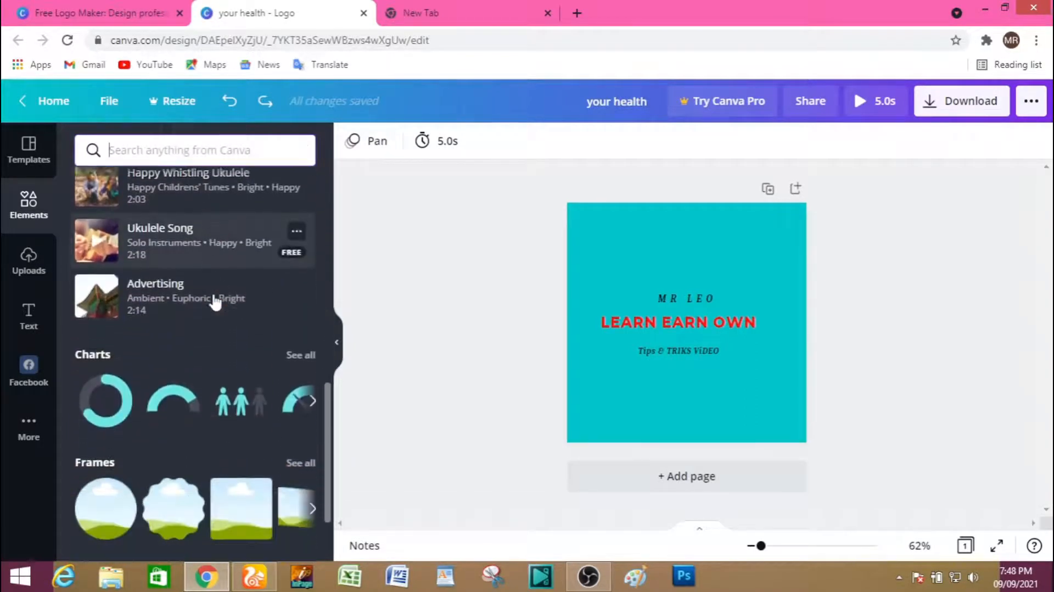
scroll(214, 302, up, 12)
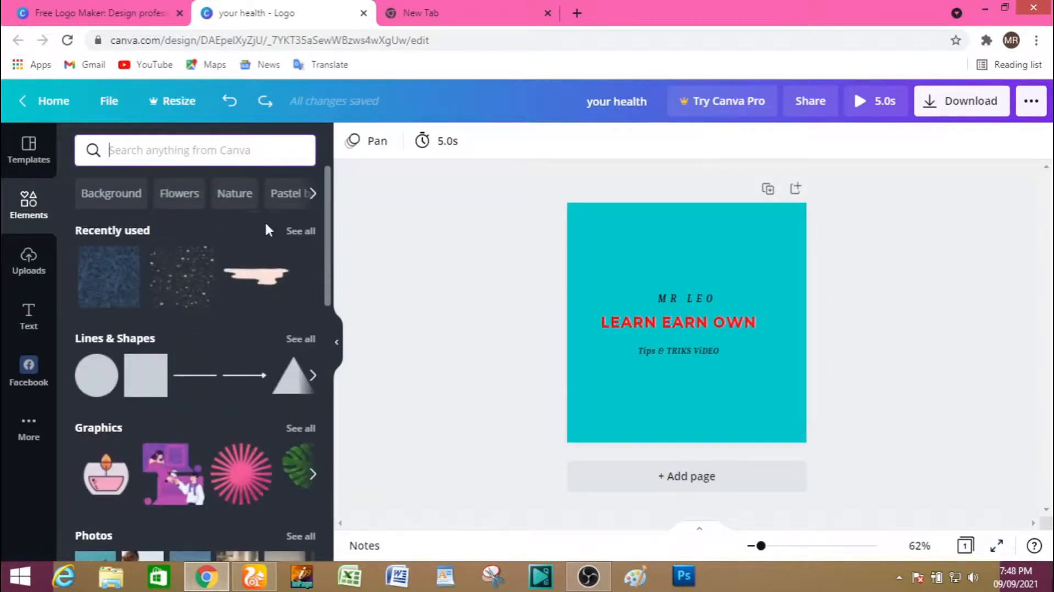
click(297, 232)
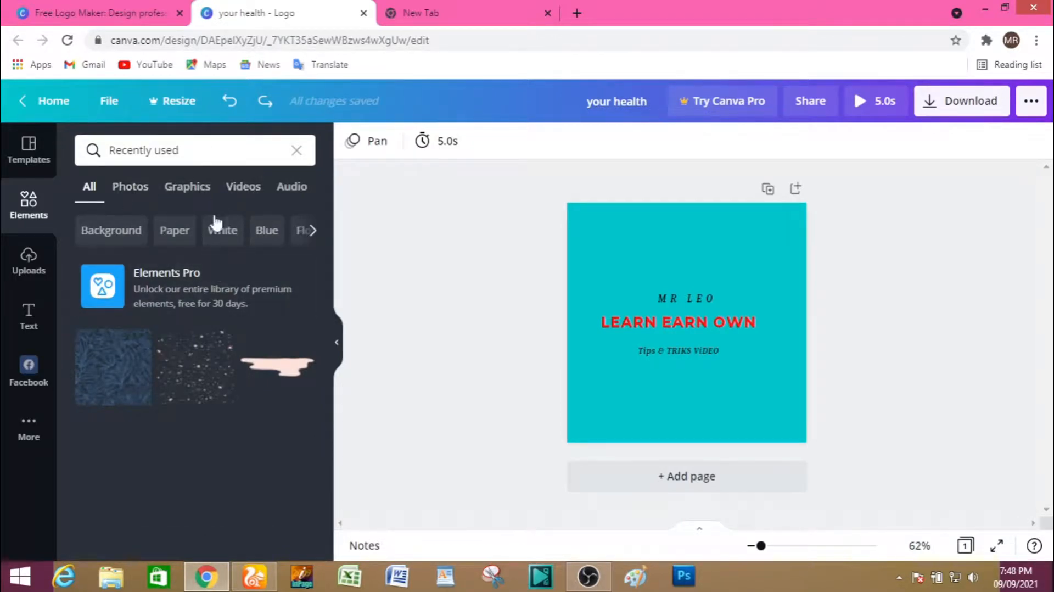
Browse the logo template categories and apply the red Reapers template from Gaming Logo to the design.
click(33, 169)
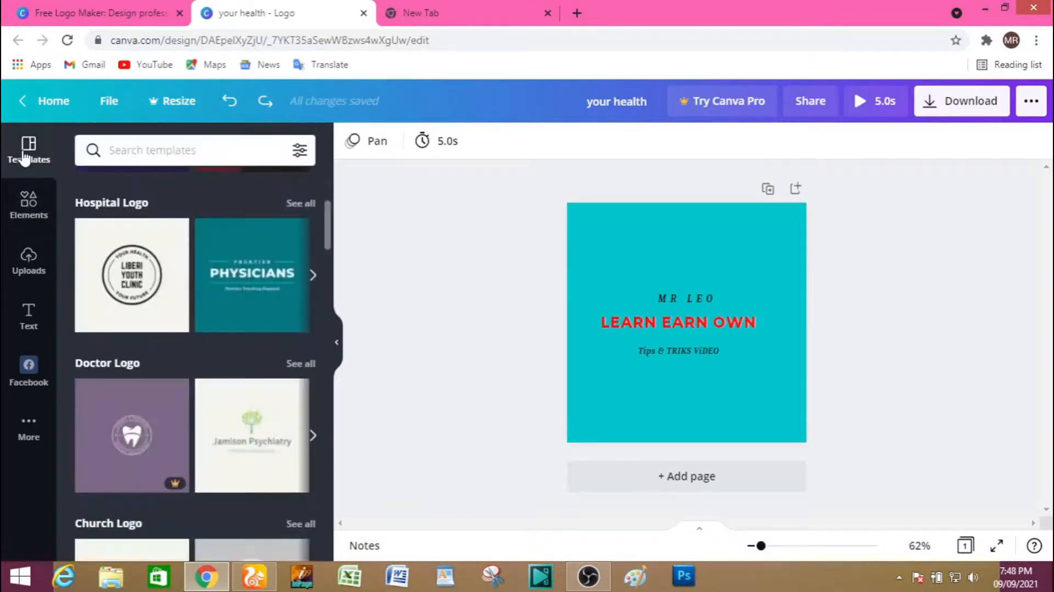
scroll(192, 280, down, 5)
scroll(192, 280, down, 7)
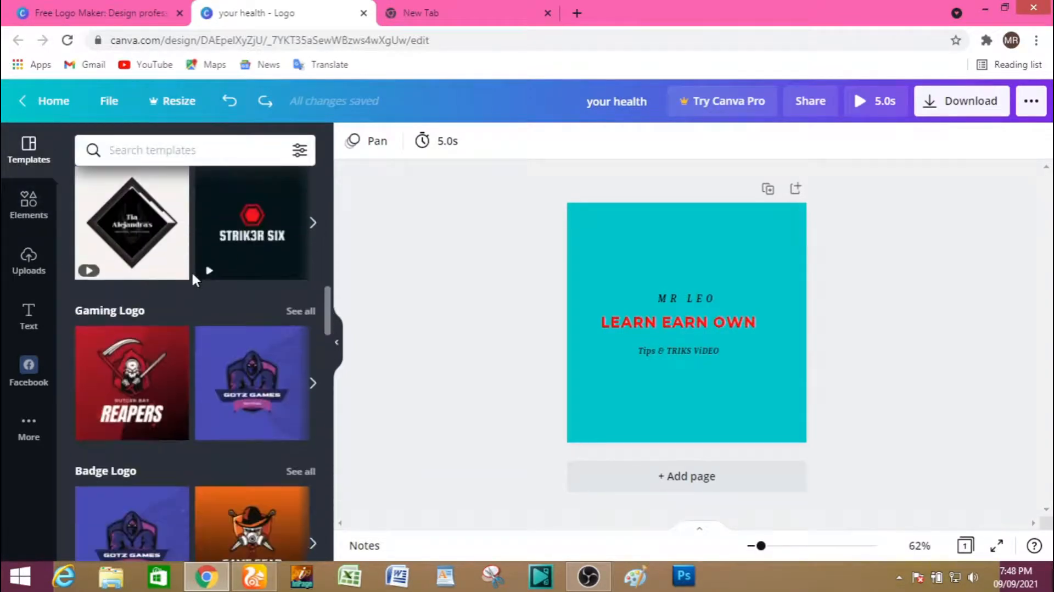
scroll(159, 418, down, 4)
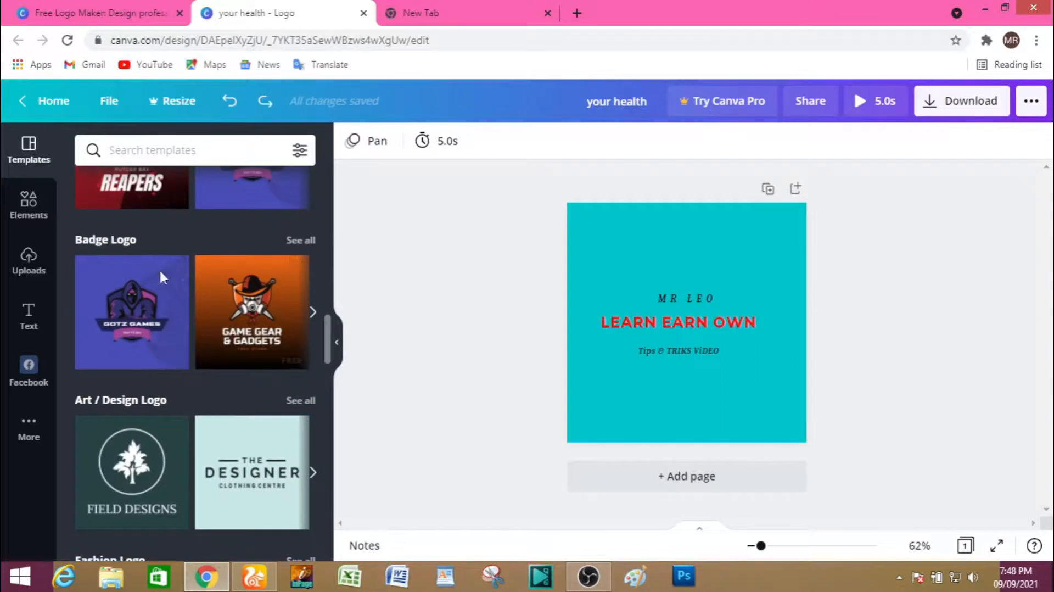
scroll(177, 278, up, 3)
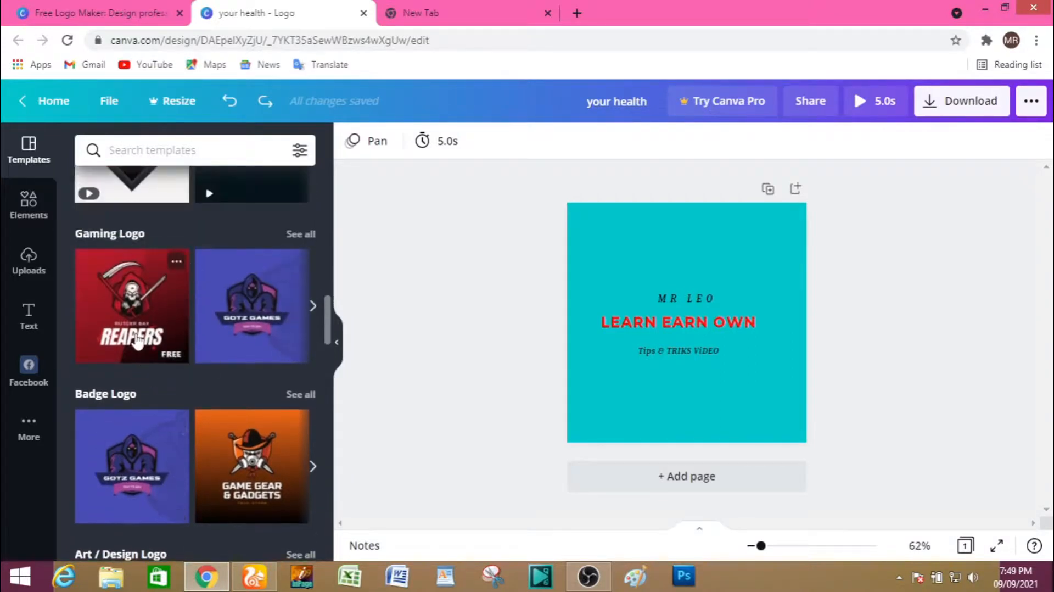
click(127, 310)
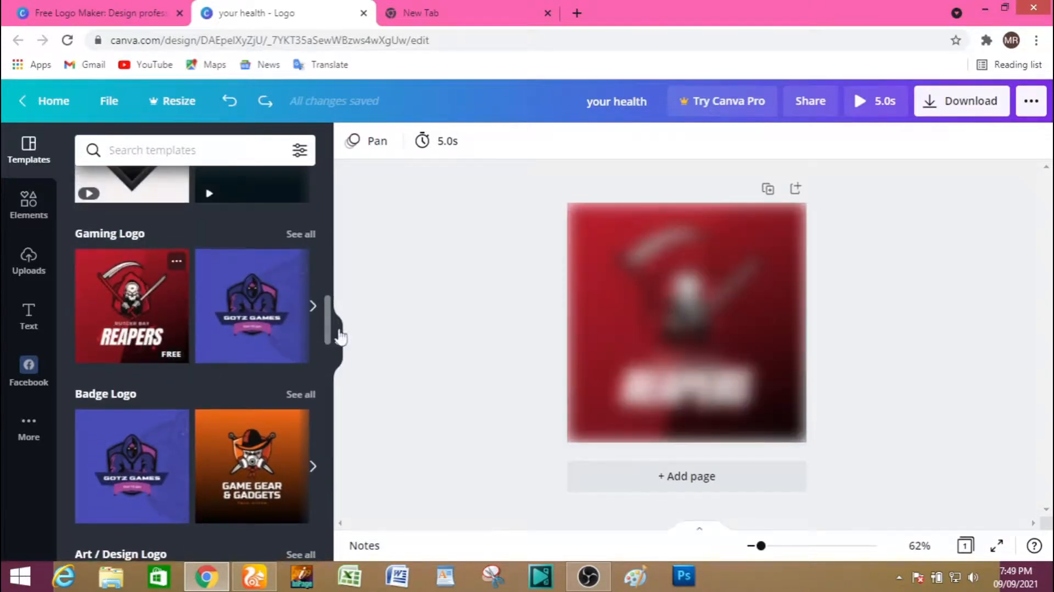
Reduce the LEARN EARN OWN text to font size 43 and move MR LEO slightly up above it.
click(679, 356)
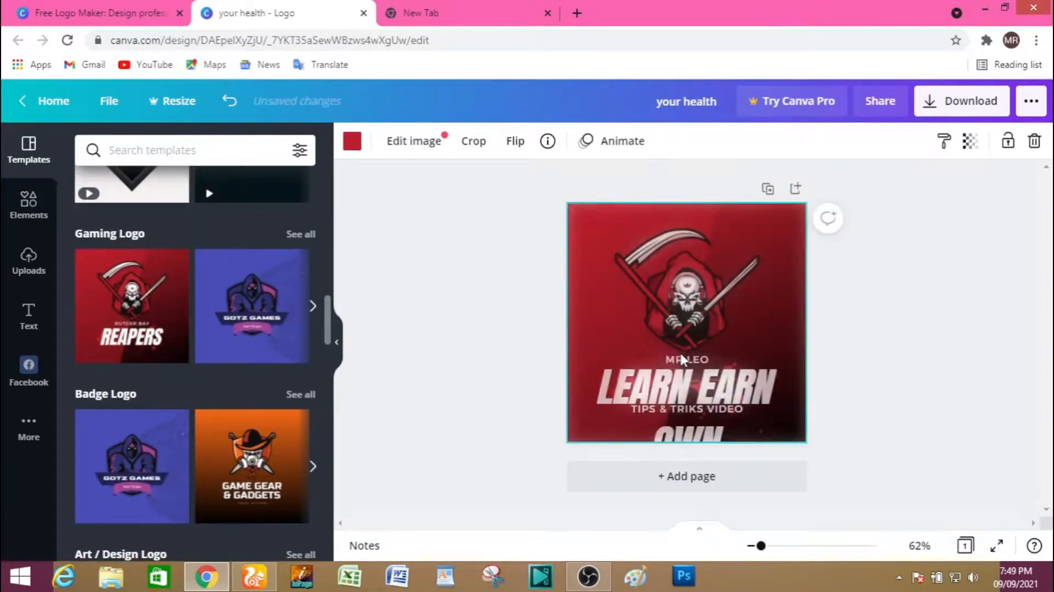
click(709, 391)
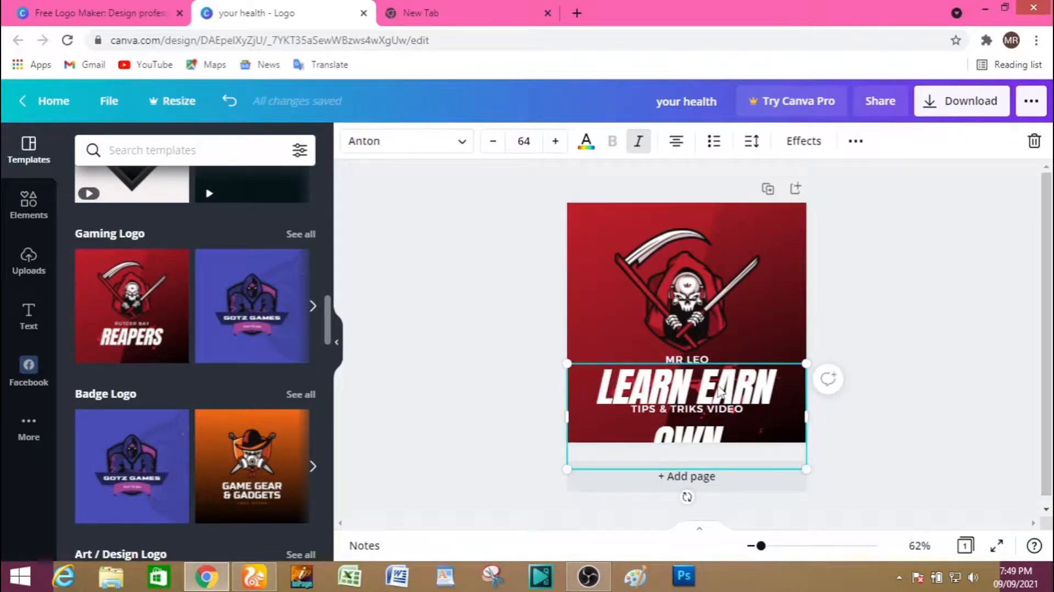
scroll(720, 392, down, 1)
click(707, 429)
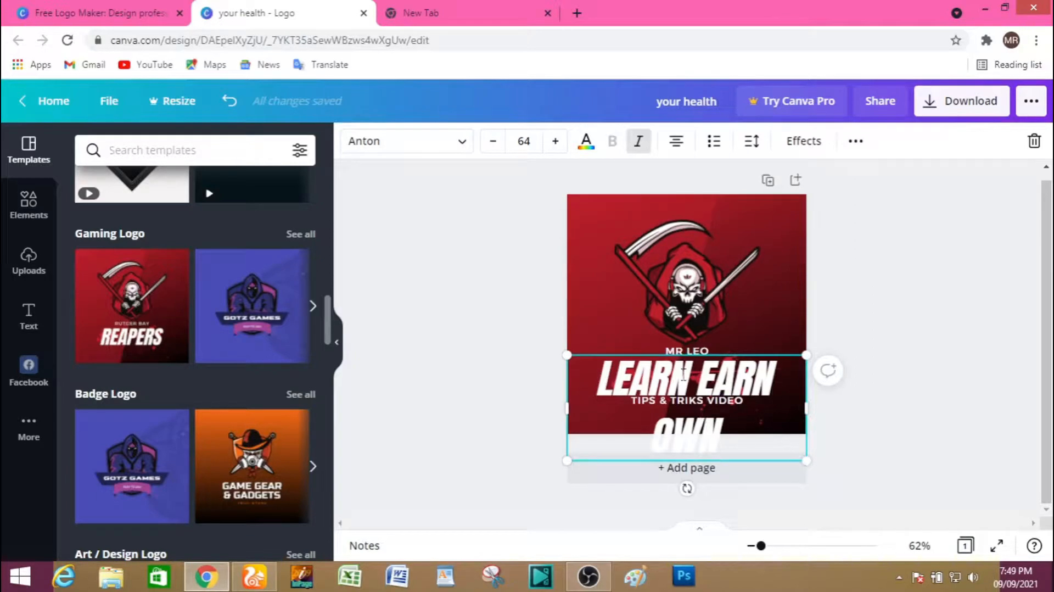
double_click(609, 376)
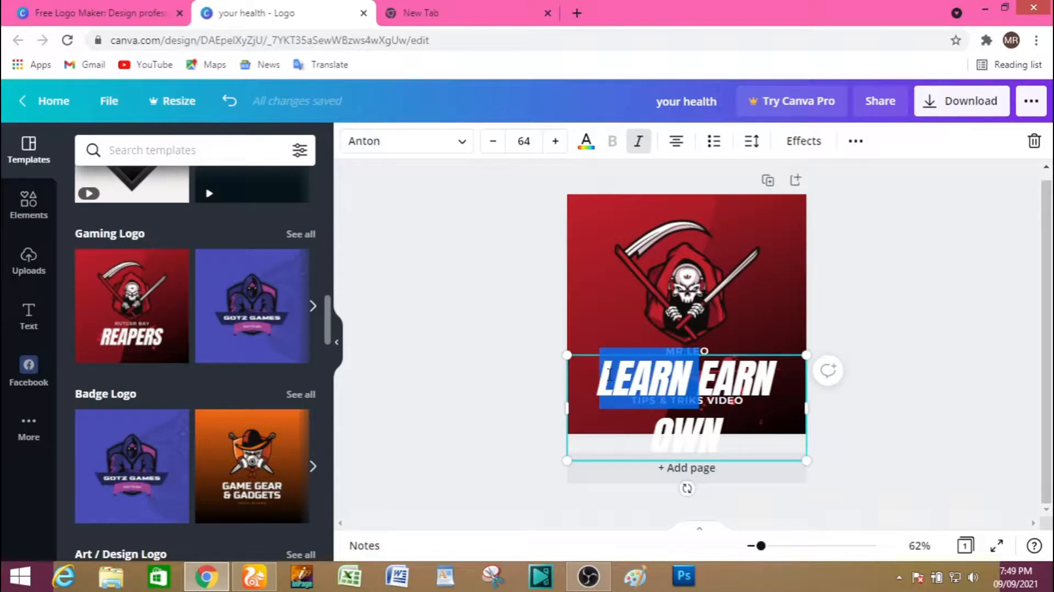
triple_click(609, 376)
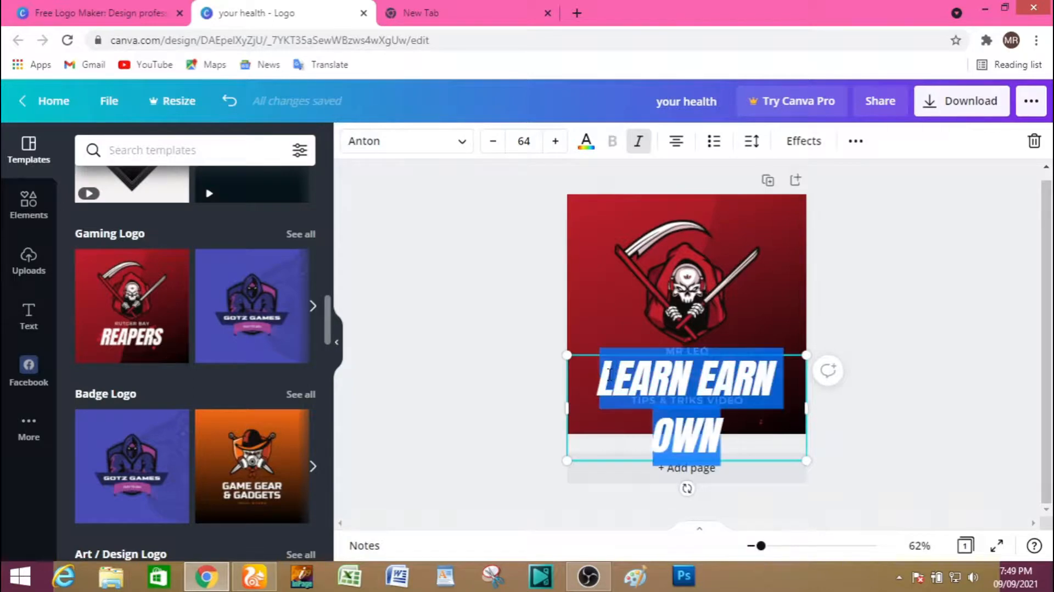
click(494, 142)
click(494, 142)
click(495, 142)
click(494, 142)
click(494, 142)
click(494, 142)
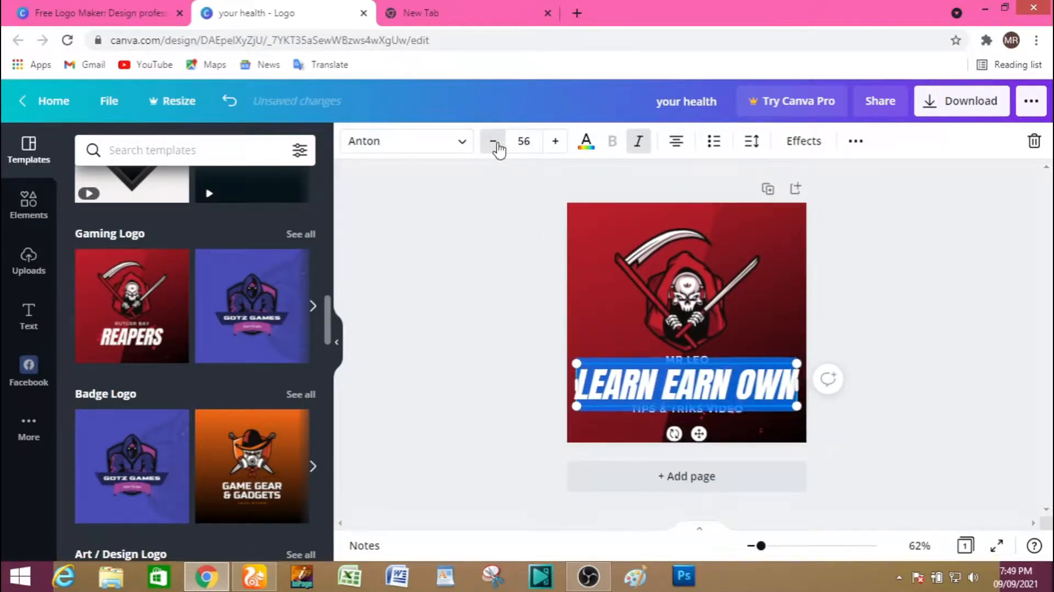
click(495, 142)
click(494, 142)
click(495, 144)
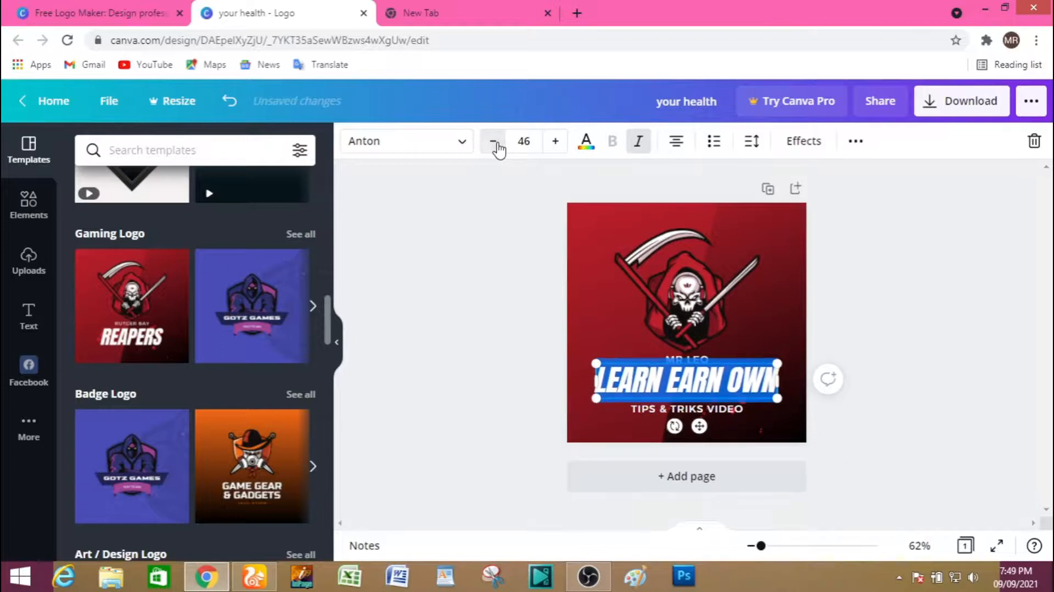
click(495, 143)
click(494, 142)
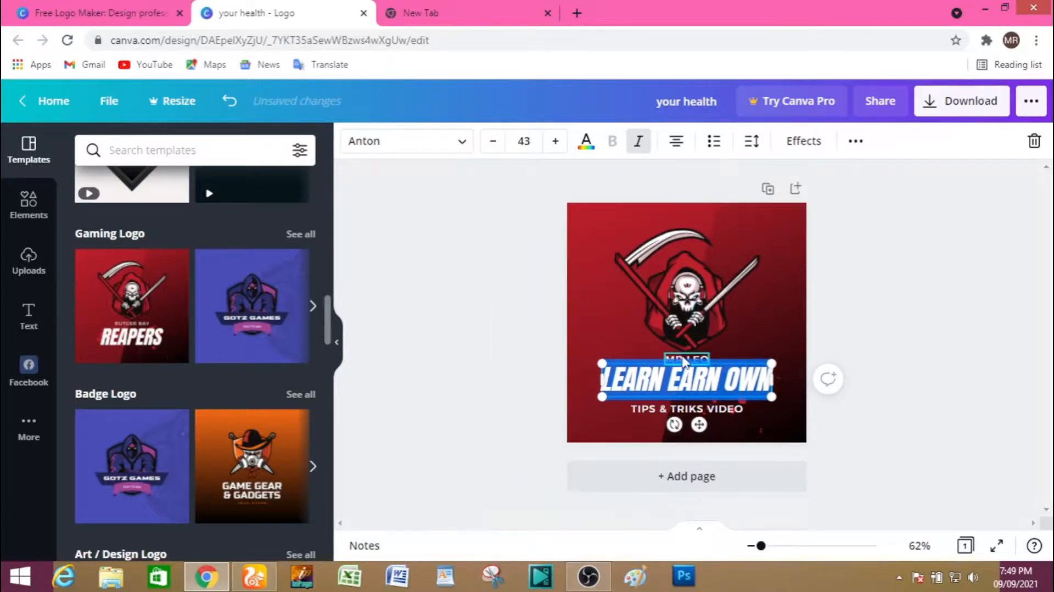
drag(687, 359, 684, 348)
Delete the TIPS & TRIKS VIDEO text from the line below LEARN EARN OWN, leaving its text box in place.
click(695, 410)
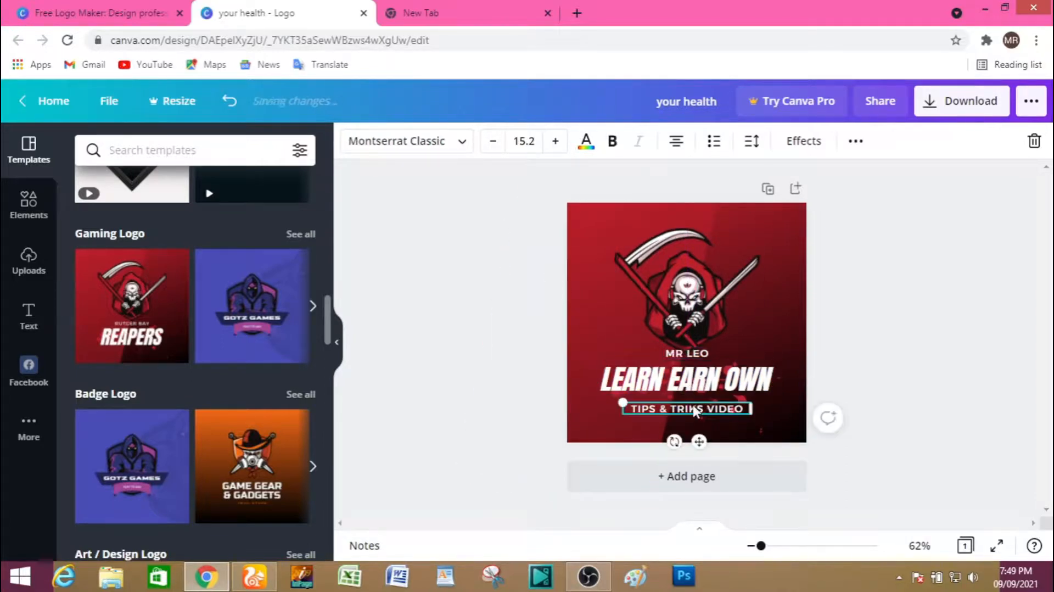
double_click(695, 410)
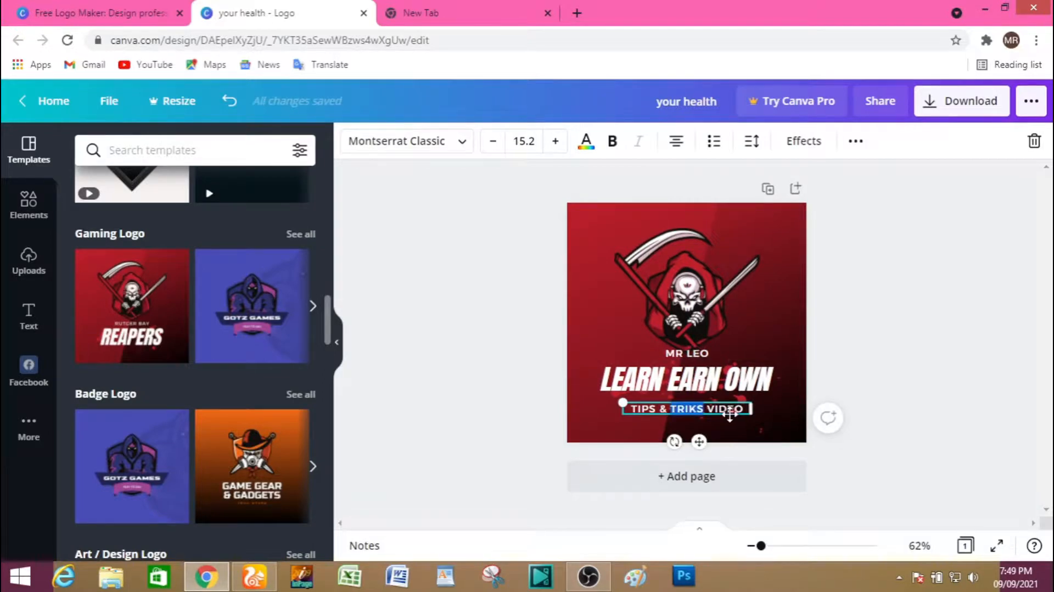
key(ctrl+a)
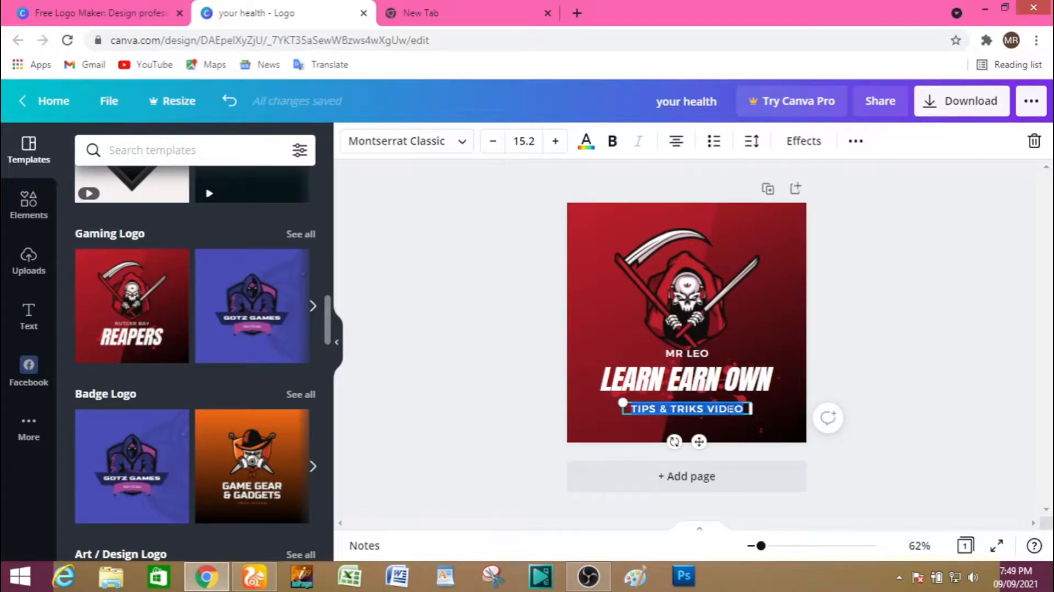
key(ctrl+f)
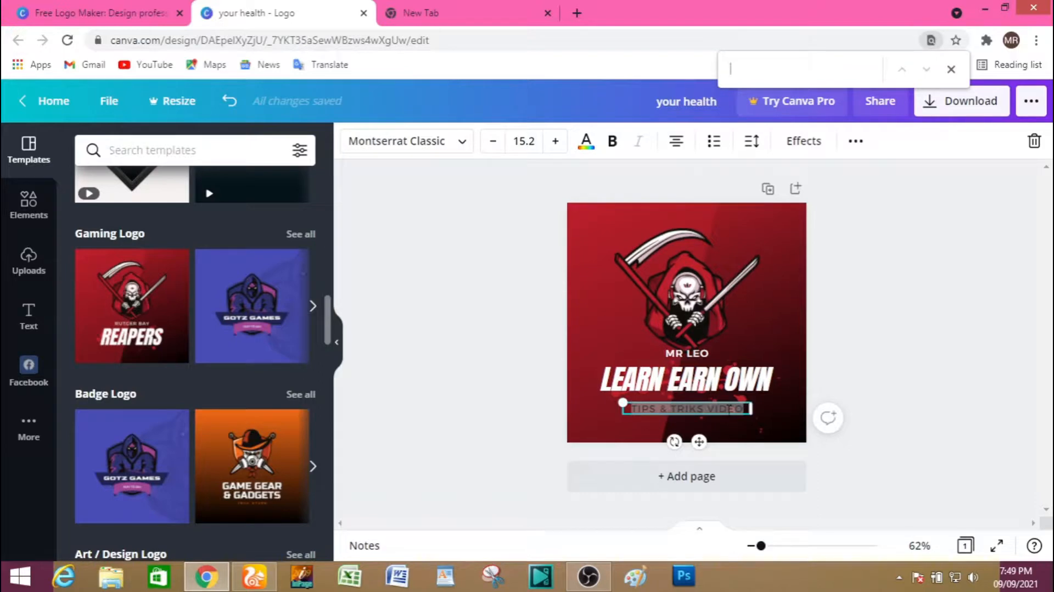
click(729, 409)
key(BackSpace)
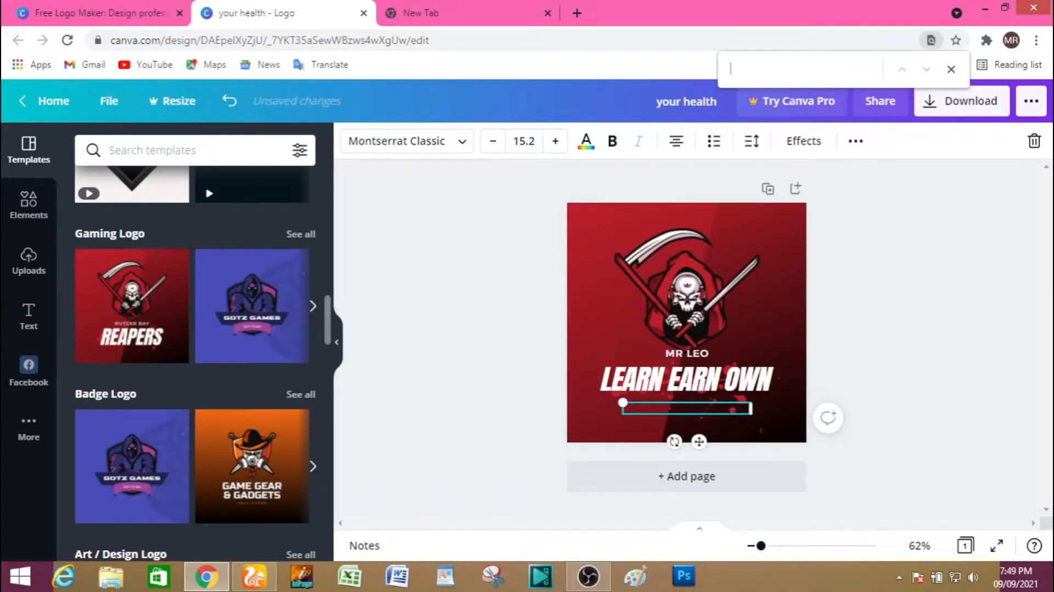
key(ctrl+k)
key(ctrl+s)
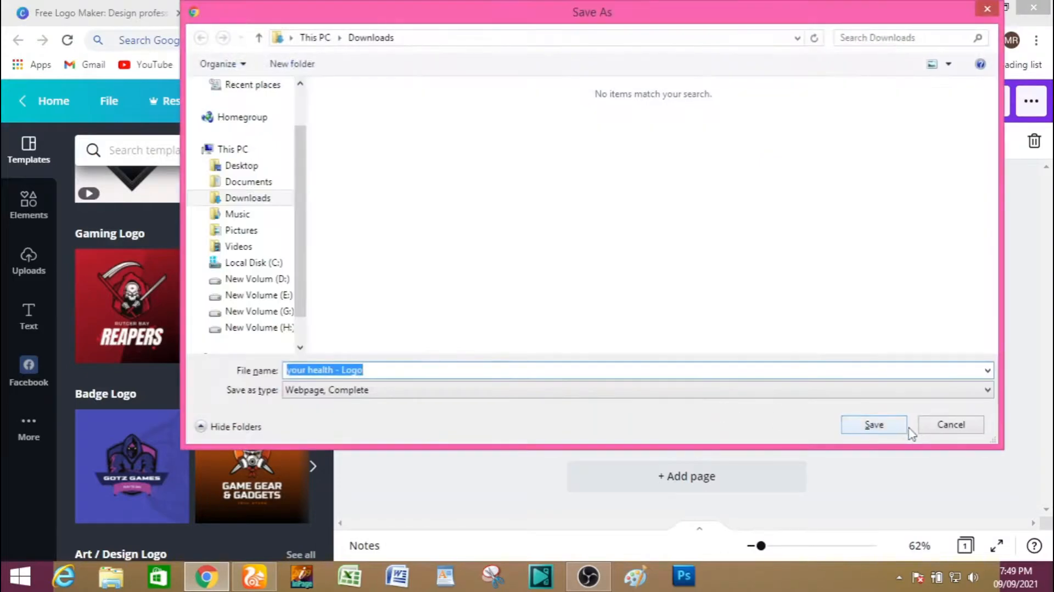
click(942, 427)
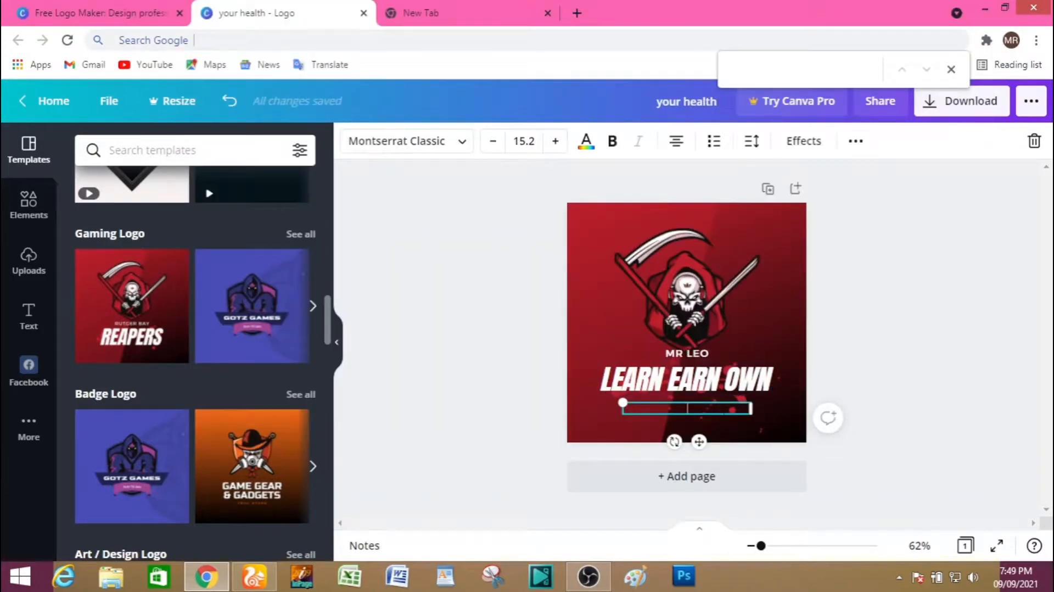
Enter GAMES & TRICKS in the empty text box below LEARN EARN OWN.
text(GAMES & TRICKS)
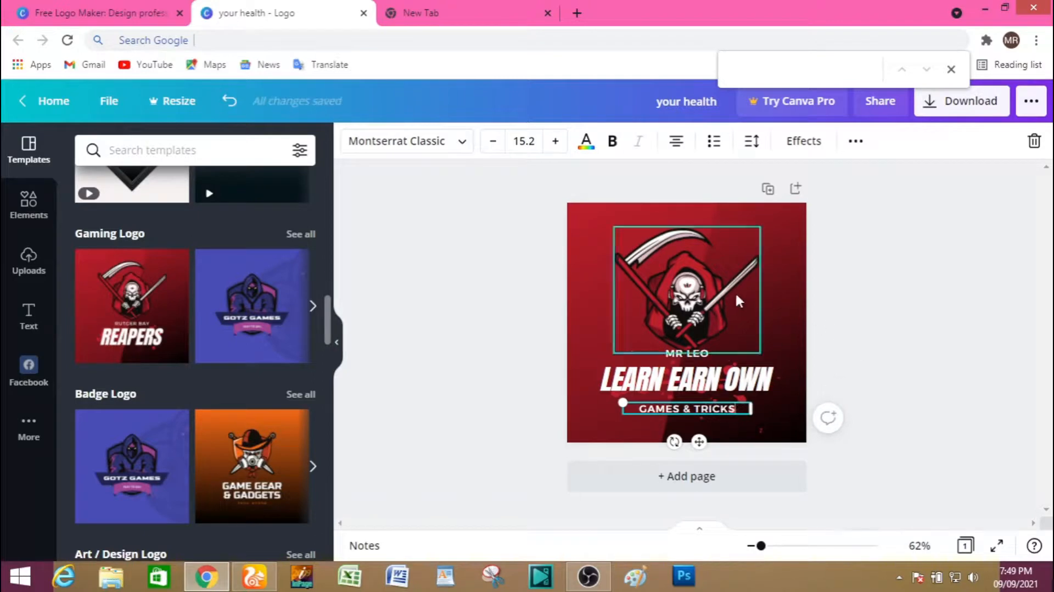
click(696, 318)
Enlarge the MR LEO text to font size 25.2 and move it slightly up, centred above LEARN EARN OWN.
click(681, 354)
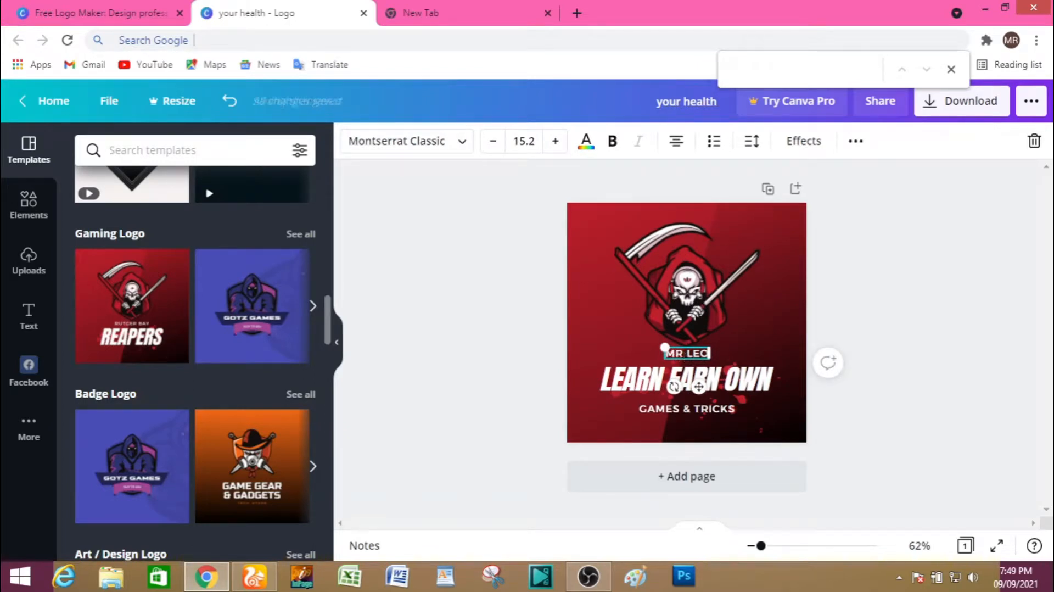
double_click(686, 355)
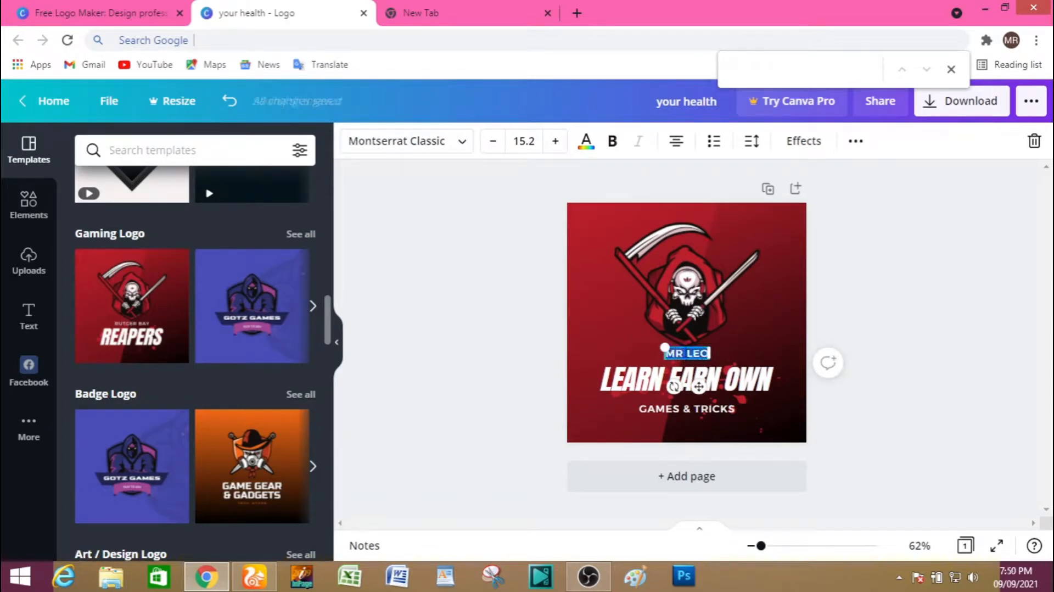
triple_click(553, 141)
triple_click(554, 142)
triple_click(554, 141)
click(553, 142)
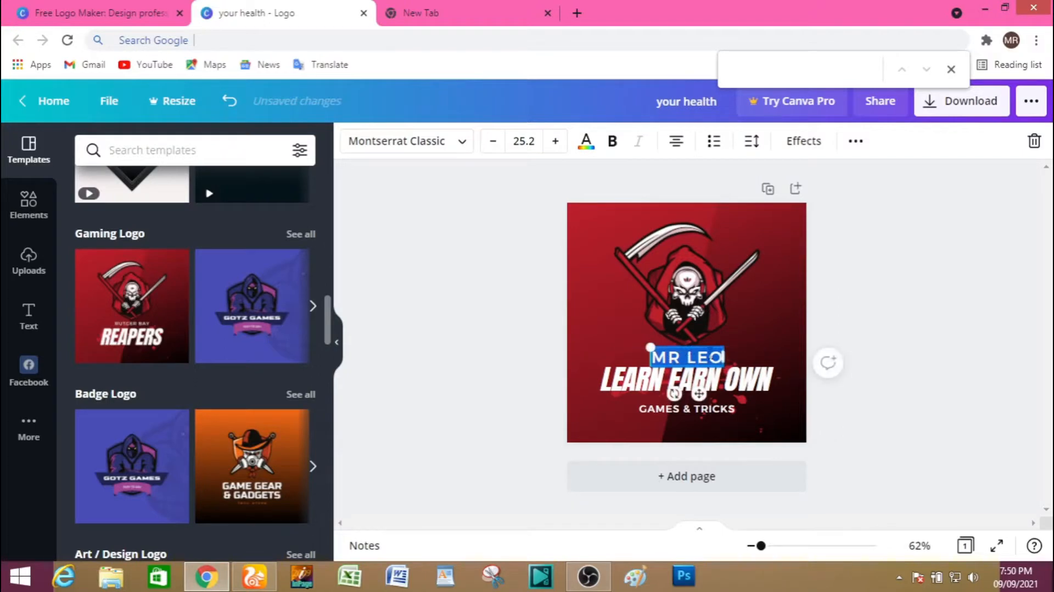
click(743, 335)
drag(700, 356, 699, 345)
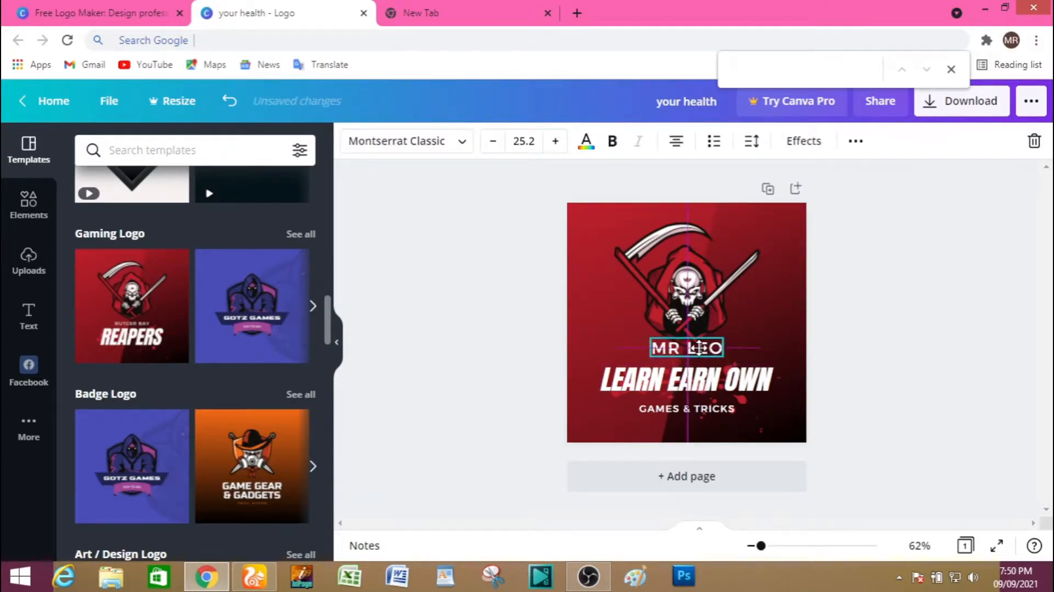
Enlarge the GAMES & TRICKS text to font size 20.2 so that it fits on one line.
click(691, 413)
click(556, 141)
click(556, 141)
click(556, 141)
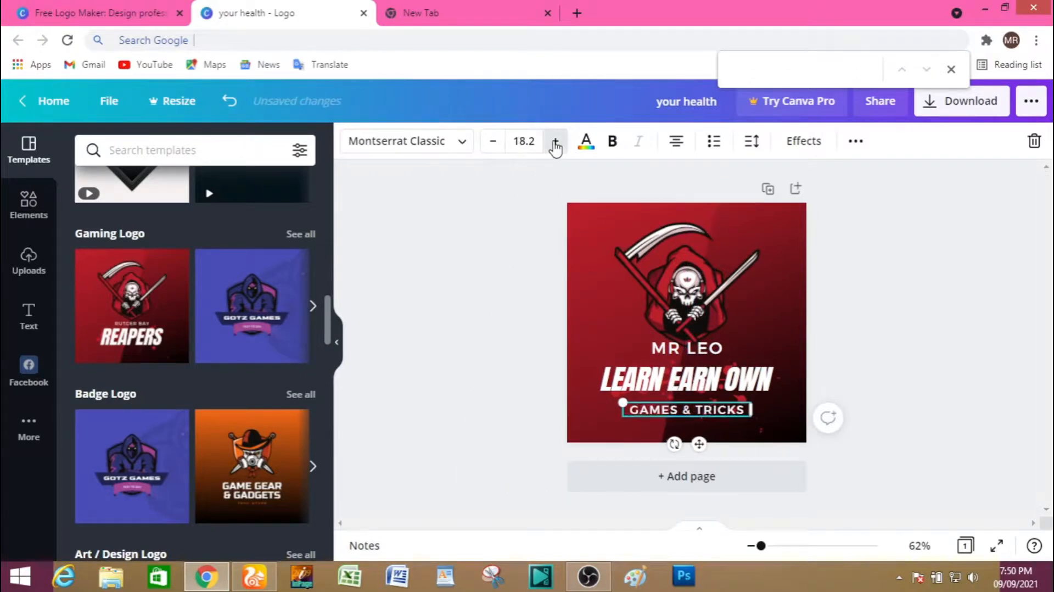
click(556, 141)
click(556, 141)
click(555, 141)
click(555, 141)
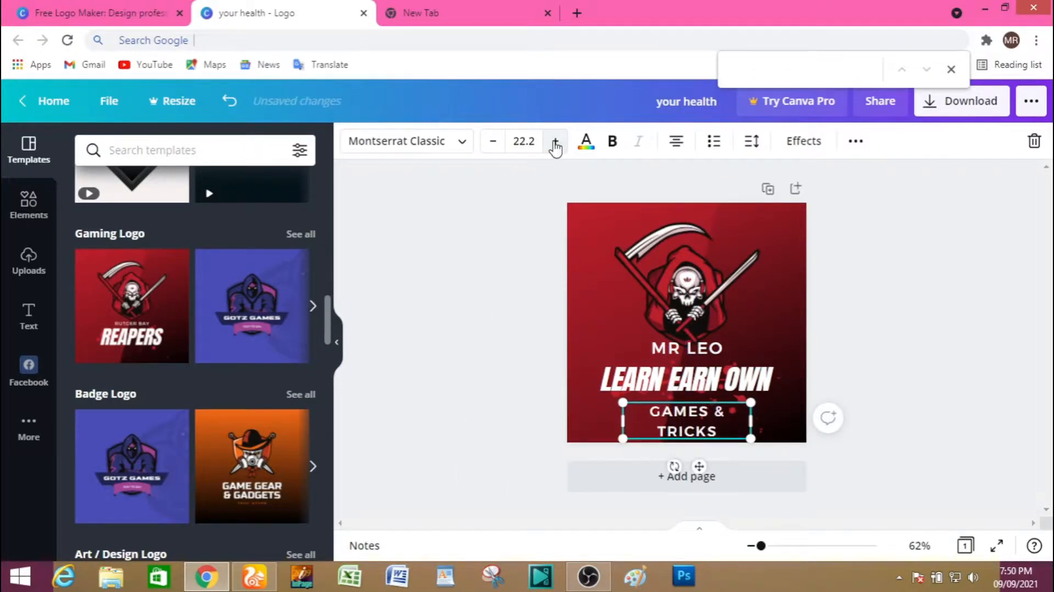
click(497, 143)
click(497, 143)
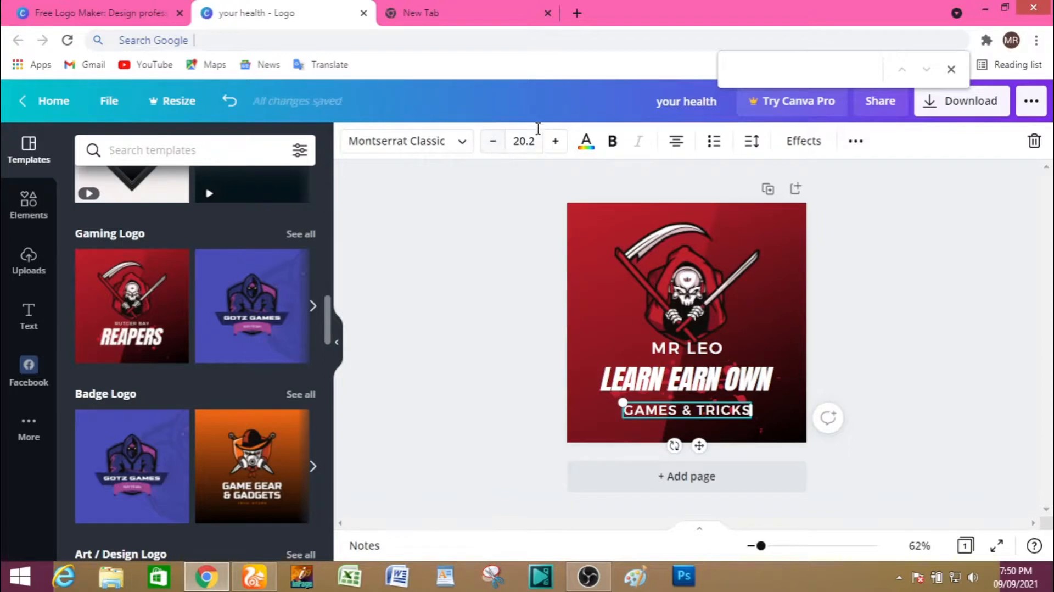
Try red as the colour of the GAMES & TRICKS text and set it back to white.
click(586, 141)
click(98, 407)
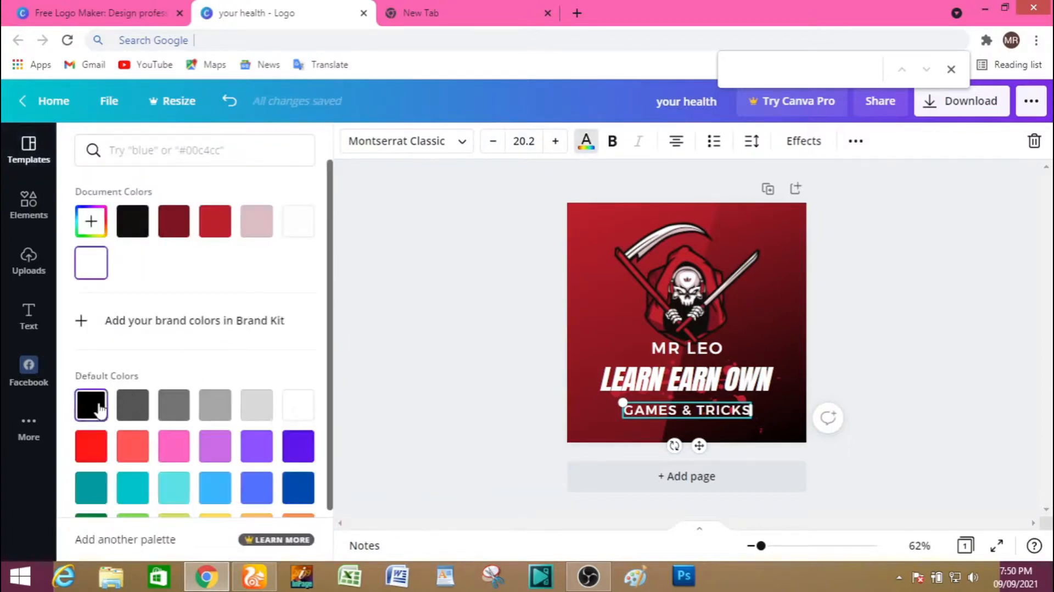
click(89, 450)
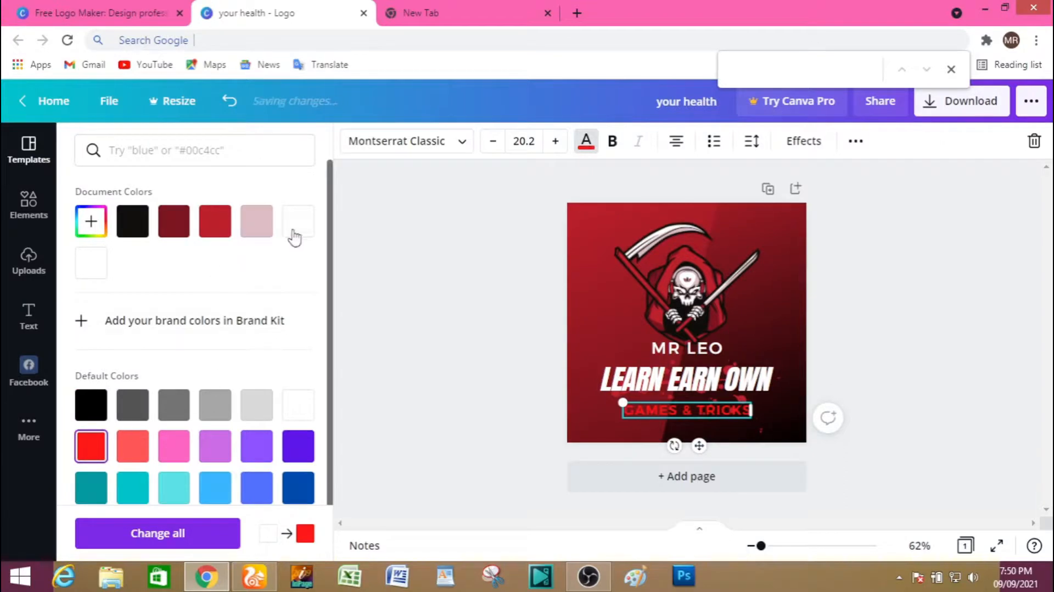
click(313, 226)
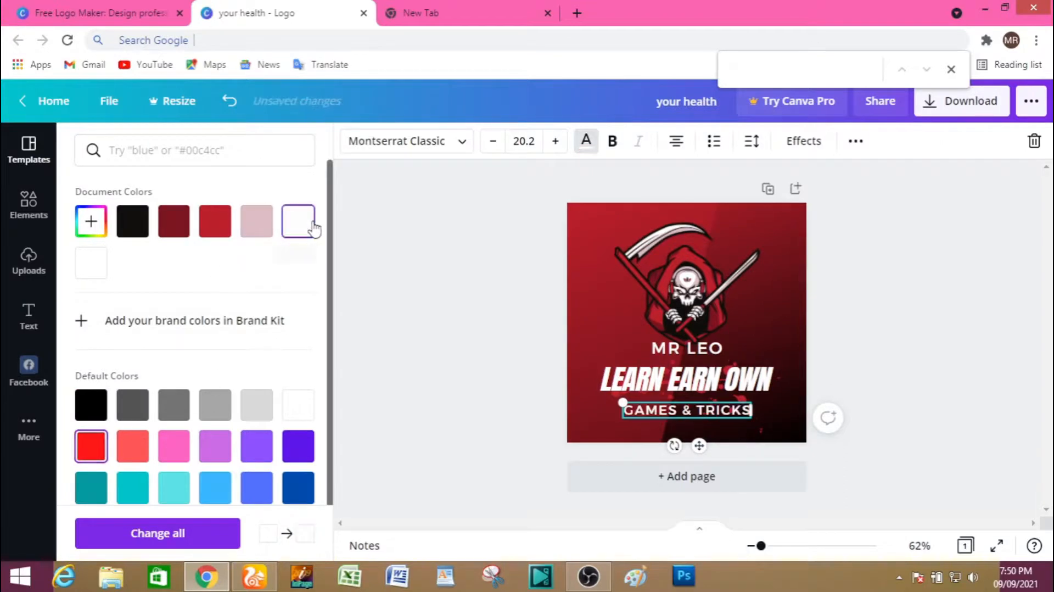
Try the Shadow and Lift effects on the LEARN EARN OWN text and apply the Glitch effect.
click(656, 380)
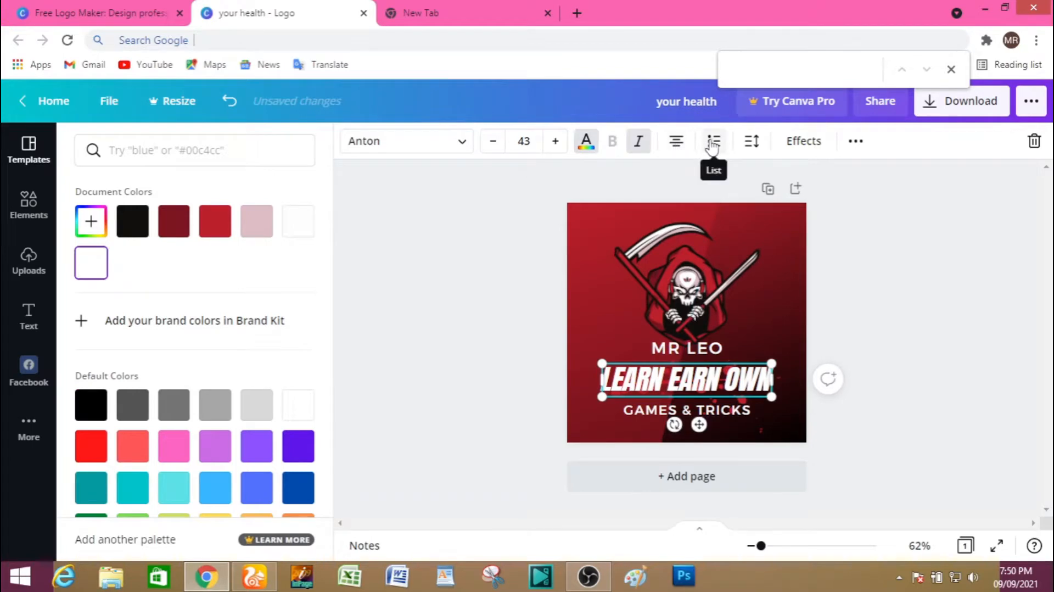
click(816, 145)
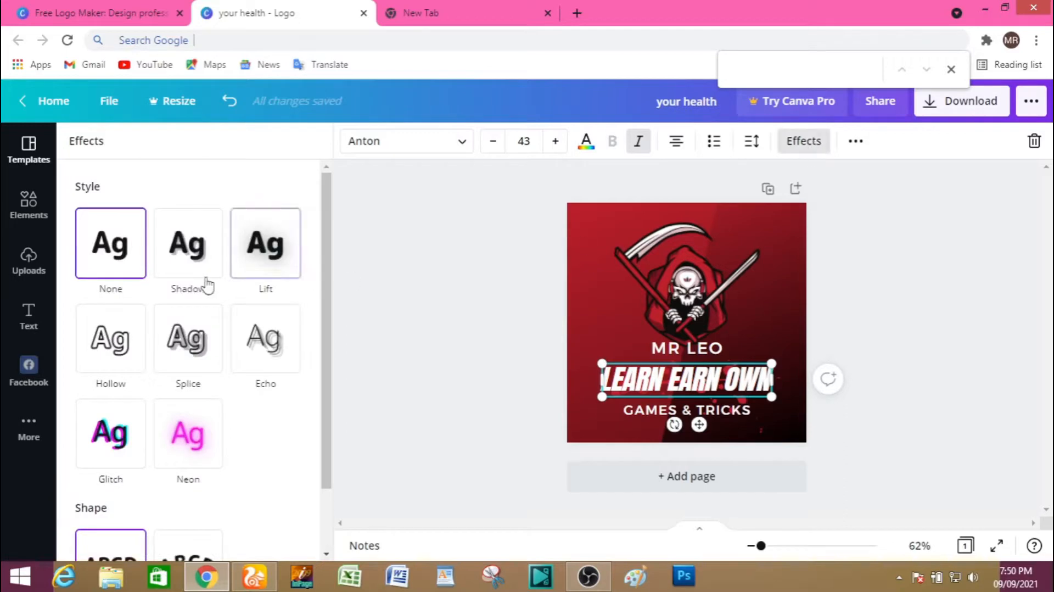
click(189, 258)
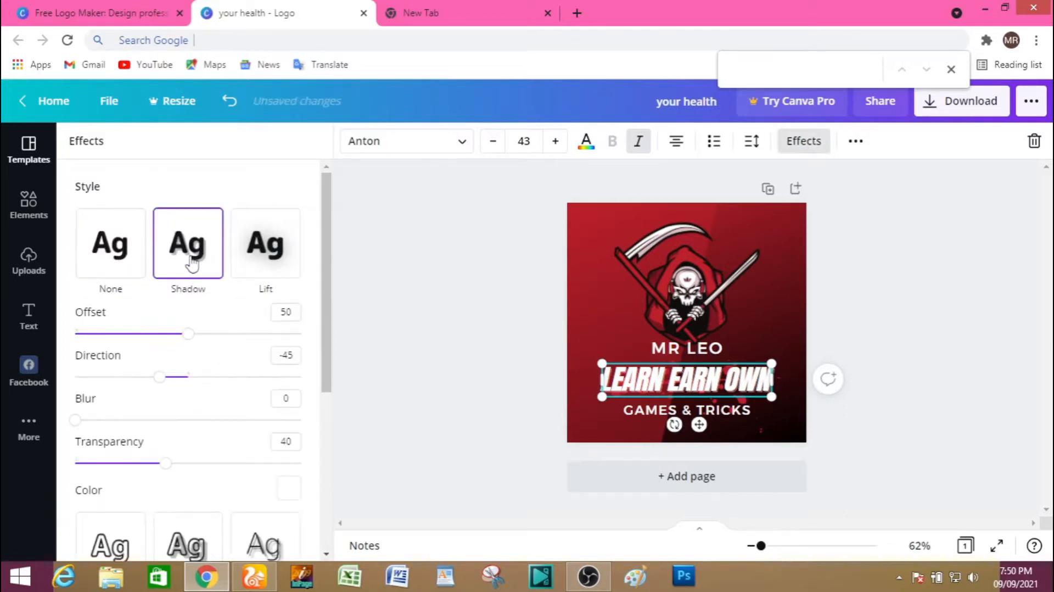
click(144, 264)
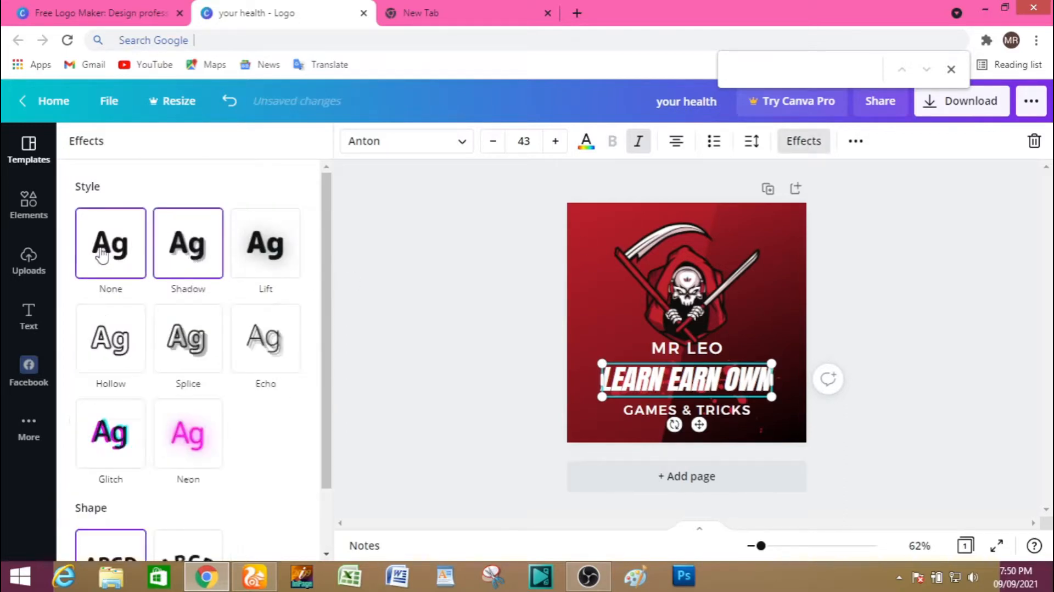
click(281, 249)
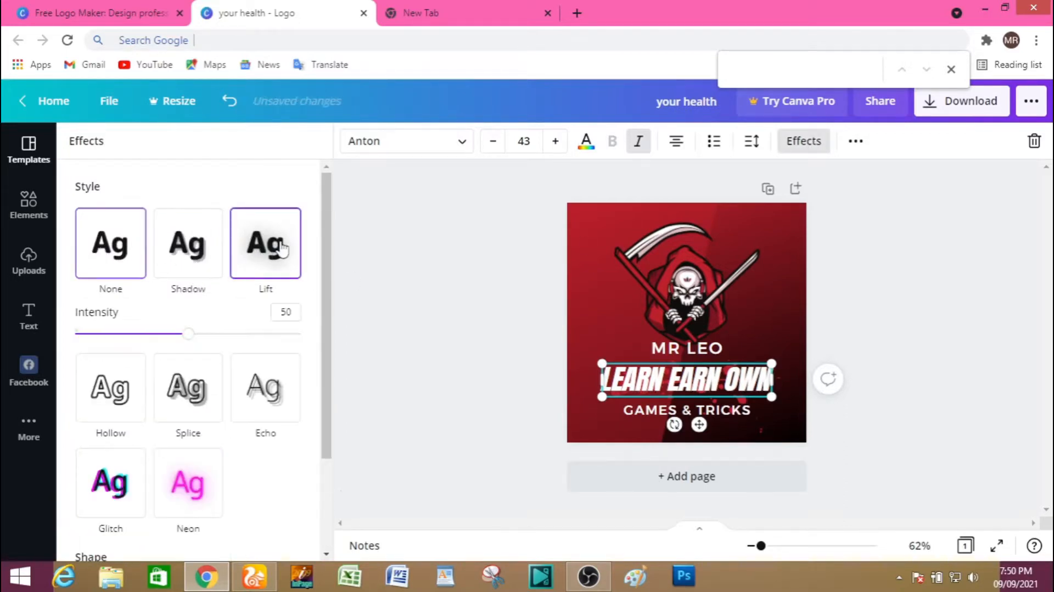
click(117, 492)
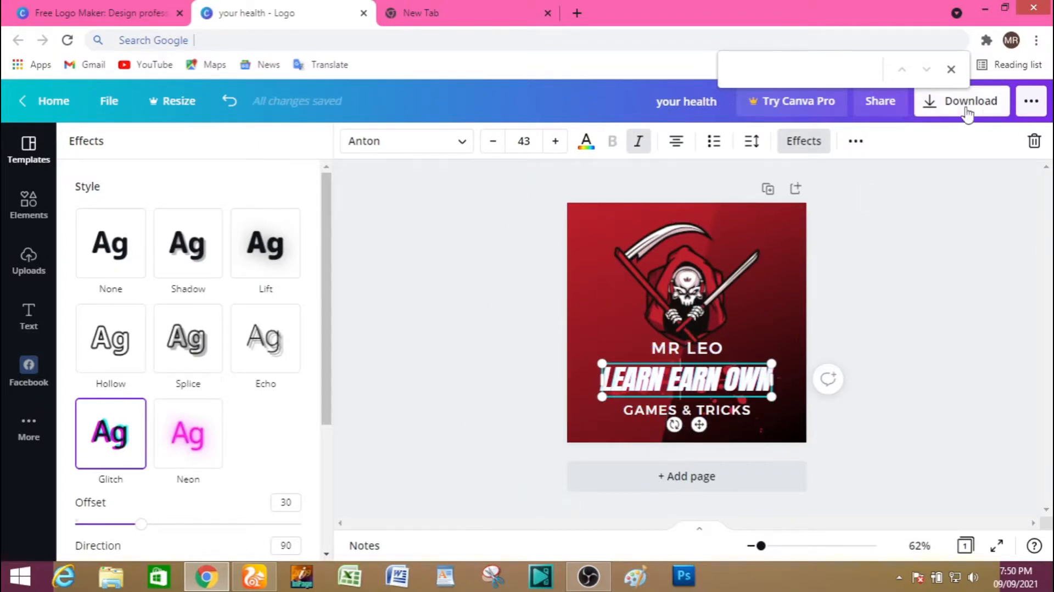
Close the browser's find bar and choose JPG as the file type for downloading the logo.
click(950, 69)
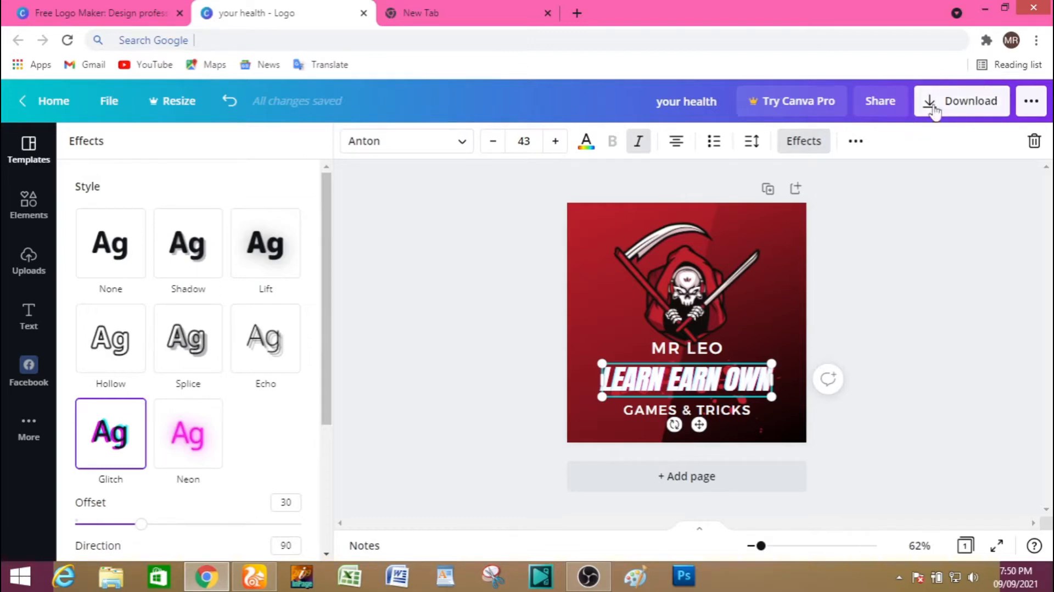
click(973, 110)
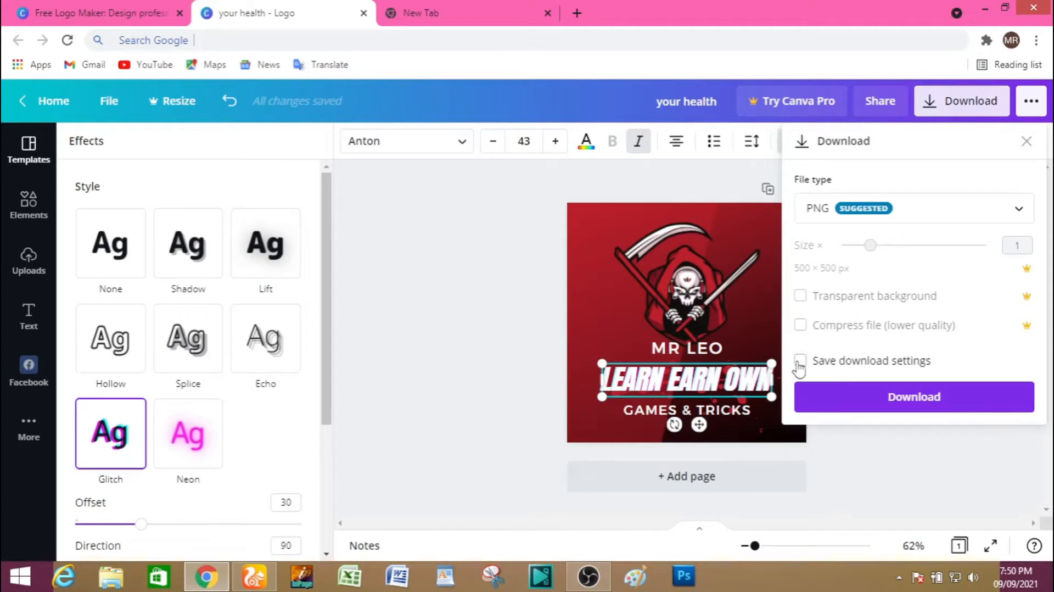
click(992, 211)
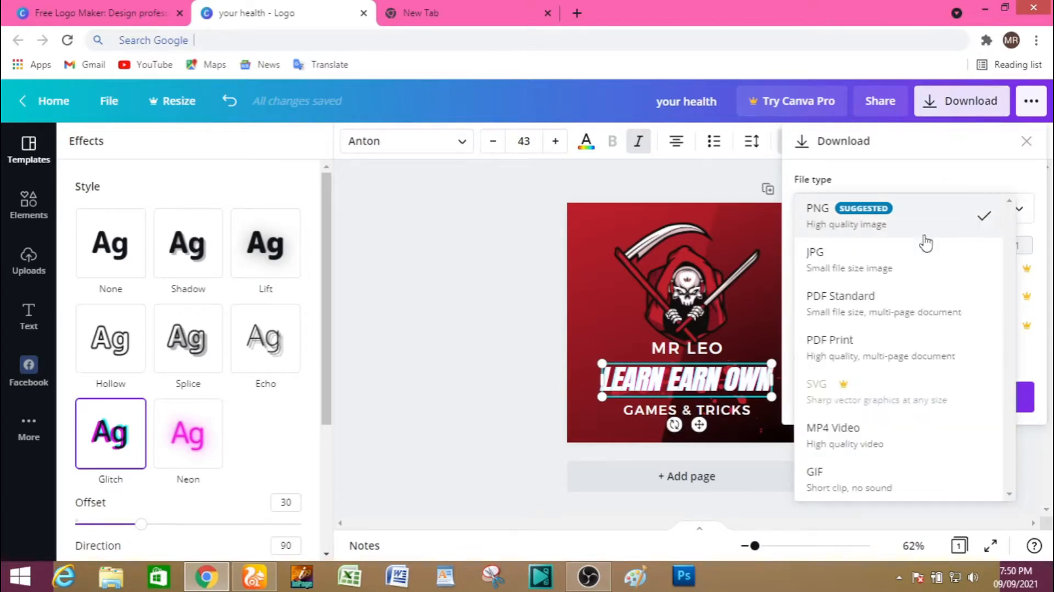
click(850, 260)
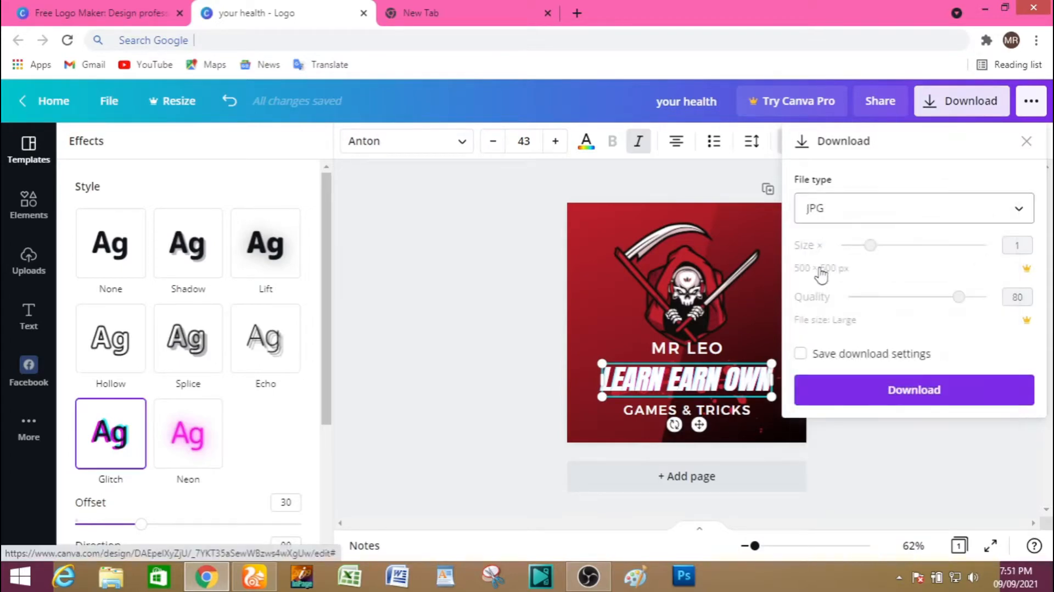
click(883, 248)
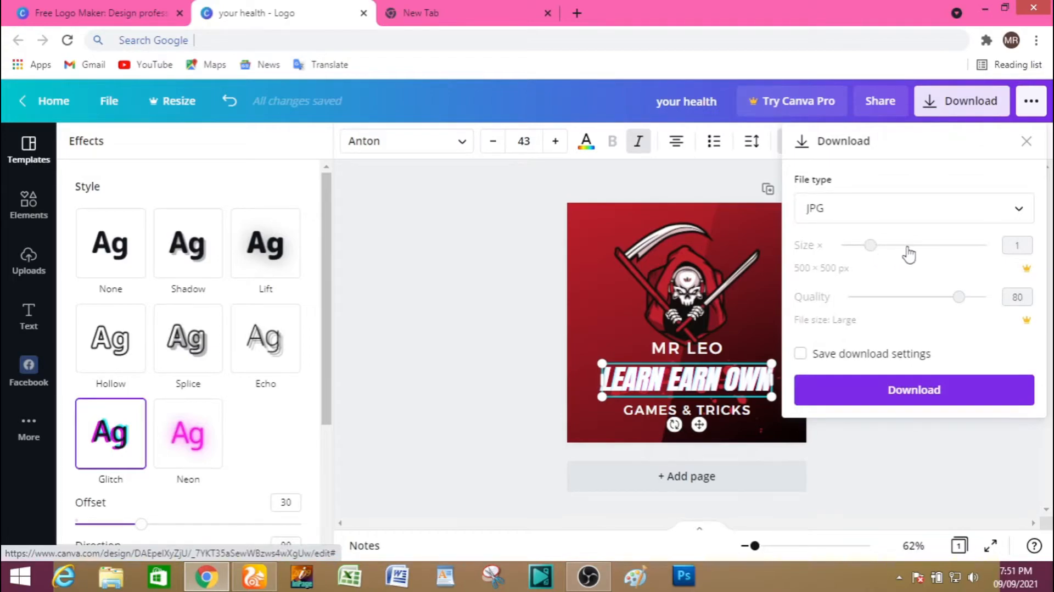
click(909, 254)
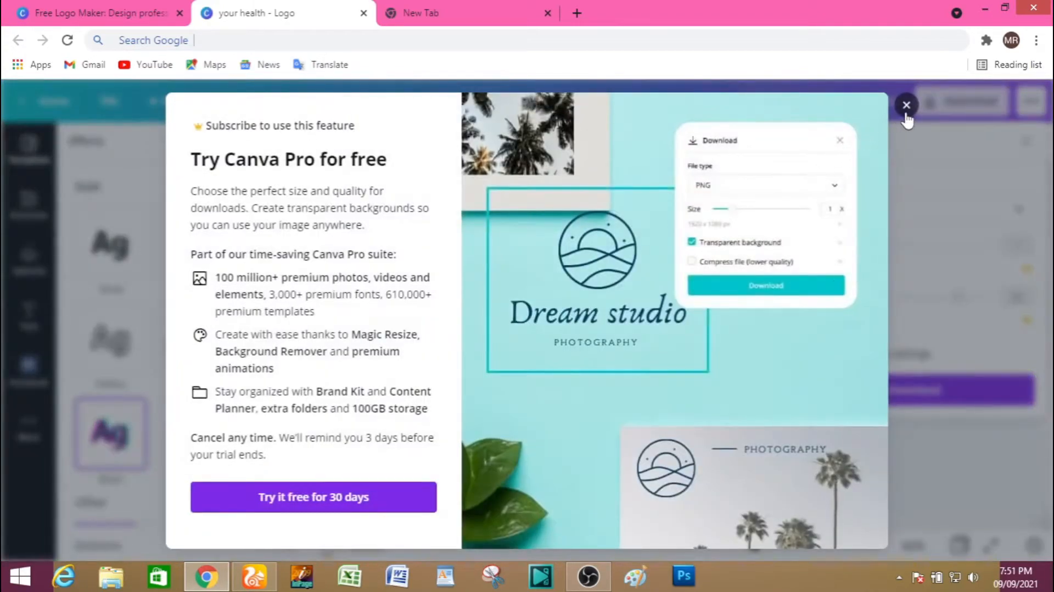
click(906, 105)
Enable saving of the download settings, download the logo, and dismiss the sharing offer.
click(806, 353)
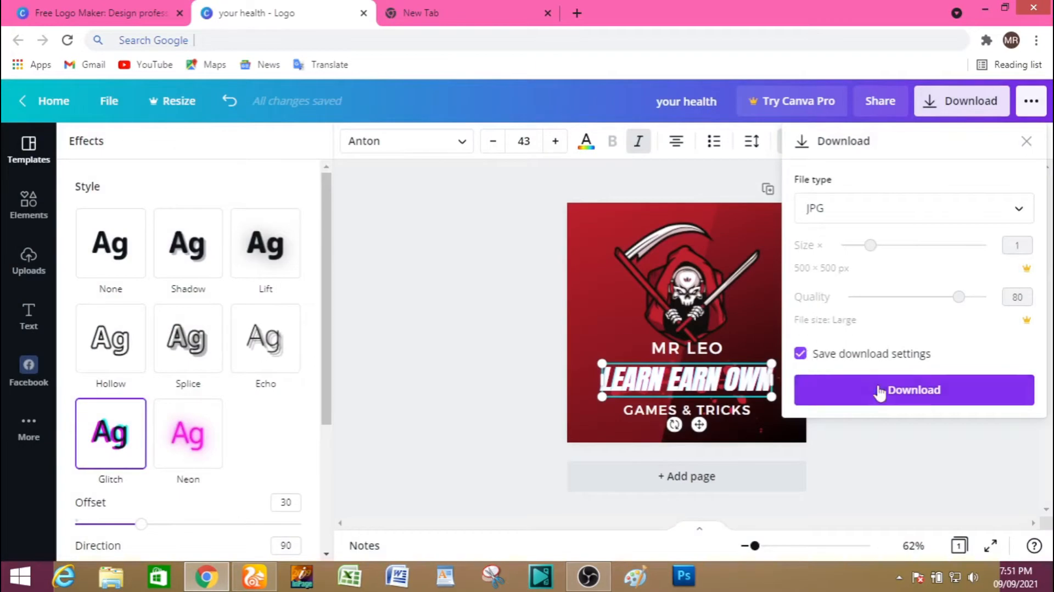
click(924, 392)
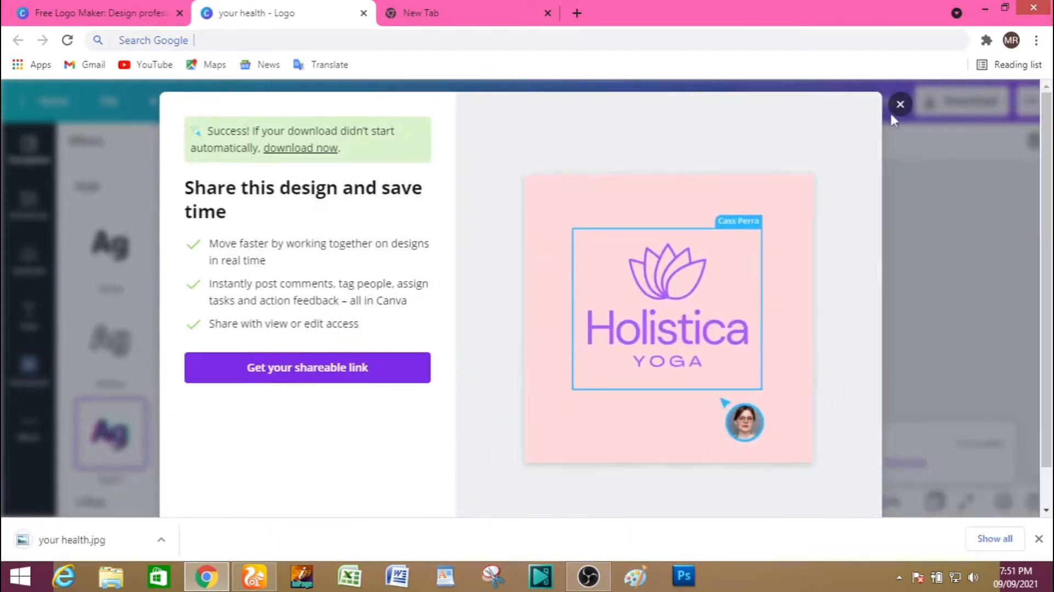
click(906, 106)
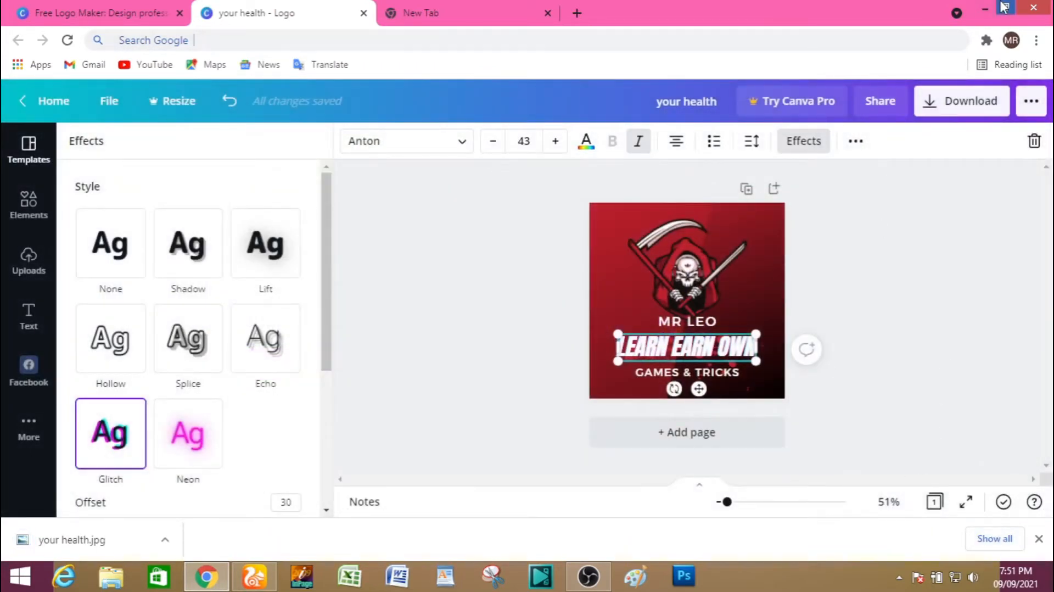
Locate the downloaded your health.jpg in its folder and open it in Windows Photo Viewer to inspect the logo.
click(995, 538)
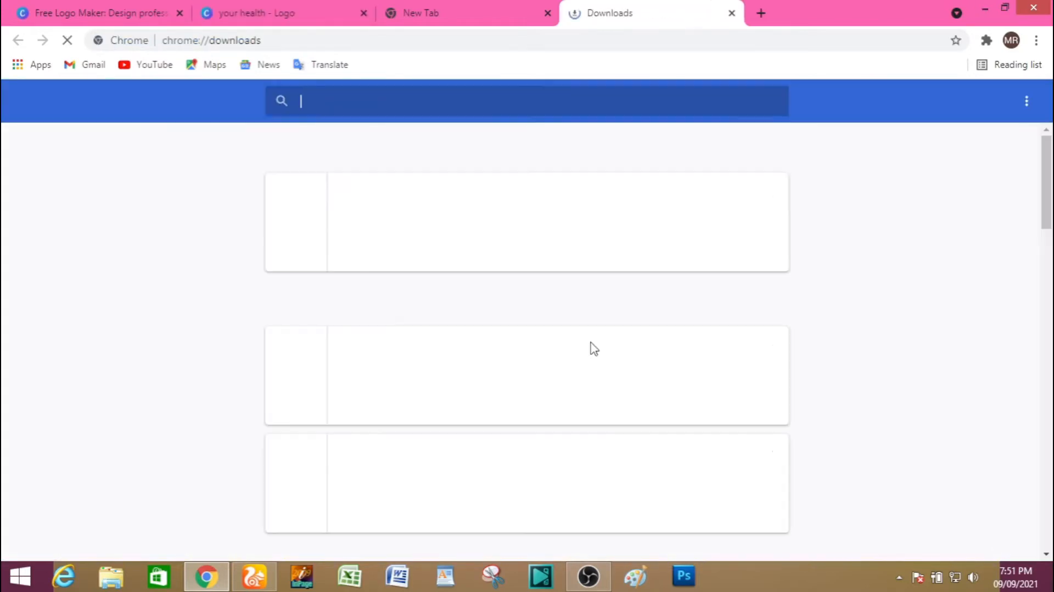
click(365, 247)
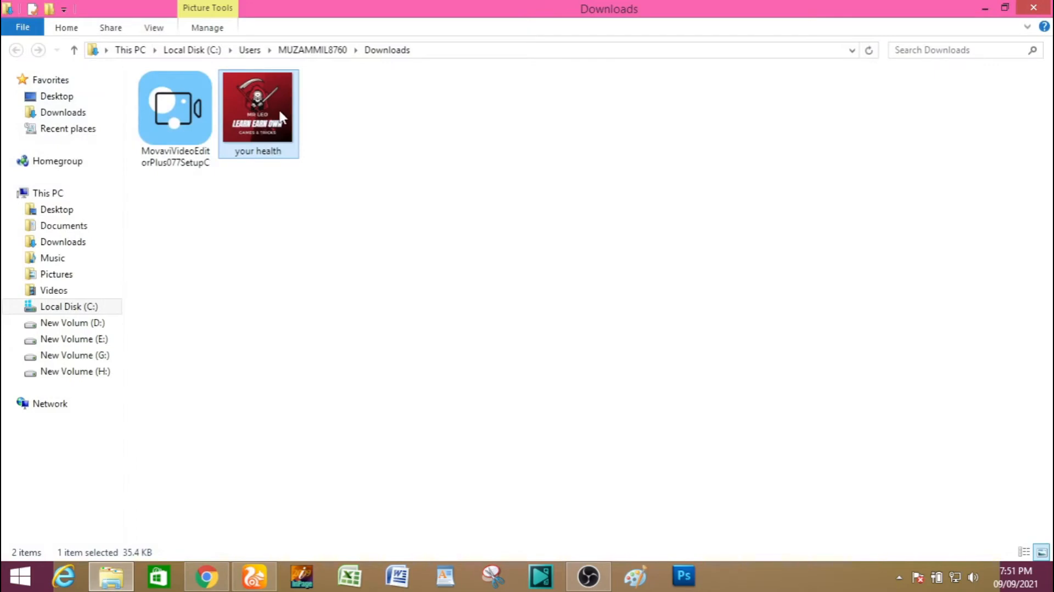
right_click(280, 110)
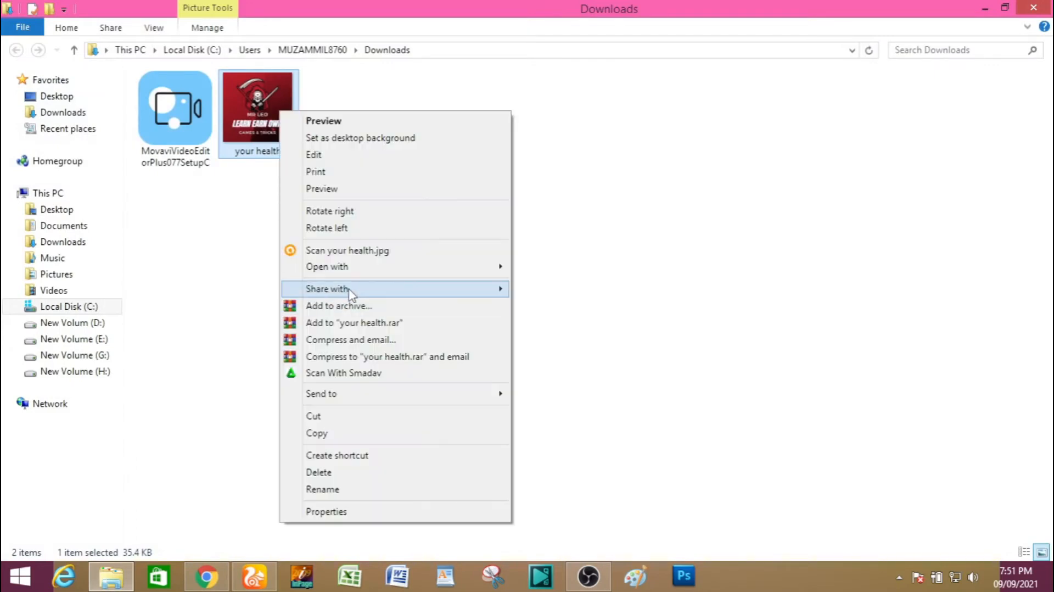
mouse_move(360, 268)
click(582, 334)
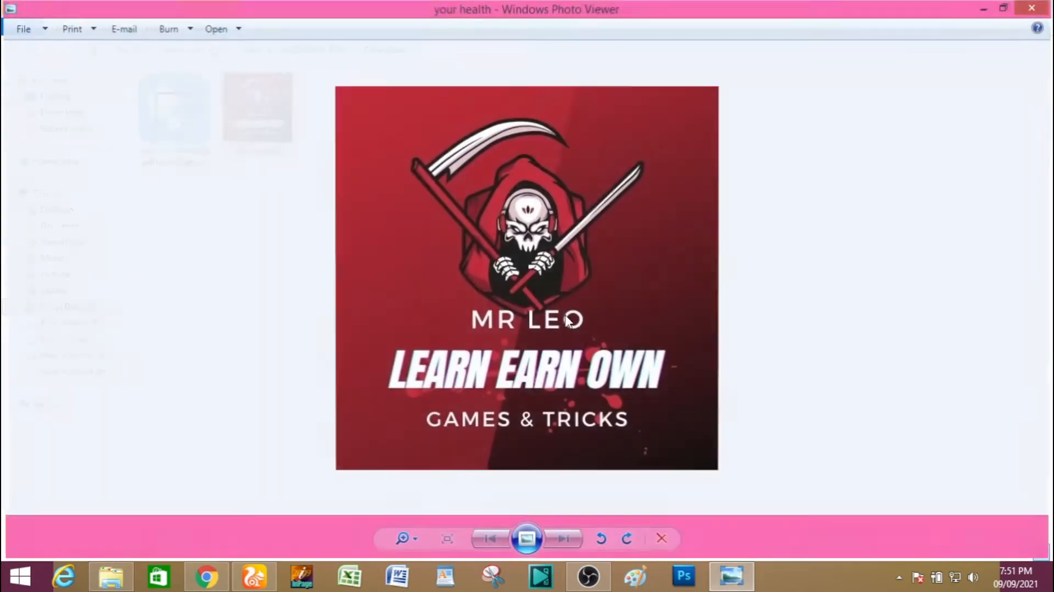
scroll(562, 312, up, 4)
scroll(561, 313, down, 4)
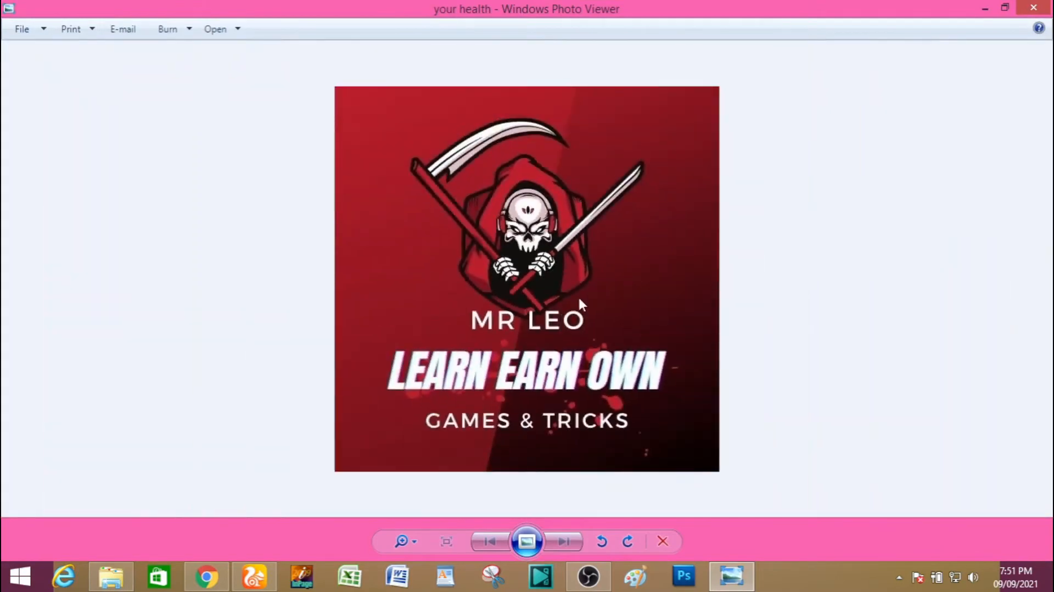